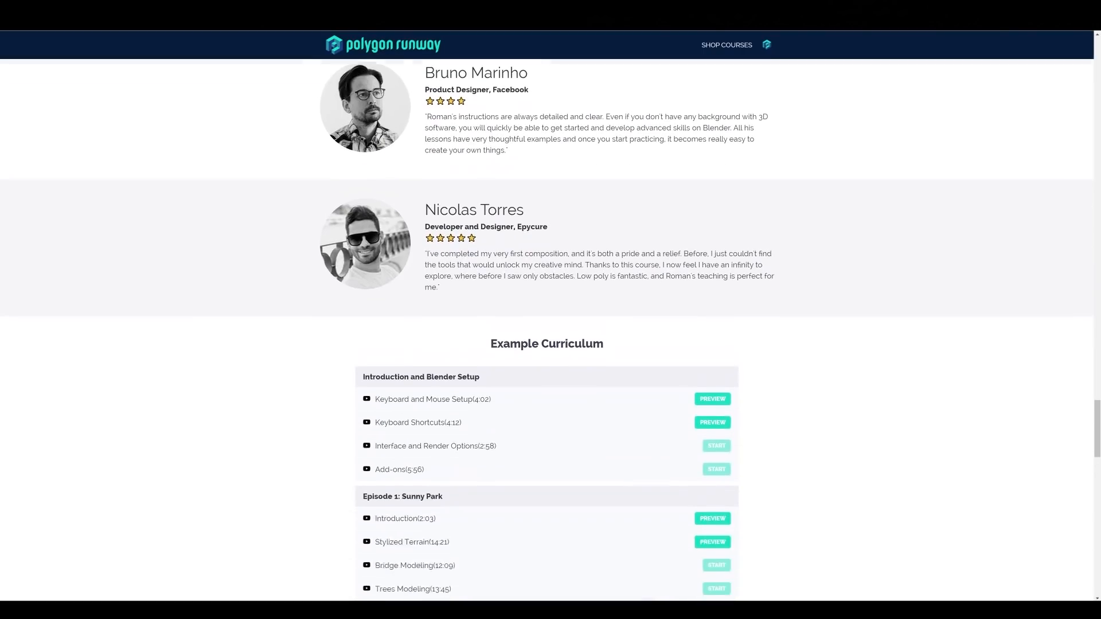
{"action": "scroll", "coordinate": [550, 330], "scroll_direction": "up", "scroll_amount": 10}
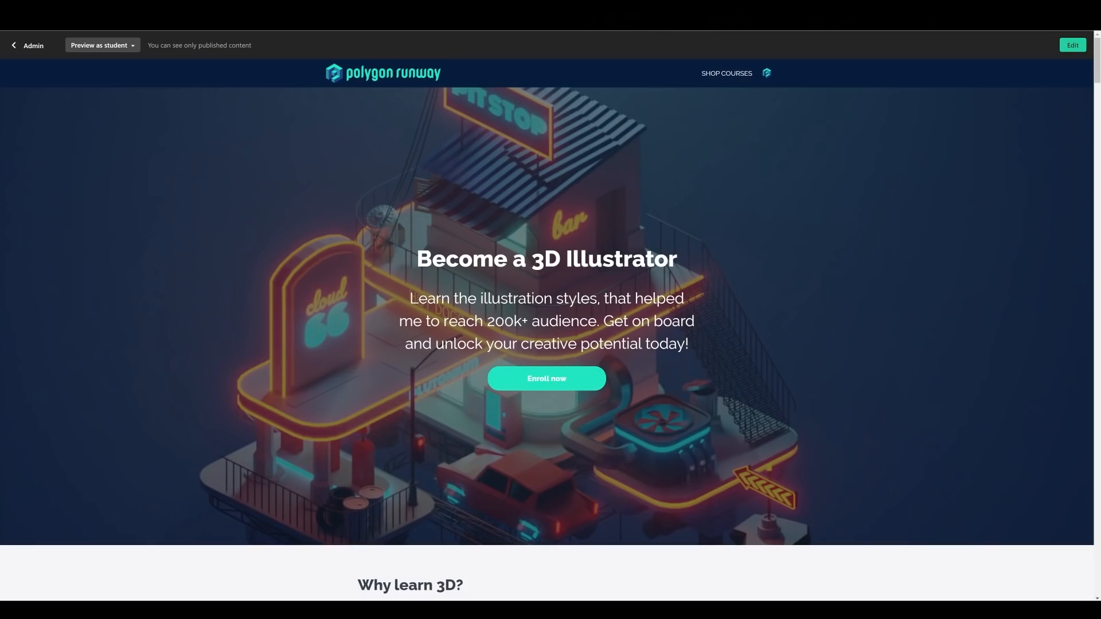
{"action": "scroll", "coordinate": [550, 329], "scroll_direction": "down", "scroll_amount": 10}
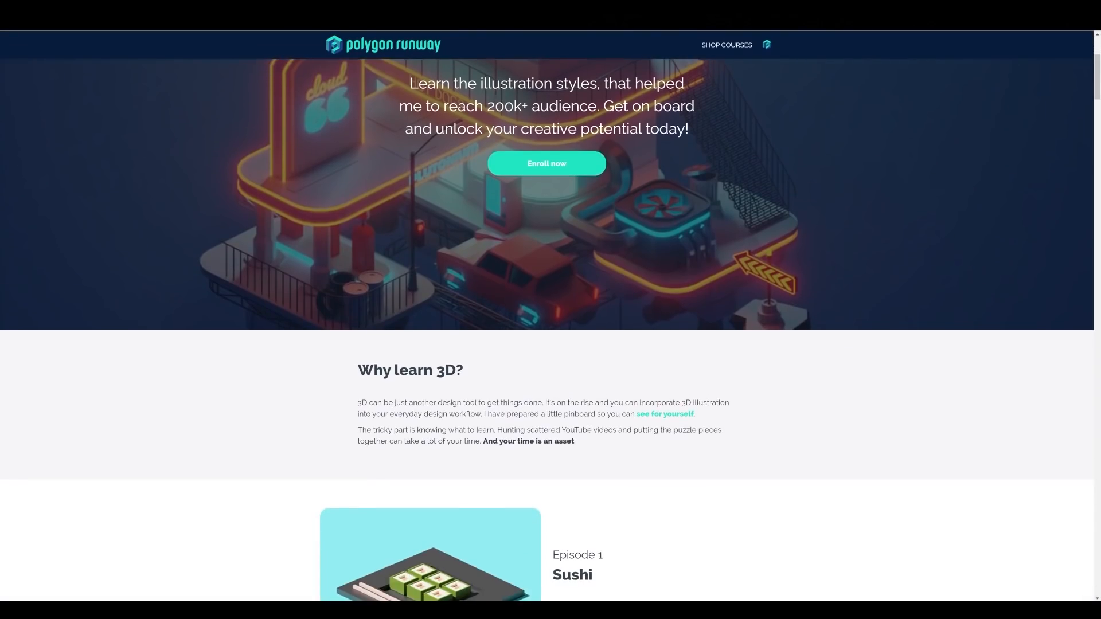
{"action": "scroll", "coordinate": [550, 329], "scroll_direction": "down", "scroll_amount": 9}
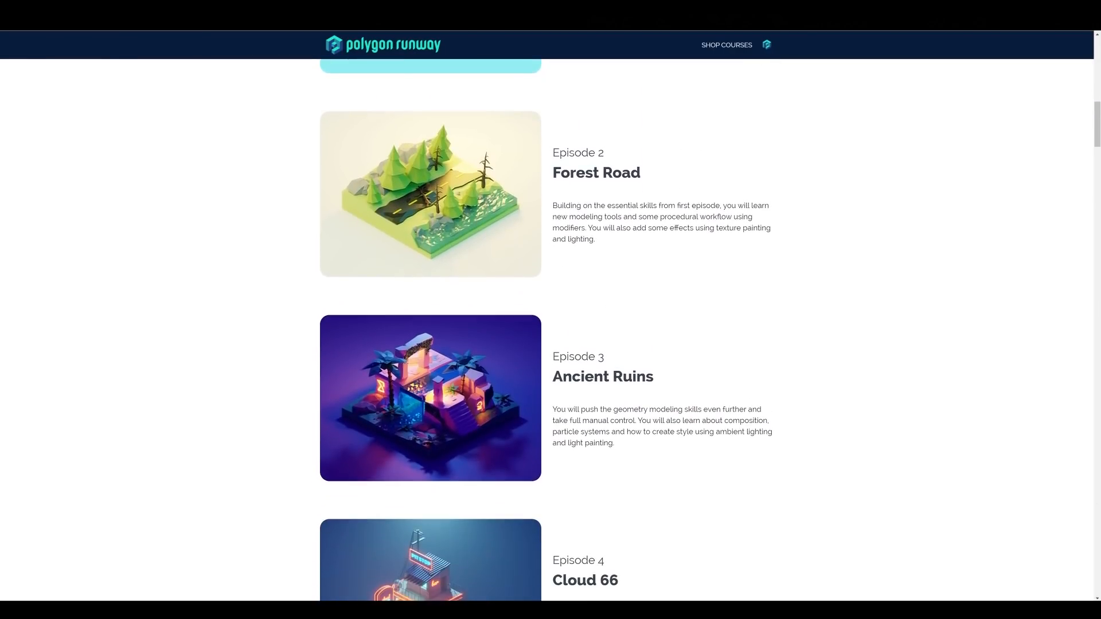
{"action": "scroll", "coordinate": [551, 330], "scroll_direction": "down", "scroll_amount": 3}
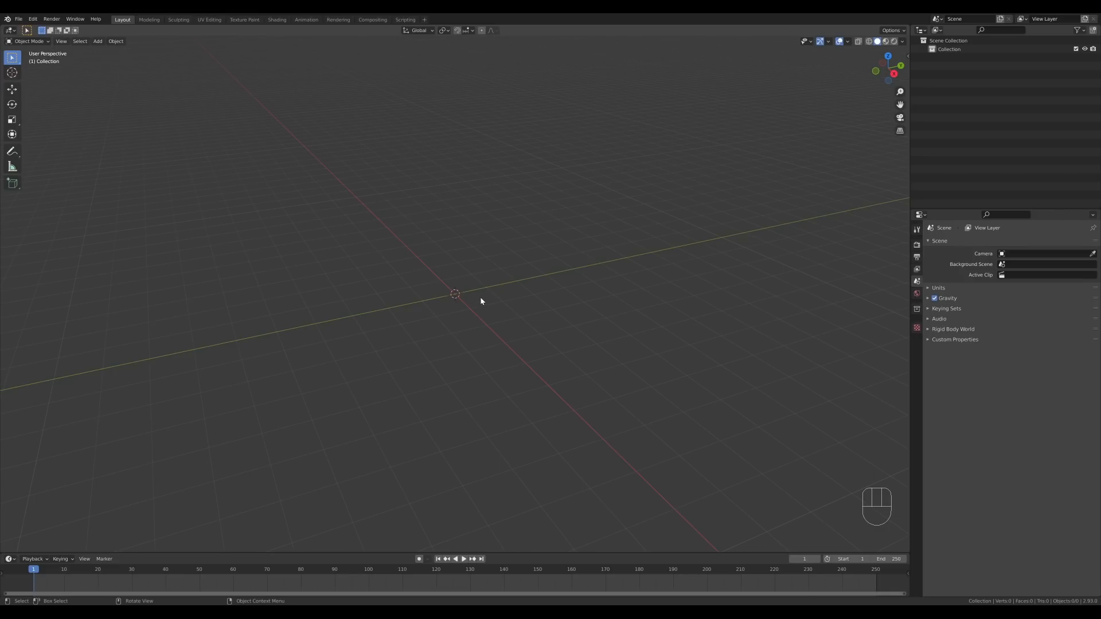
Add a plane mesh at the world origin
{"action": "key", "text": "shift+a"}
{"action": "mouse_move", "coordinate": [480, 299]}
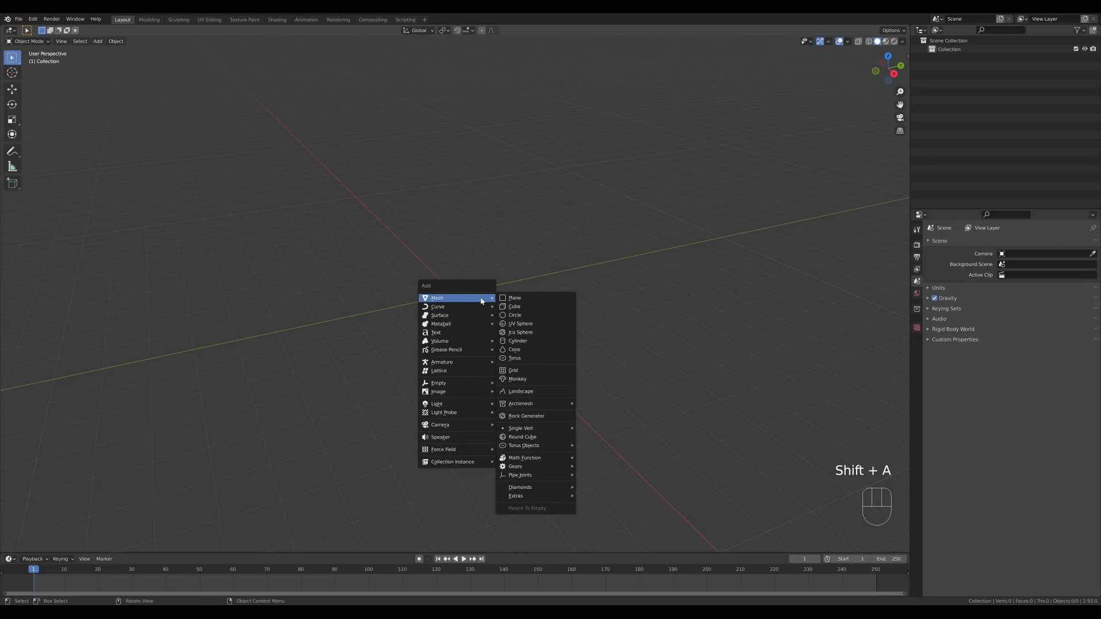
{"action": "left_click", "coordinate": [533, 298]}
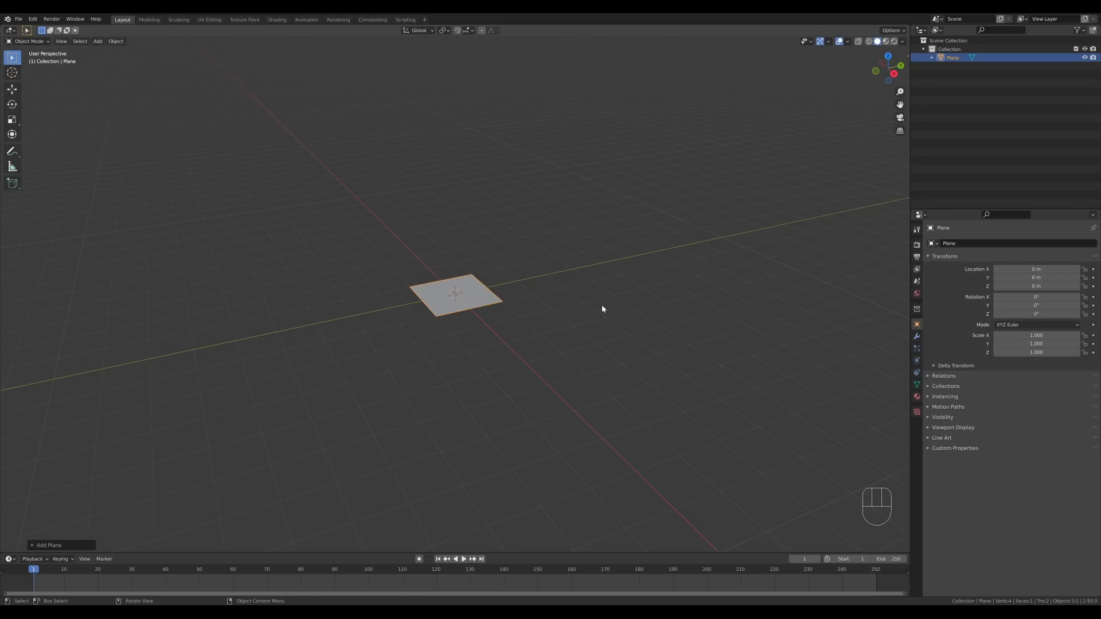
In Edit Mode, scale the plane's geometry down to about a third and stretch it about 1.6 times along Y
{"action": "key", "text": "Tab"}
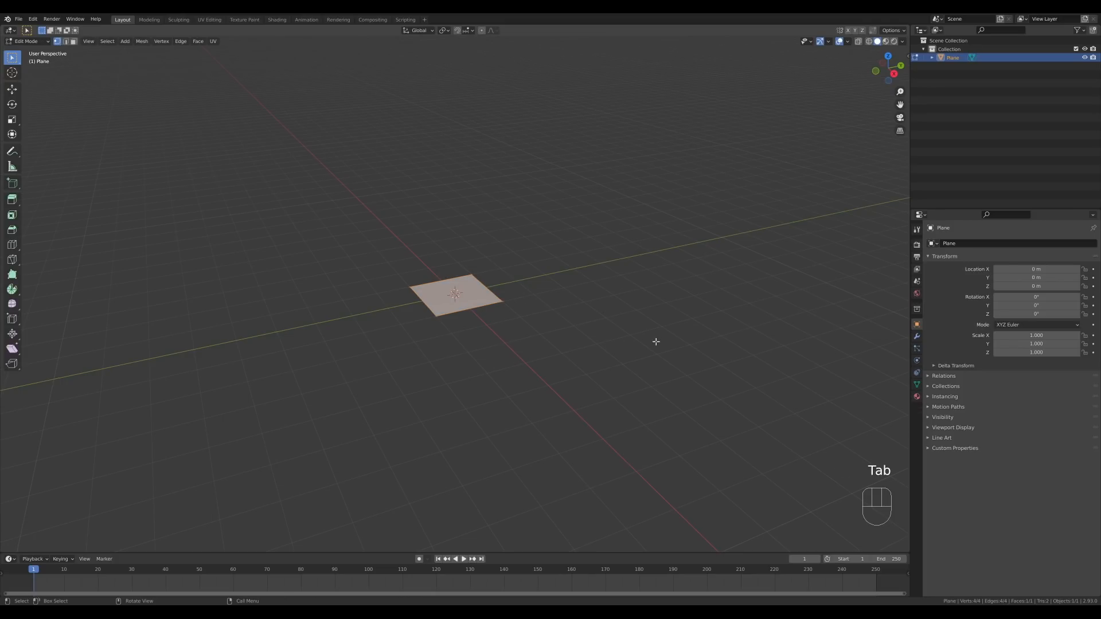
{"action": "key", "text": "s"}
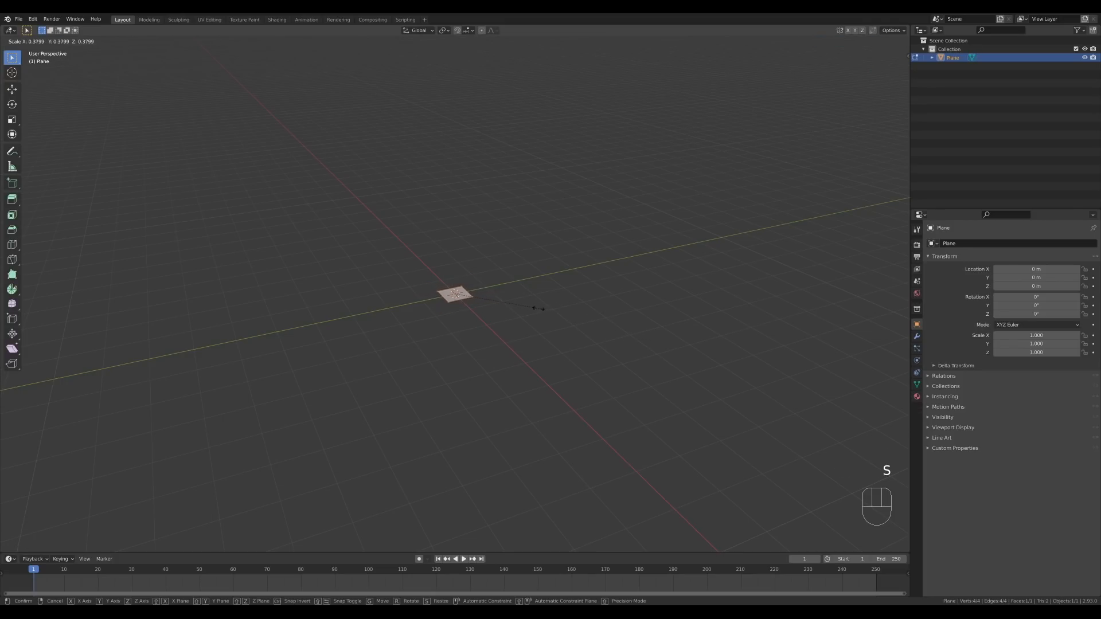
{"action": "left_click", "coordinate": [527, 308]}
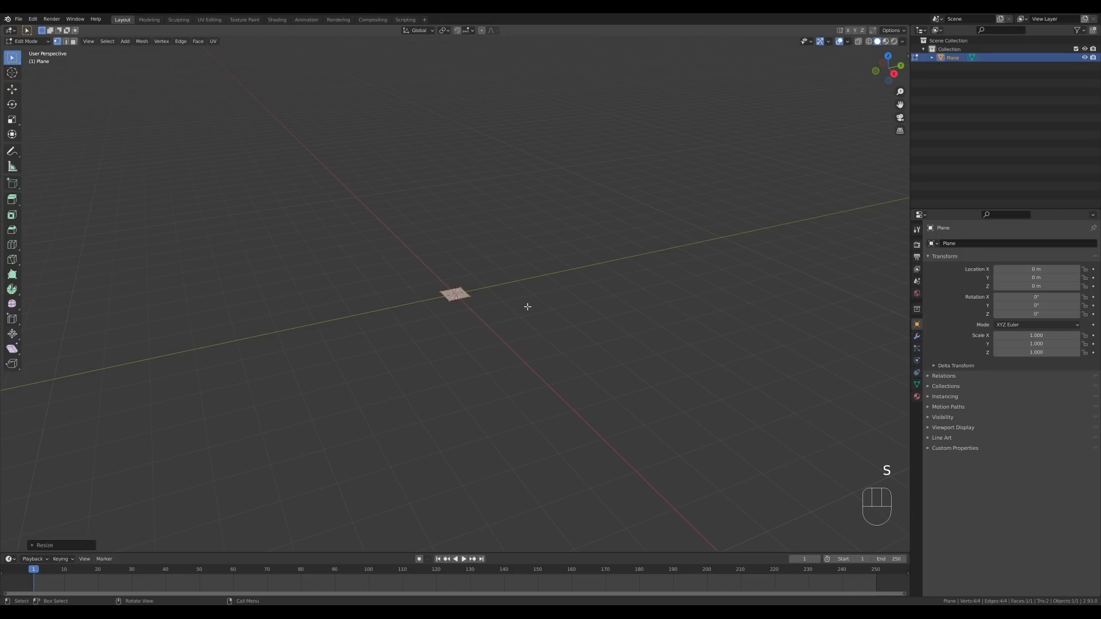
{"action": "key", "text": "s"}
{"action": "key", "text": "y"}
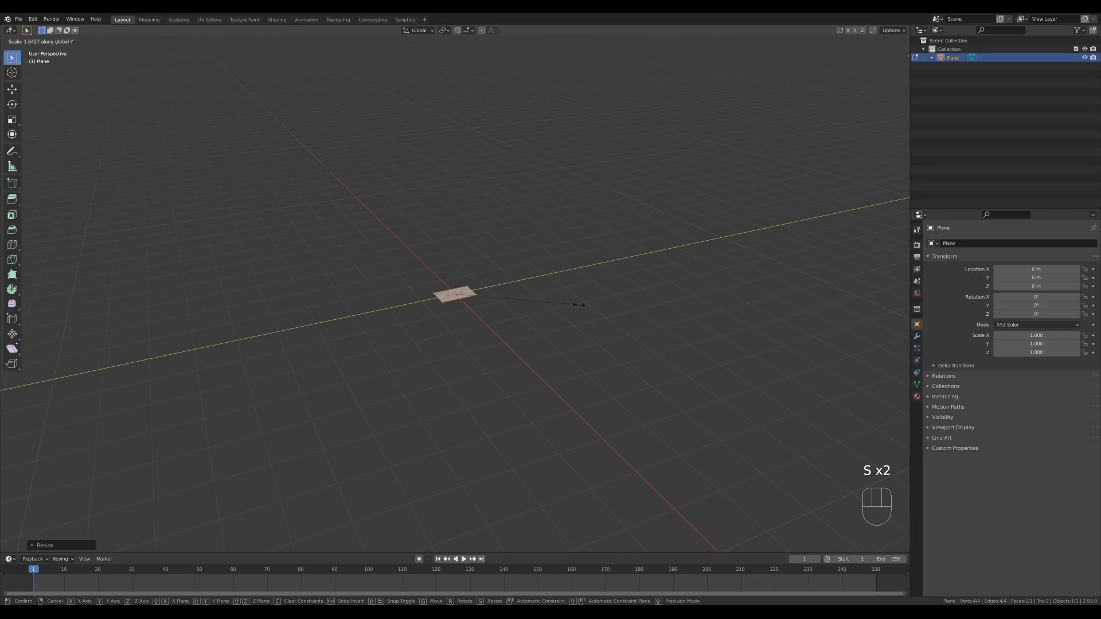
{"action": "left_click", "coordinate": [581, 305]}
Round the plane's four corners with a vertex bevel about 0.25 m wide using 3 segments
{"action": "middle_click_drag", "start_coordinate": [510, 264], "coordinate": [509, 292]}
{"action": "scroll", "coordinate": [509, 291], "scroll_direction": "up", "scroll_amount": 1}
{"action": "key", "text": "ctrl"}
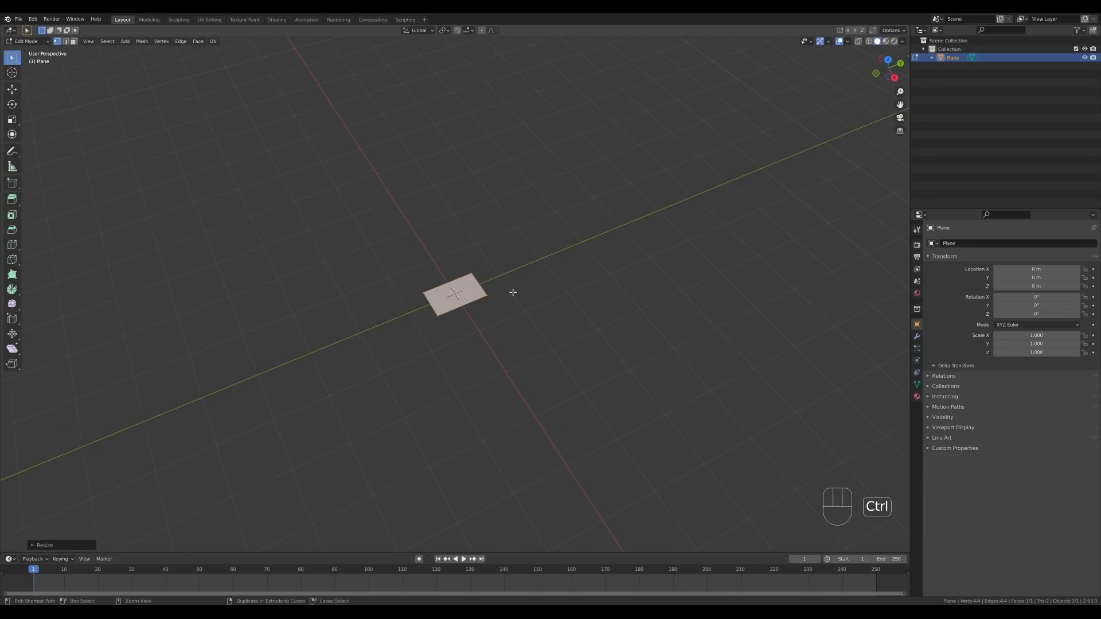
{"action": "key", "text": "ctrl+b"}
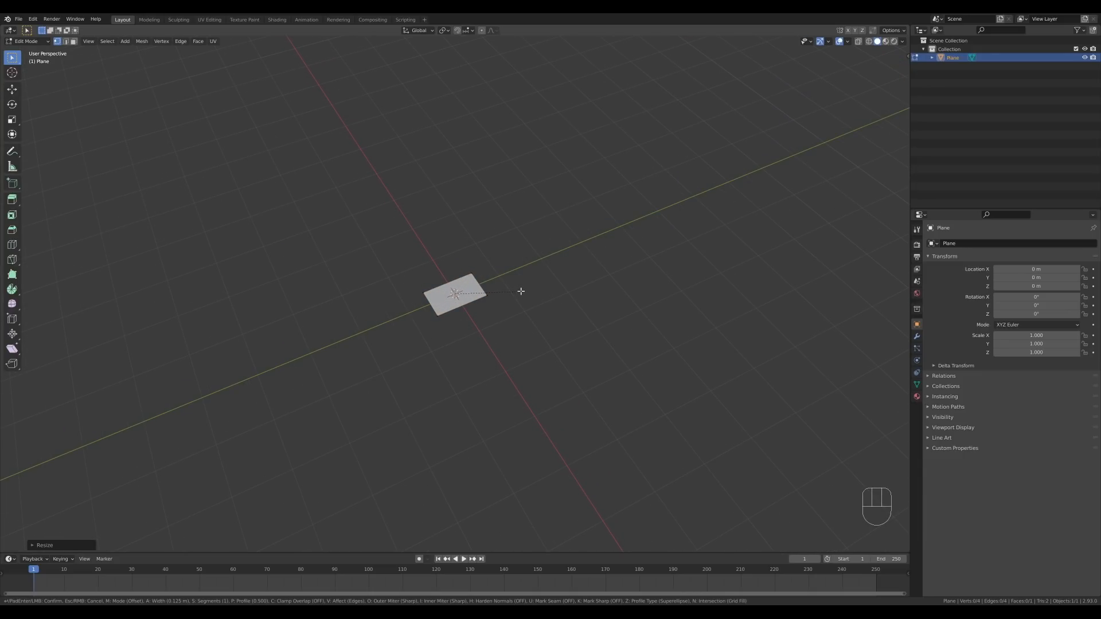
{"action": "key", "text": "v"}
{"action": "scroll", "coordinate": [520, 291], "scroll_direction": "up", "scroll_amount": 1}
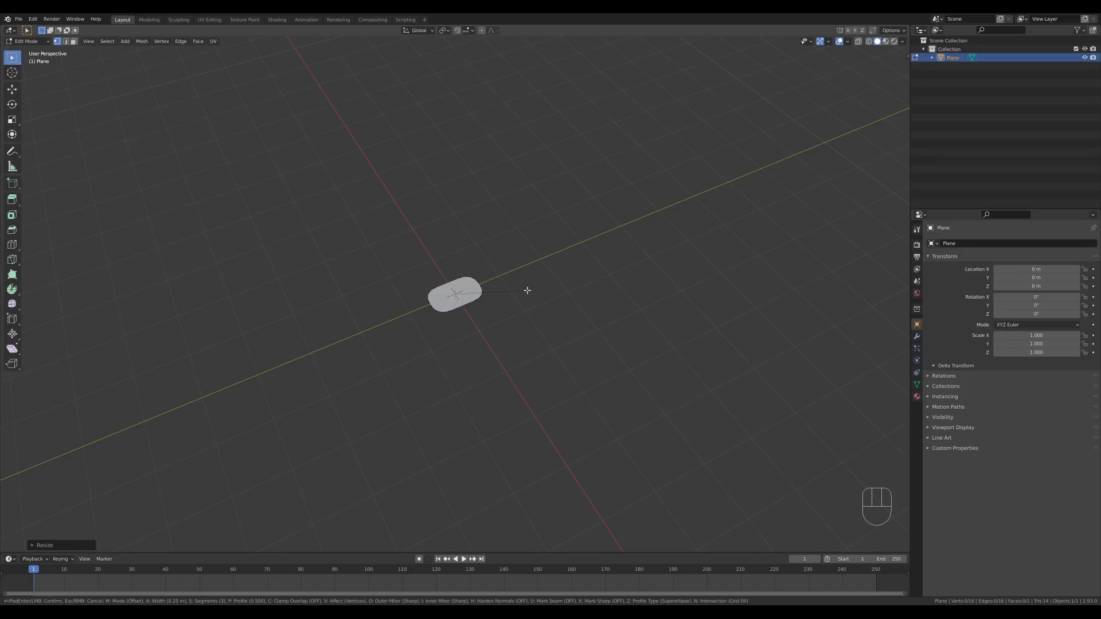
{"action": "left_click", "coordinate": [527, 291]}
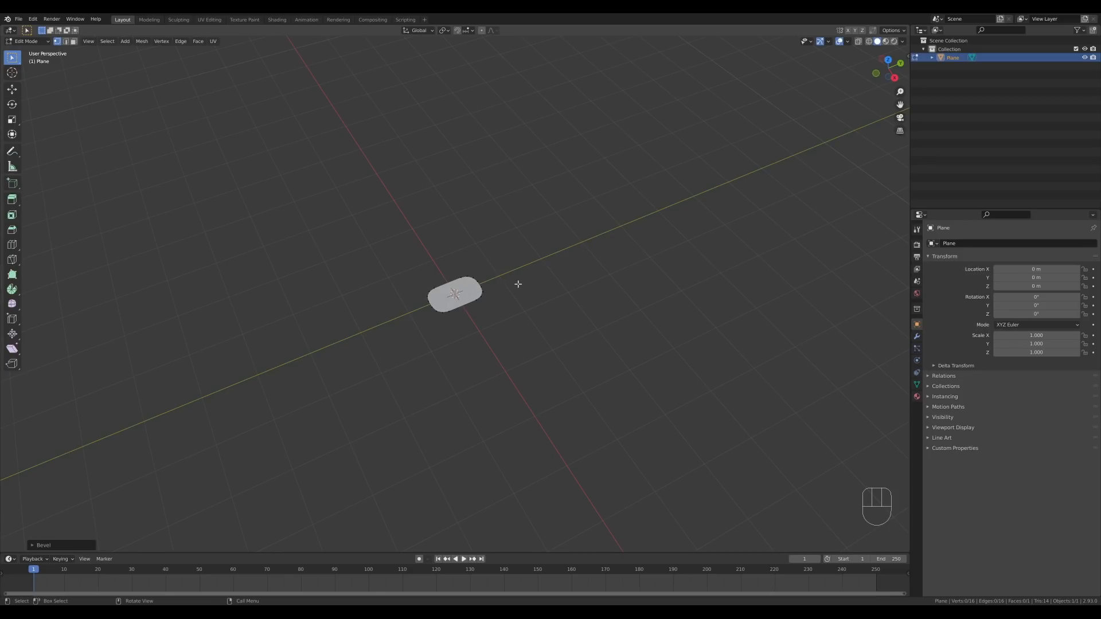
Delete only the face of the rounded shape, keeping its outline edges, and return to Object Mode
{"action": "key", "text": "a"}
{"action": "scroll", "coordinate": [514, 282], "scroll_direction": "up", "scroll_amount": 3}
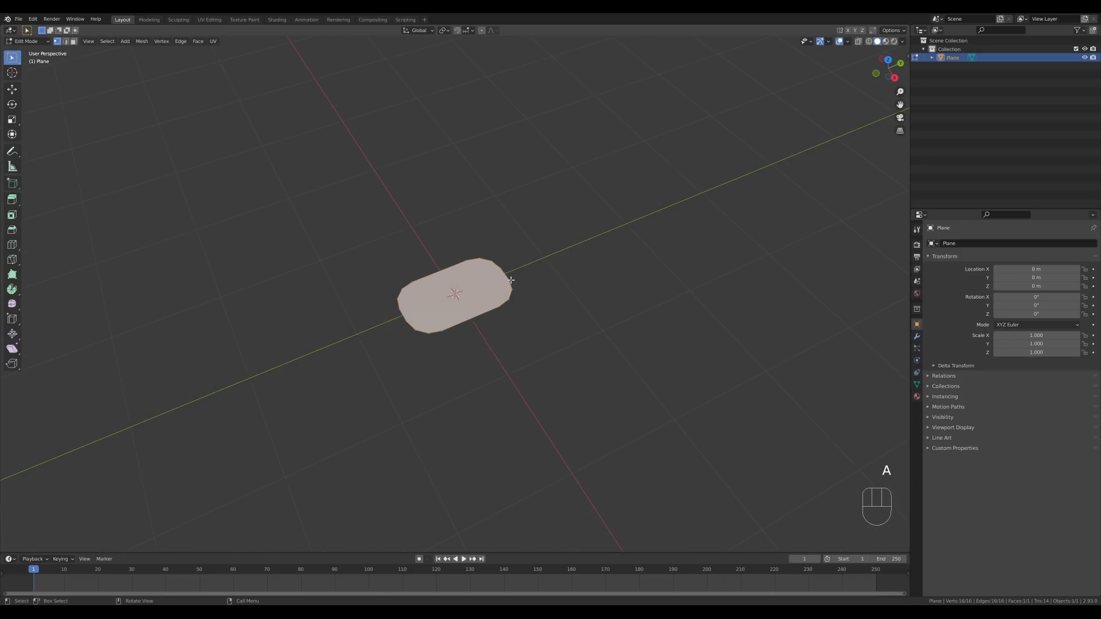
{"action": "key", "text": "x"}
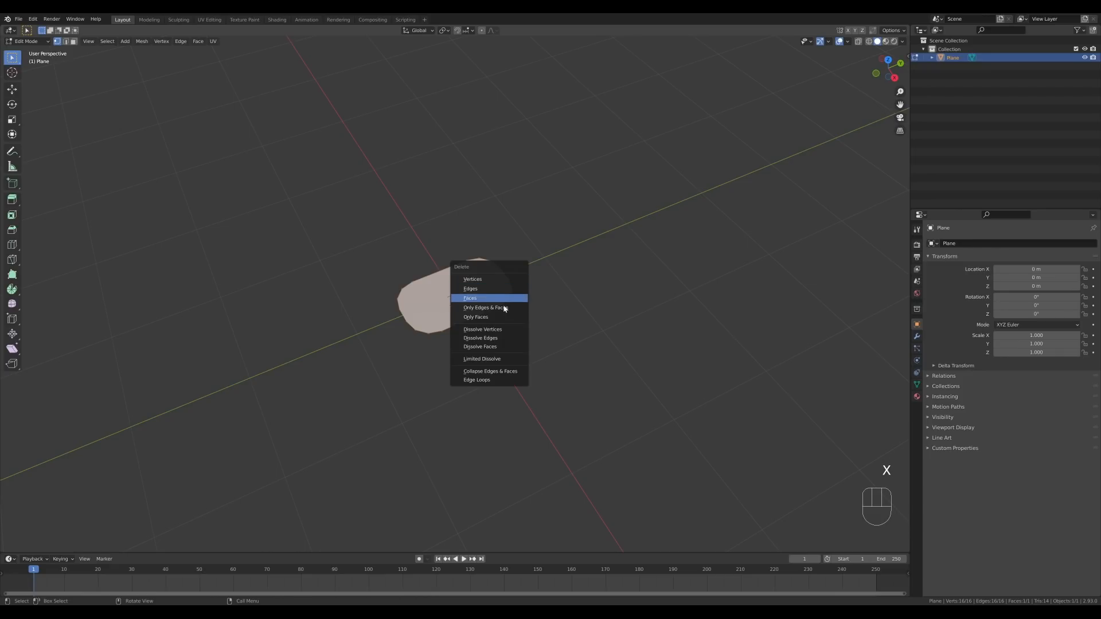
{"action": "left_click", "coordinate": [487, 317]}
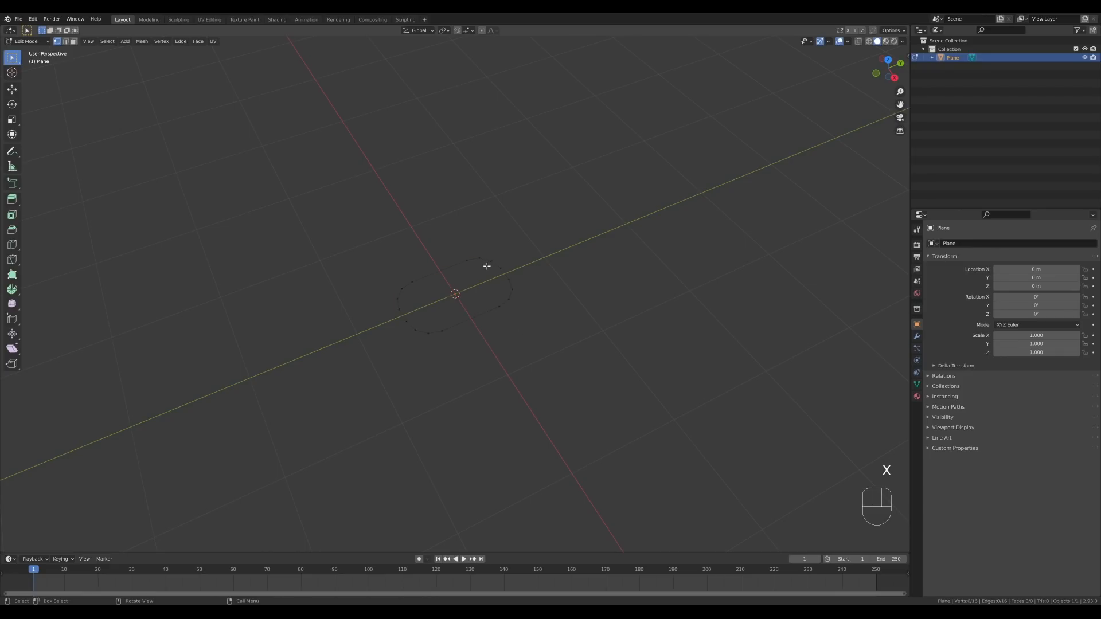
{"action": "key", "text": "Tab"}
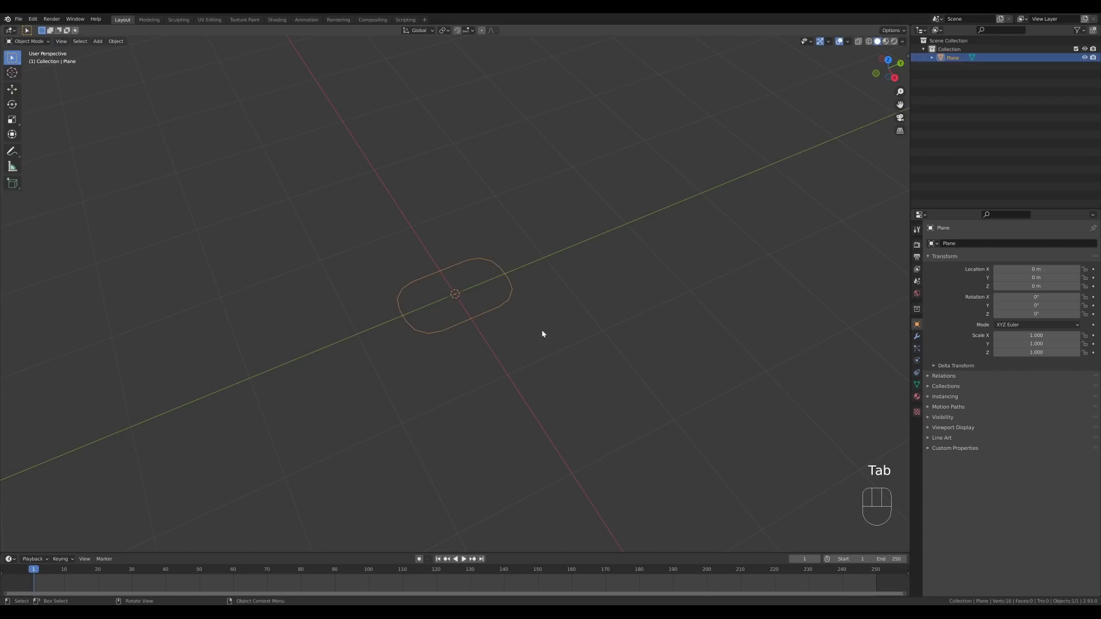
Convert the rounded outline from a mesh to a curve
{"action": "right_click", "coordinate": [517, 260]}
{"action": "mouse_move", "coordinate": [508, 282]}
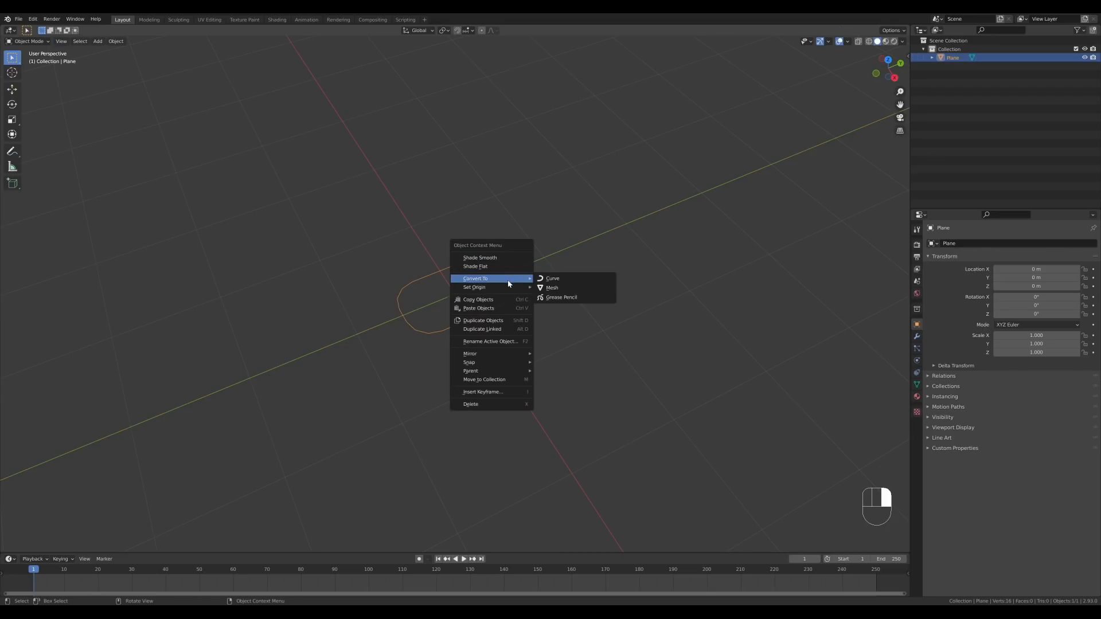
{"action": "left_click", "coordinate": [552, 279]}
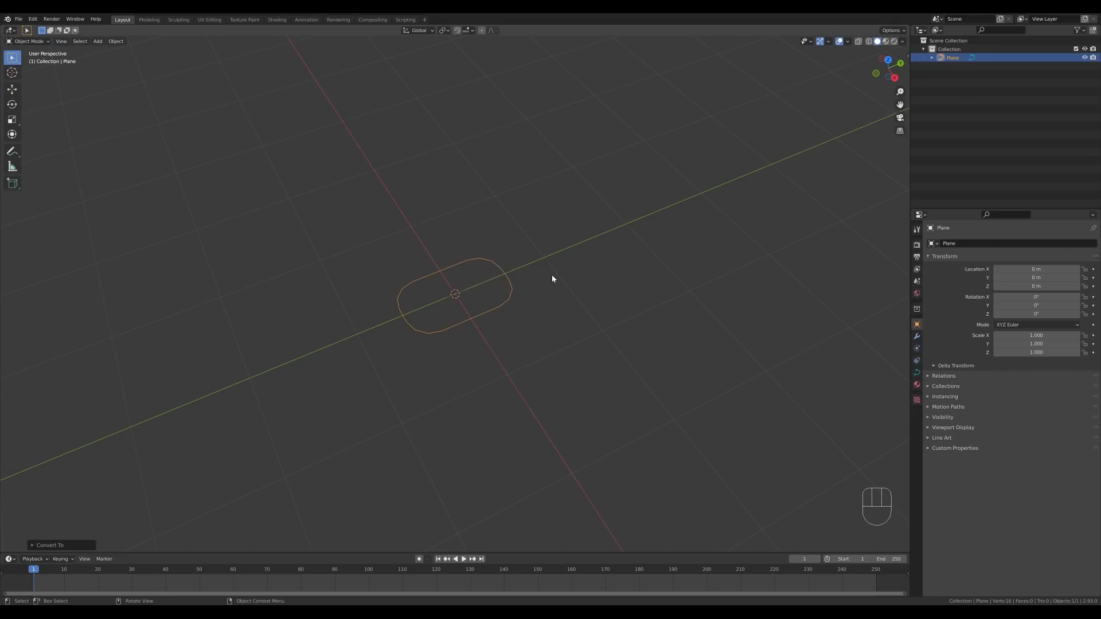
Give the curve a round bevel with a depth of about 0.147 m to form a chain link
{"action": "left_click", "coordinate": [917, 372]}
{"action": "left_click", "coordinate": [931, 390]}
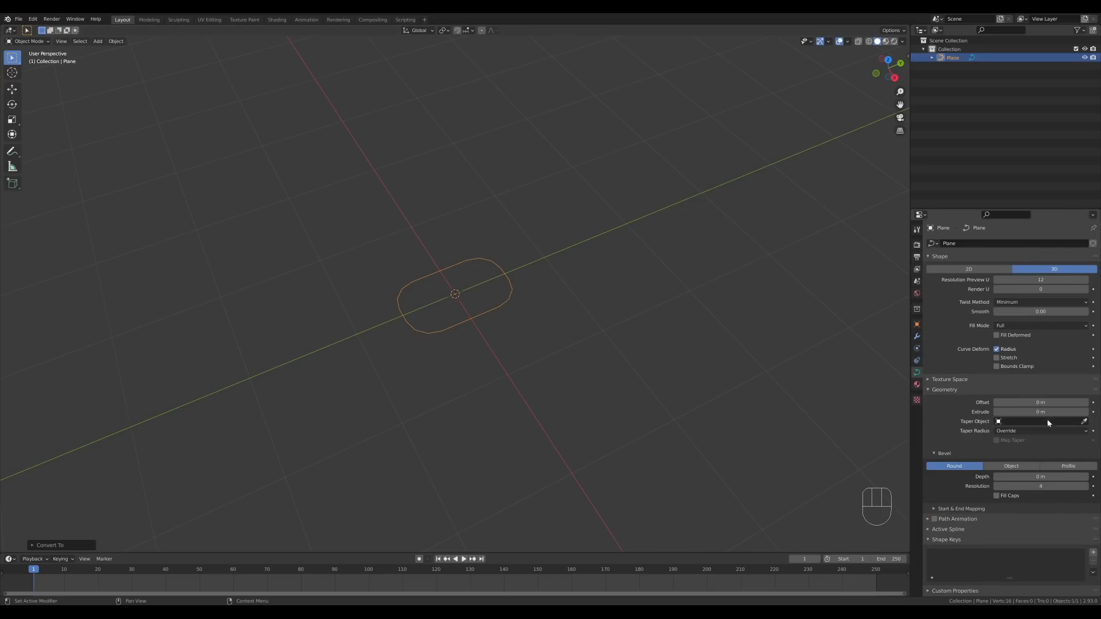
{"action": "left_click_drag", "start_coordinate": [1040, 476], "coordinate": [1040, 477]}
{"action": "scroll", "coordinate": [586, 288], "scroll_direction": "down", "scroll_amount": 3}
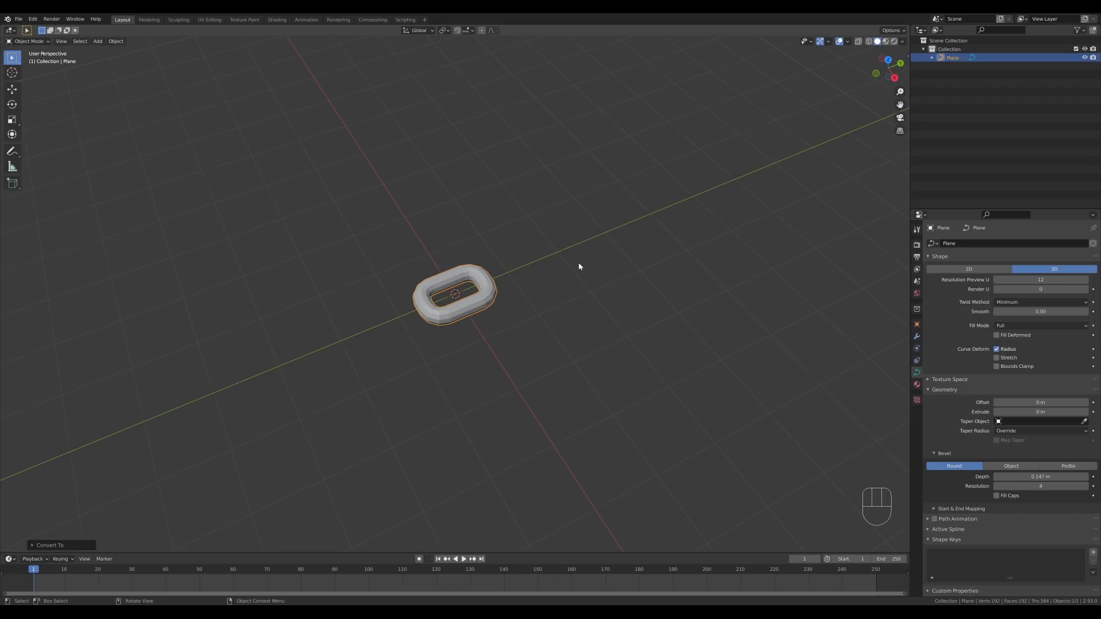
In Edit Mode, duplicate the link about 0.77 m along Y and rotate the copy 90 degrees around Y
{"action": "key", "text": "Tab"}
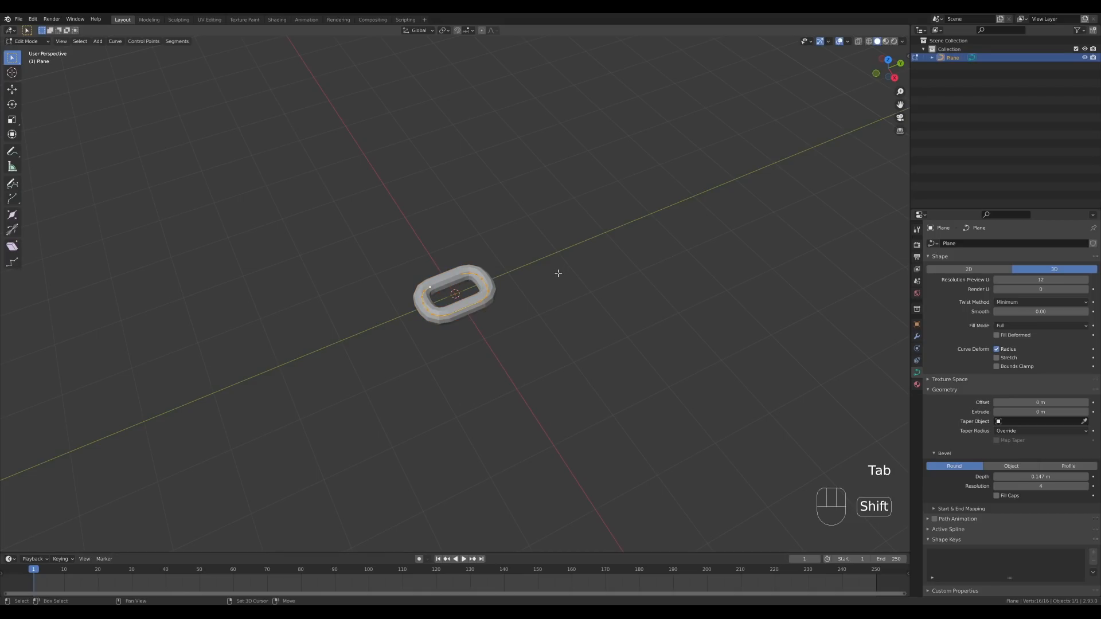
{"action": "key", "text": "shift+d"}
{"action": "key", "text": "y"}
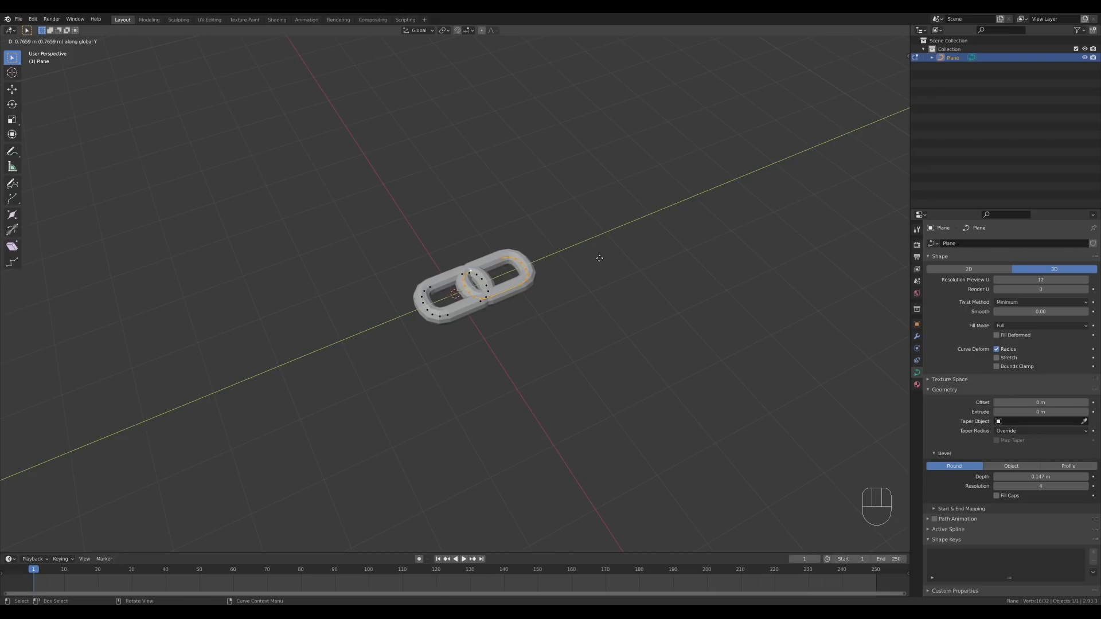
{"action": "left_click", "coordinate": [600, 258]}
{"action": "type", "text": "ry90"}
{"action": "key", "text": "Return"}
{"action": "middle_click_drag", "start_coordinate": [597, 266], "coordinate": [524, 301]}
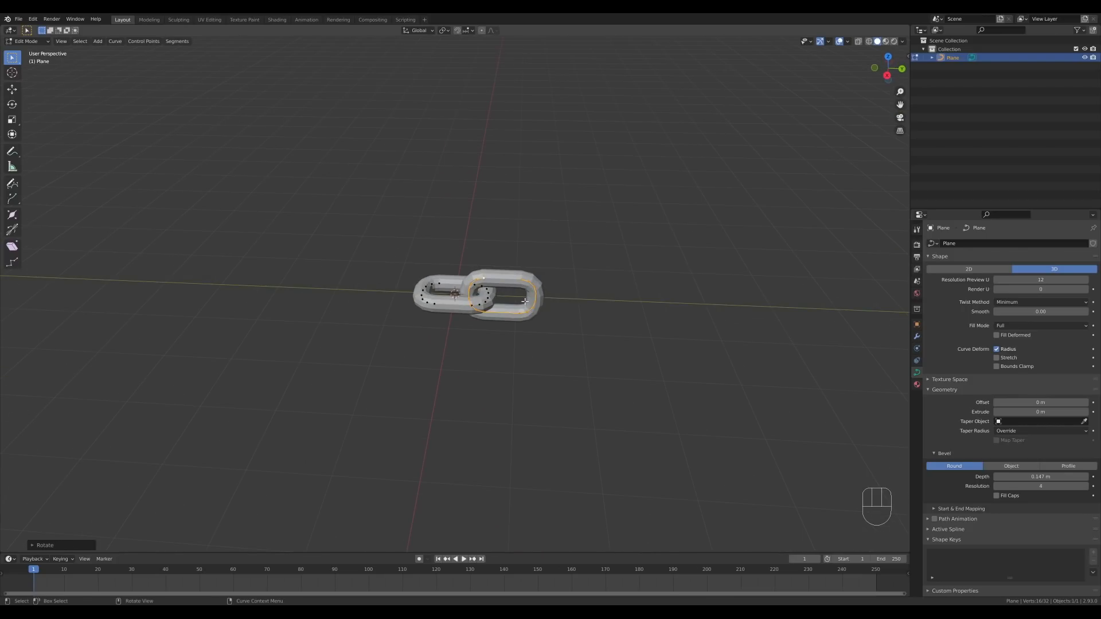
Shift the second link about 0.03 m farther along Y and return to Object Mode
{"action": "key", "text": "g"}
{"action": "key", "text": "y"}
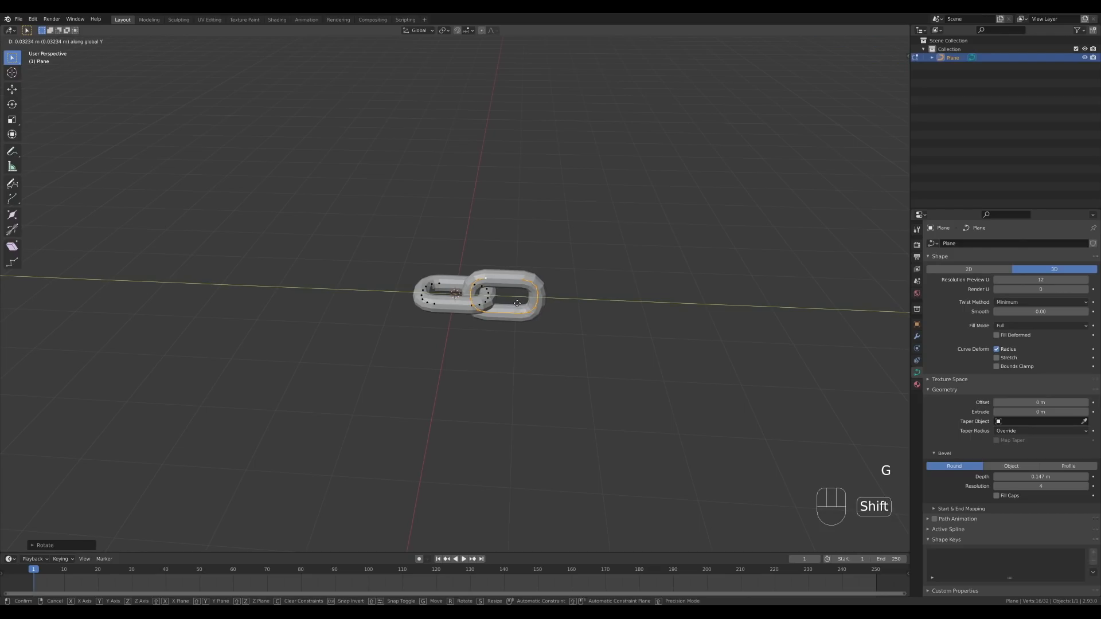
{"action": "left_click", "coordinate": [517, 321]}
{"action": "middle_click_drag", "start_coordinate": [516, 332], "coordinate": [565, 327]}
{"action": "key", "text": "Tab"}
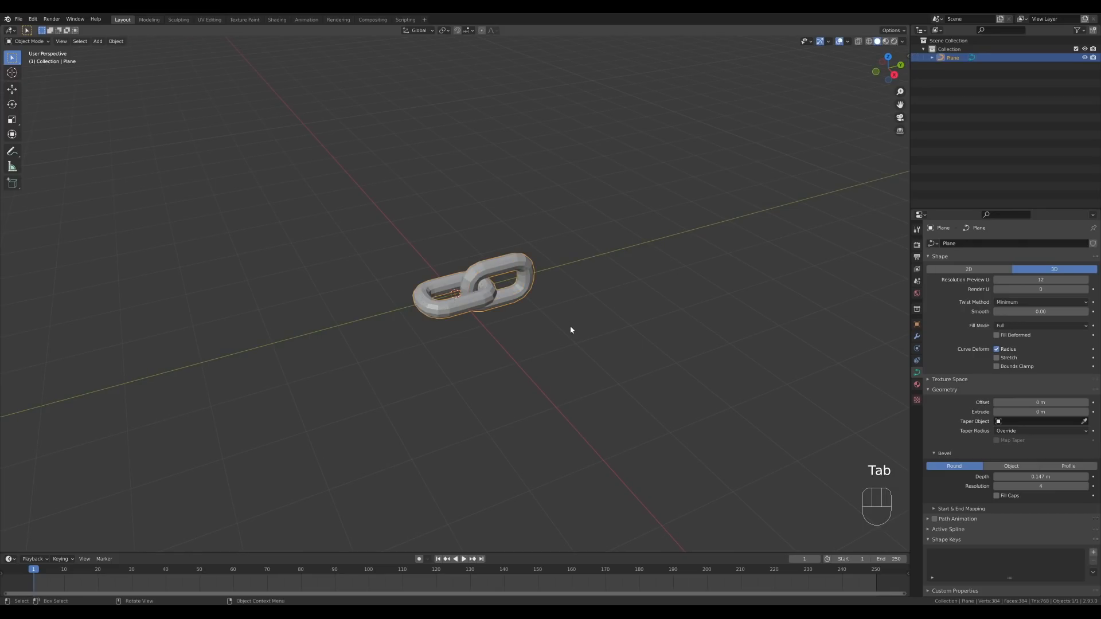
Add an Array modifier to the two links with a relative offset factor of 0 in X and 1 in Y
{"action": "scroll", "coordinate": [571, 330], "scroll_direction": "down", "scroll_amount": 3}
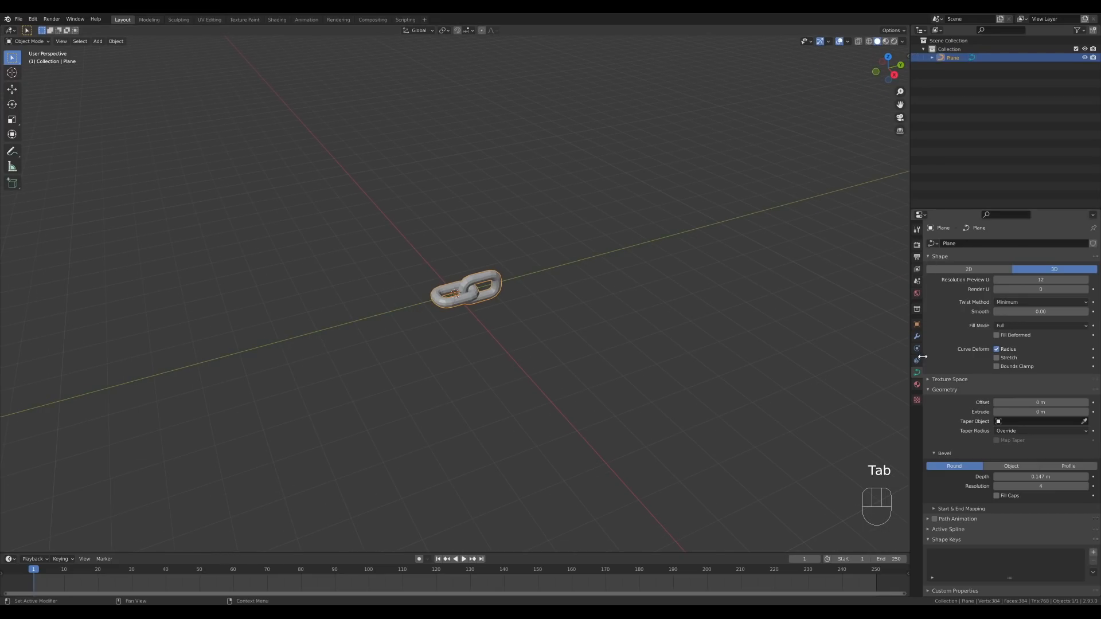
{"action": "left_click", "coordinate": [916, 336]}
{"action": "left_click", "coordinate": [955, 243]}
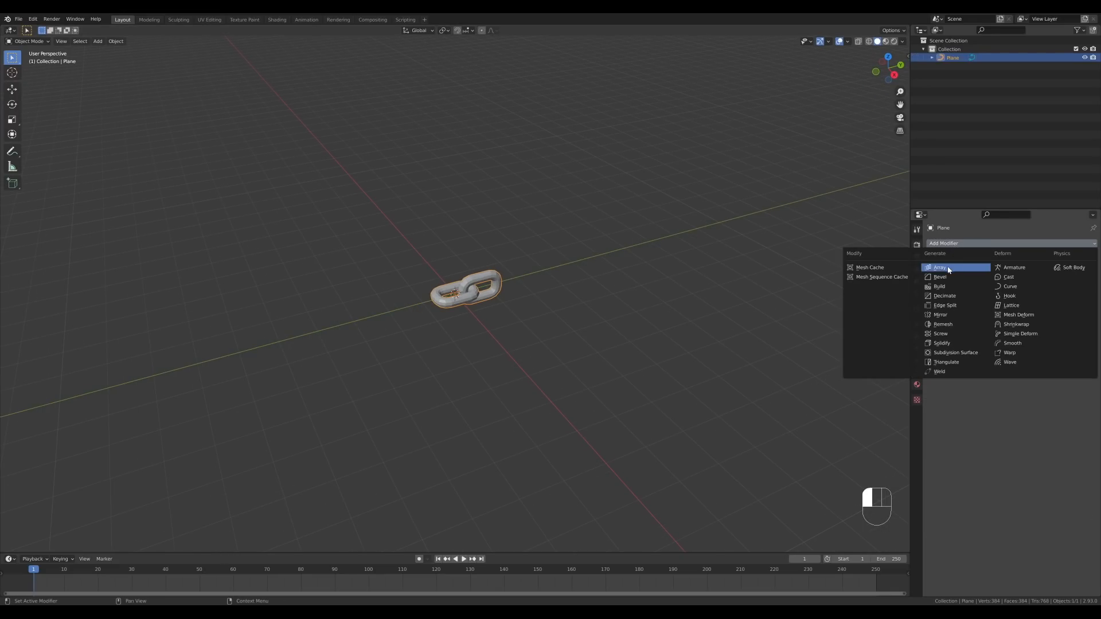
{"action": "left_click", "coordinate": [940, 268]}
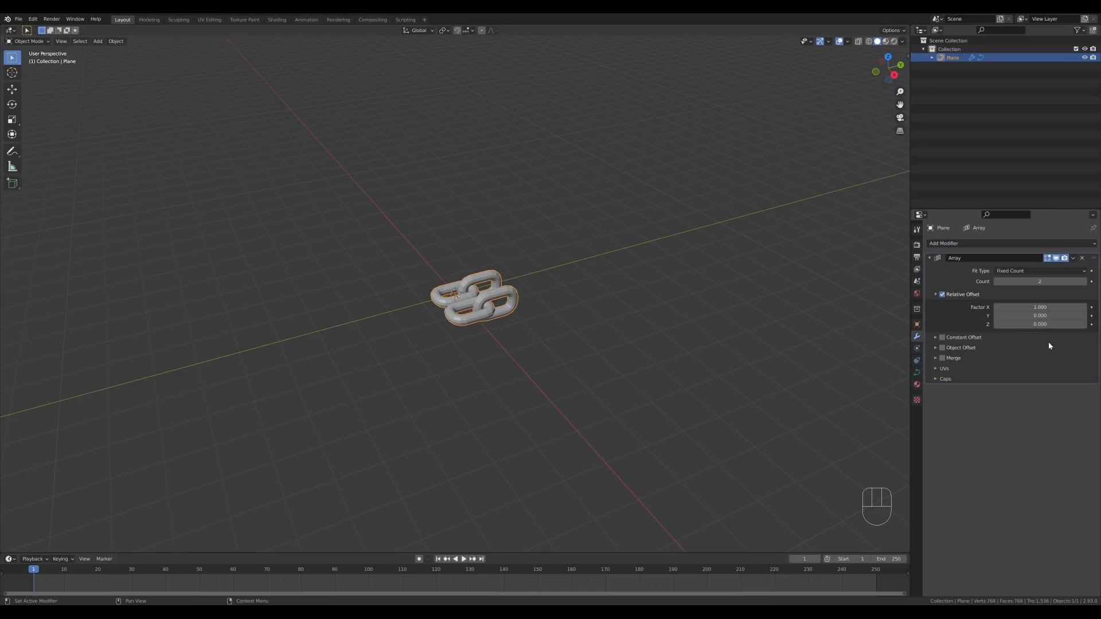
{"action": "double_click", "coordinate": [1028, 307]}
{"action": "type", "text": "0"}
{"action": "key", "text": "Tab"}
{"action": "type", "text": "1"}
{"action": "key", "text": "Return"}
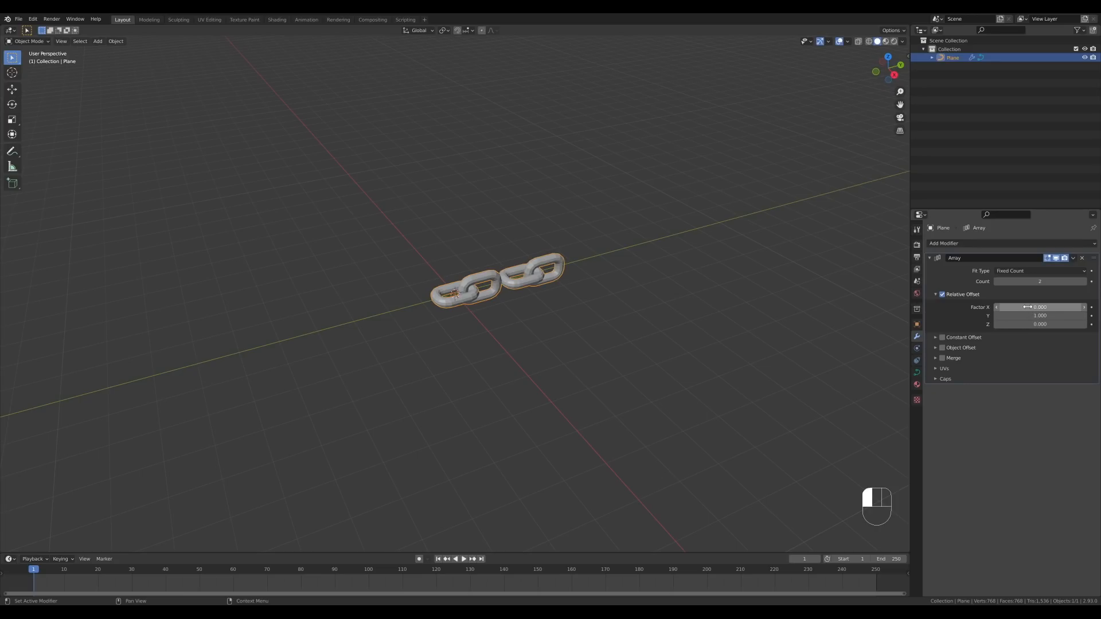
Reduce the array's relative Y offset to 0.750 so that neighbouring link pairs interlock
{"action": "scroll", "coordinate": [496, 222], "scroll_direction": "up", "scroll_amount": 3}
{"action": "middle_click_drag", "start_coordinate": [497, 222], "coordinate": [646, 267], "text": "shift"}
{"action": "scroll", "coordinate": [629, 272], "scroll_direction": "up", "scroll_amount": 1}
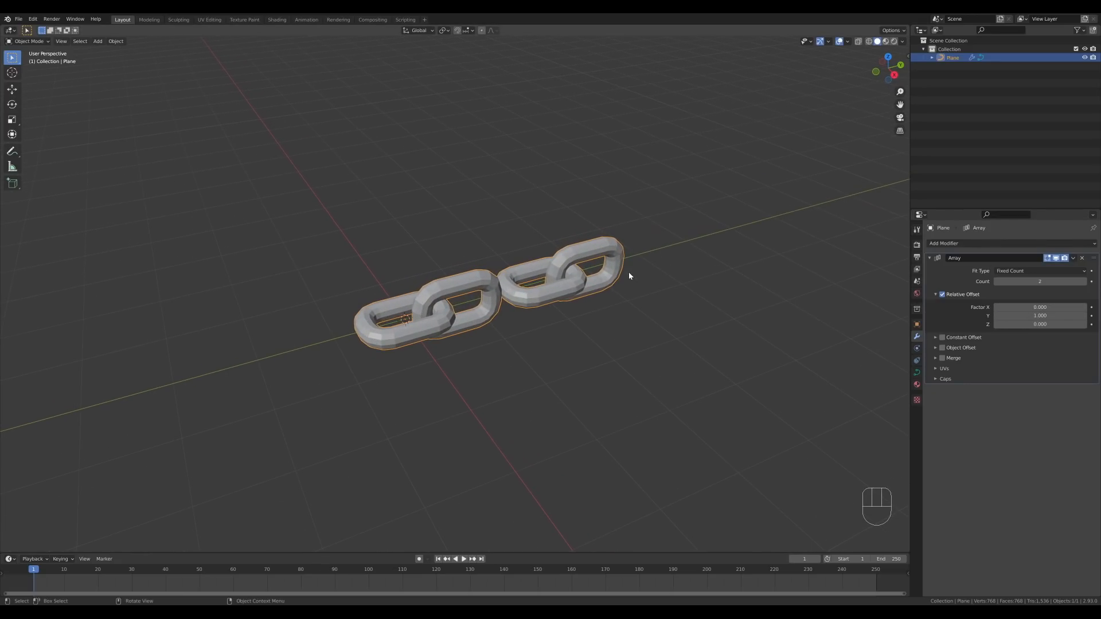
{"action": "left_click_drag", "start_coordinate": [1047, 315], "coordinate": [1015, 315], "text": "shift"}
Set the array count to 20 to extend the links into a long chain
{"action": "middle_click_drag", "start_coordinate": [717, 286], "coordinate": [617, 321]}
{"action": "scroll", "coordinate": [614, 312], "scroll_direction": "down", "scroll_amount": 4}
{"action": "left_click", "coordinate": [1085, 281]}
{"action": "left_click", "coordinate": [1085, 281]}
{"action": "left_click", "coordinate": [1085, 282]}
{"action": "left_click", "coordinate": [1084, 284]}
{"action": "left_click", "coordinate": [1084, 283]}
{"action": "double_click", "coordinate": [1084, 284]}
{"action": "double_click", "coordinate": [1084, 283]}
{"action": "left_click", "coordinate": [1084, 283]}
{"action": "left_click", "coordinate": [1084, 283]}
{"action": "left_click", "coordinate": [1084, 284]}
{"action": "left_click", "coordinate": [1049, 280]}
{"action": "type", "text": "20"}
{"action": "key", "text": "Return"}
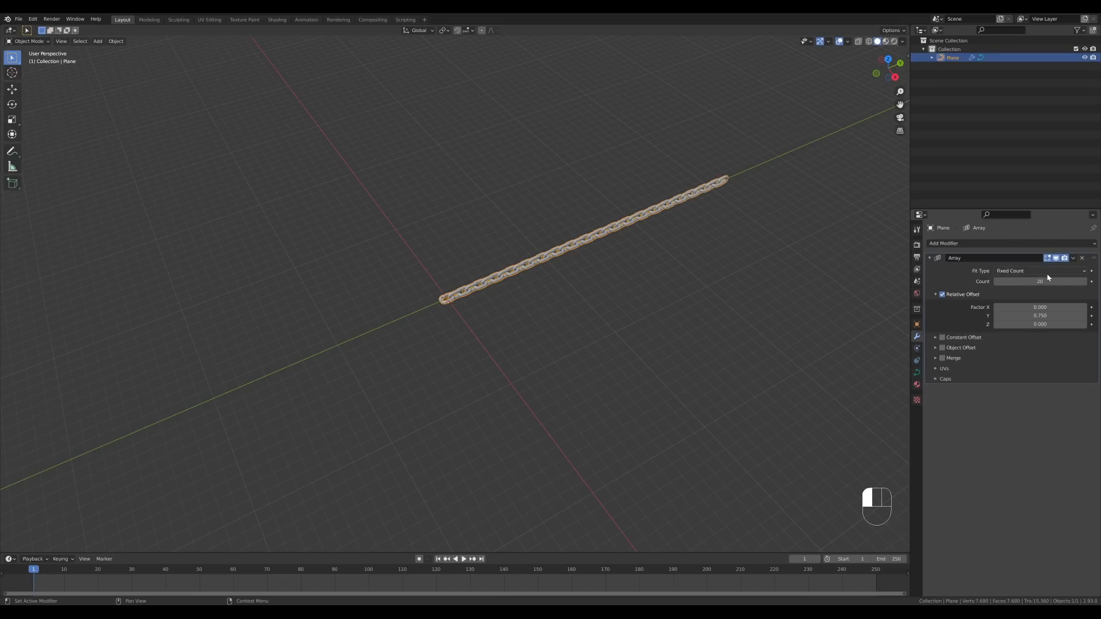
{"action": "scroll", "coordinate": [584, 257], "scroll_direction": "down", "scroll_amount": 3}
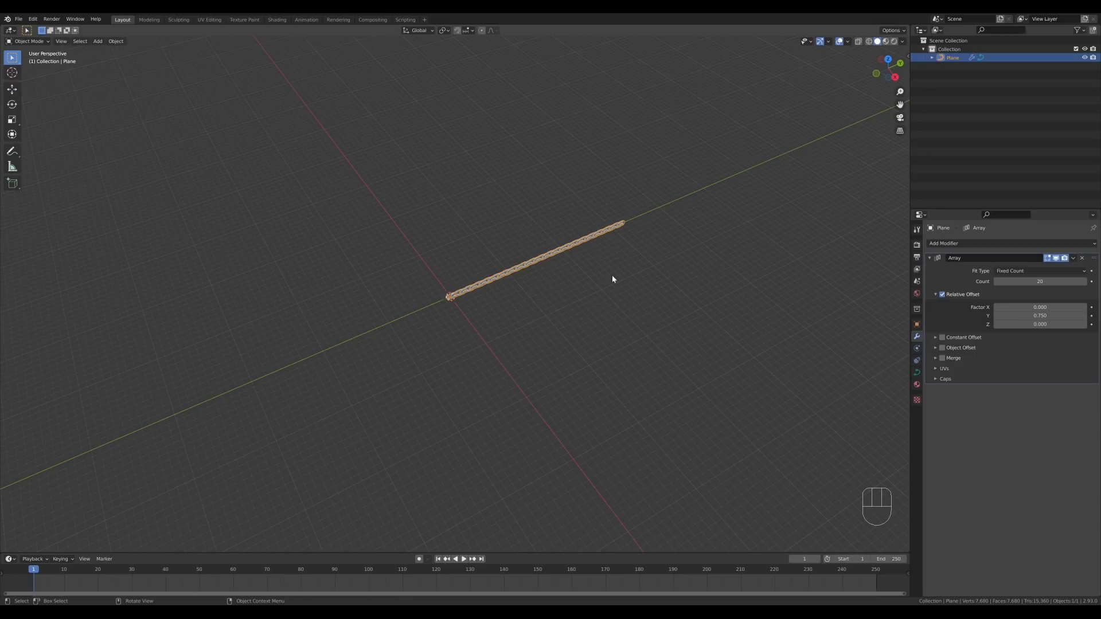
{"action": "scroll", "coordinate": [612, 278], "scroll_direction": "up", "scroll_amount": 3}
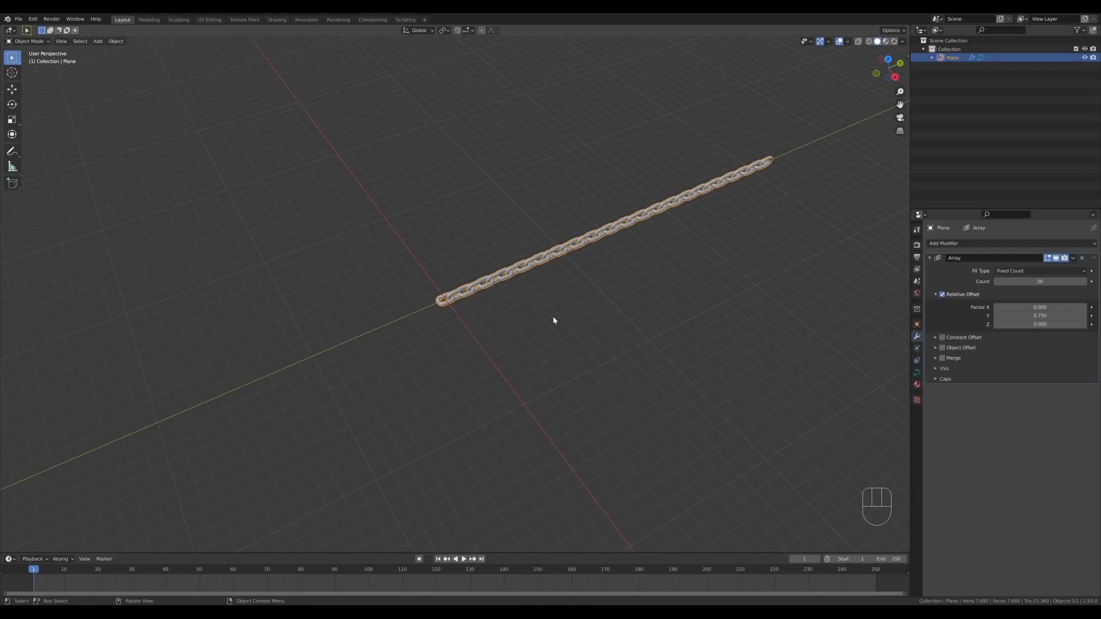
Add a NURBS path curve at the world origin beside the chain
{"action": "key", "text": "shift+a"}
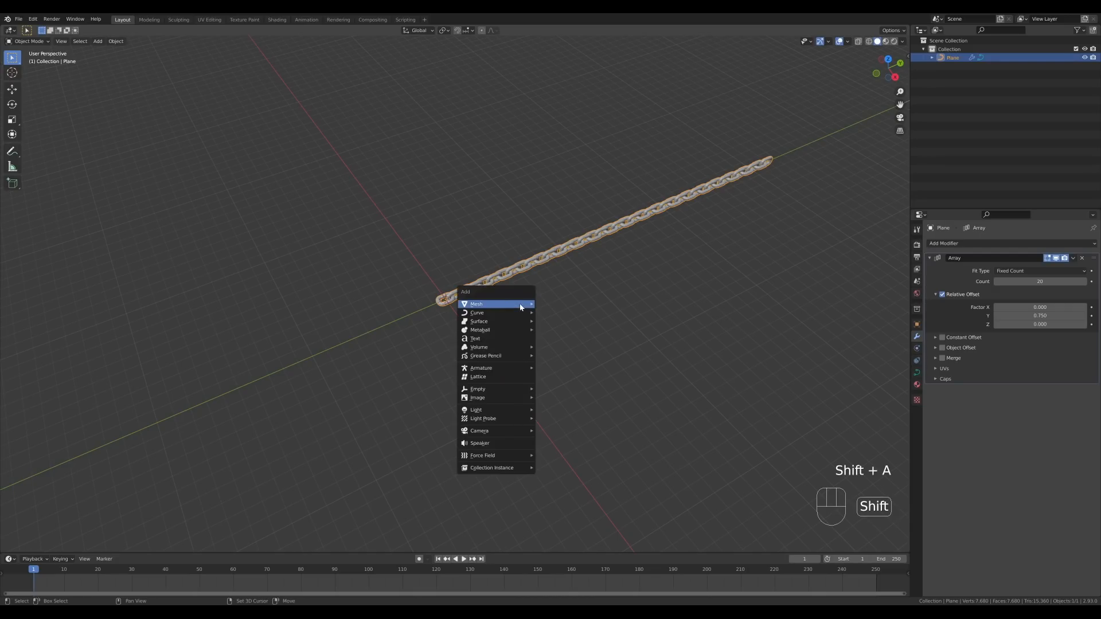
{"action": "mouse_move", "coordinate": [520, 306]}
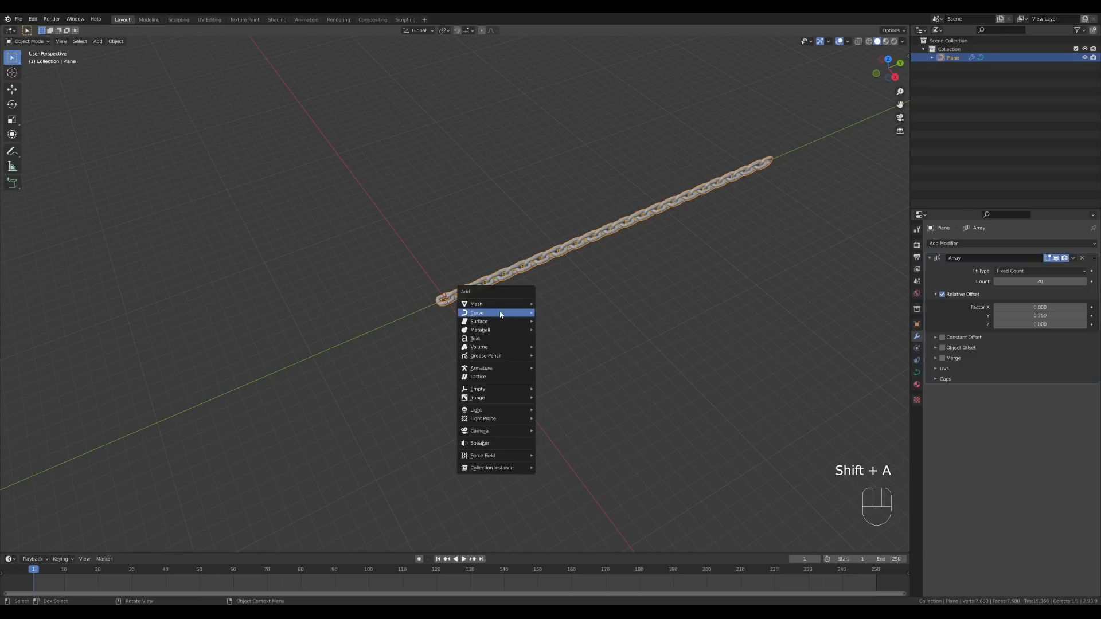
{"action": "left_click", "coordinate": [571, 352]}
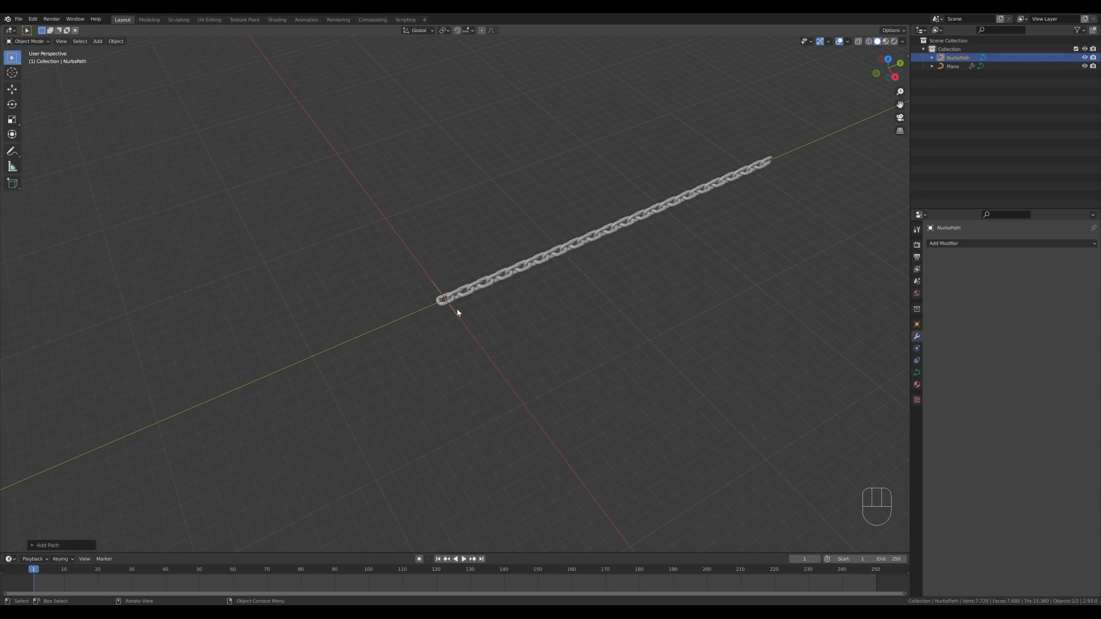
{"action": "scroll", "coordinate": [453, 309], "scroll_direction": "up", "scroll_amount": 3}
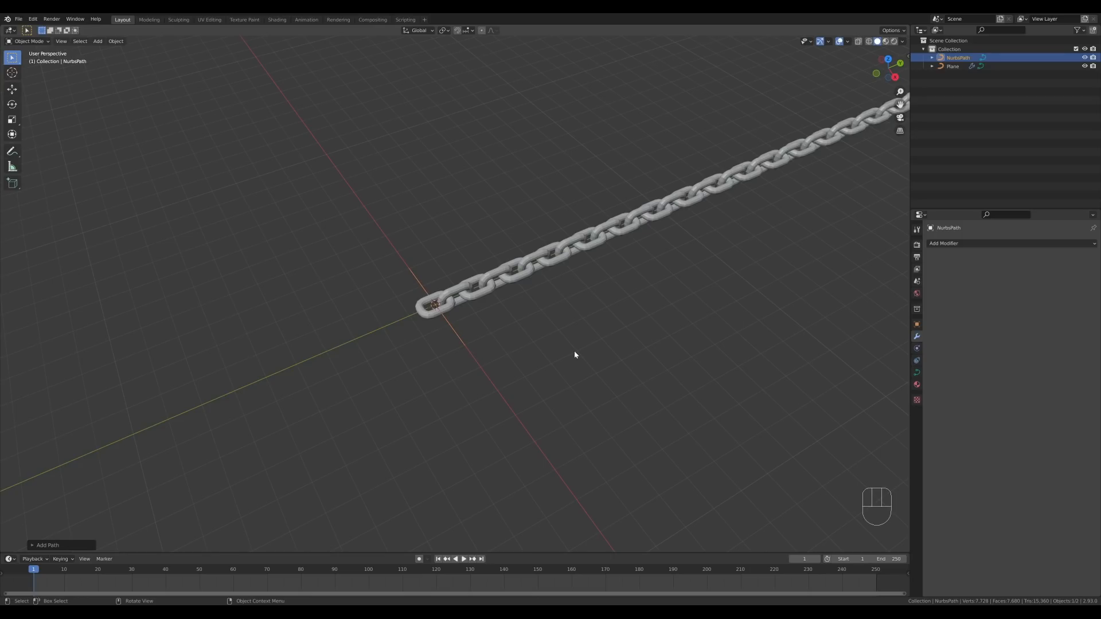
{"action": "scroll", "coordinate": [575, 353], "scroll_direction": "down", "scroll_amount": 2}
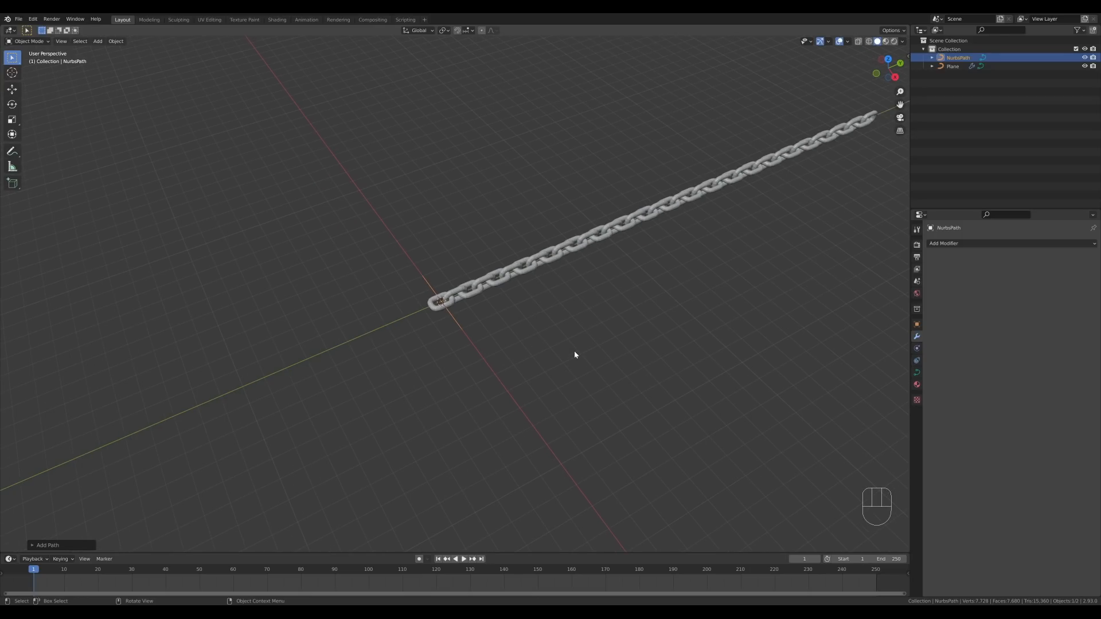
{"action": "scroll", "coordinate": [502, 314], "scroll_direction": "down", "scroll_amount": 1}
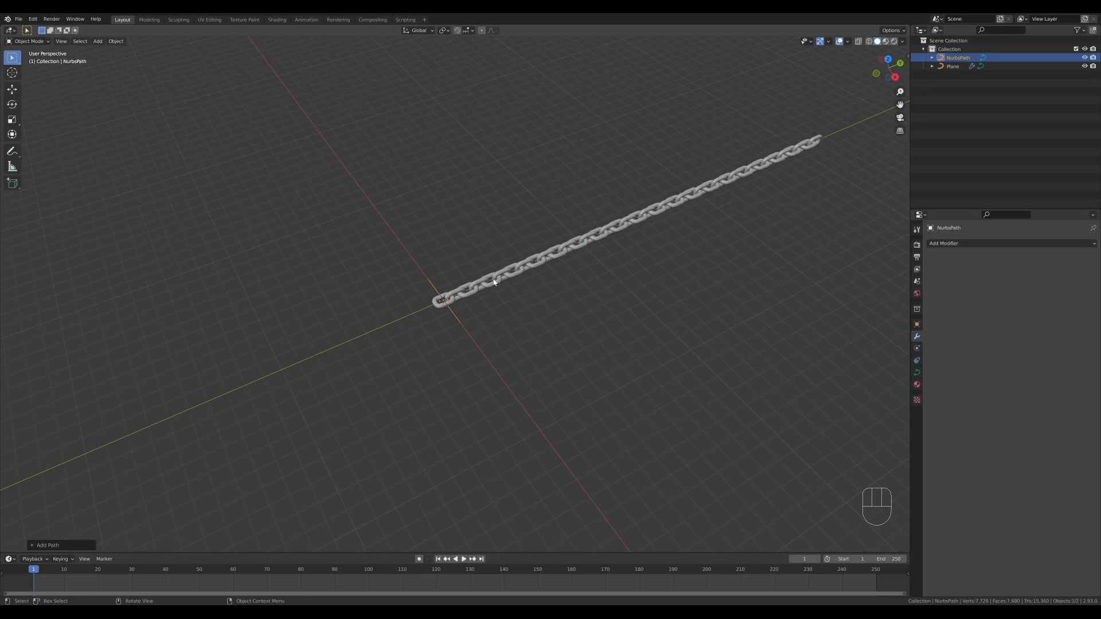
Scale the chain down uniformly to about 0.12 of its size
{"action": "left_click", "coordinate": [495, 282]}
{"action": "key", "text": "ctrl+z"}
{"action": "key", "text": "s"}
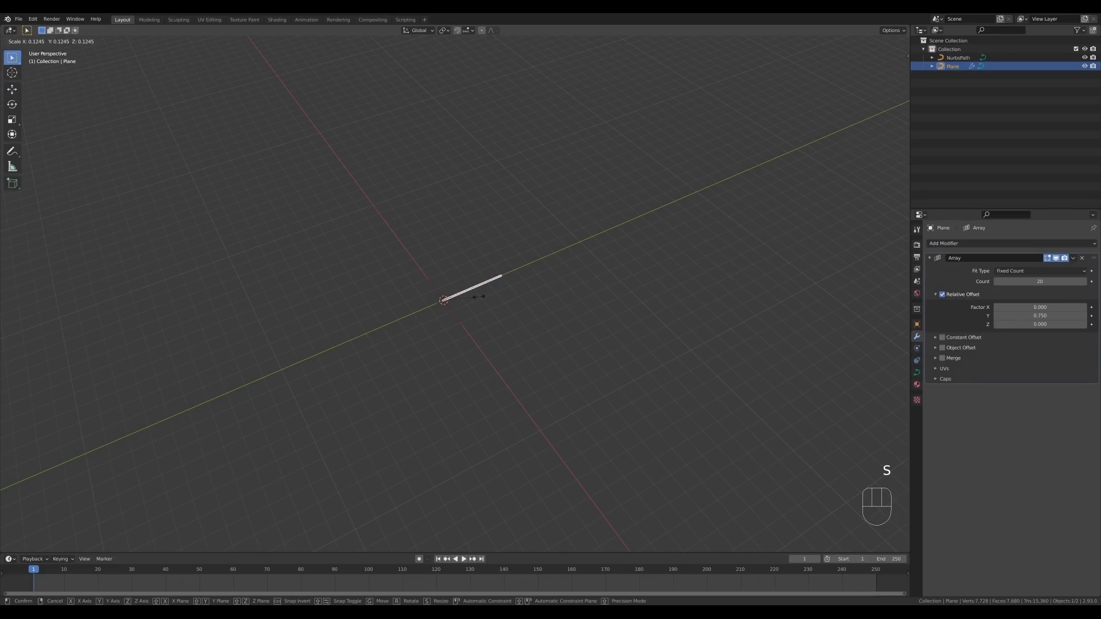
{"action": "left_click", "coordinate": [477, 296]}
{"action": "scroll", "coordinate": [476, 297], "scroll_direction": "up", "scroll_amount": 3}
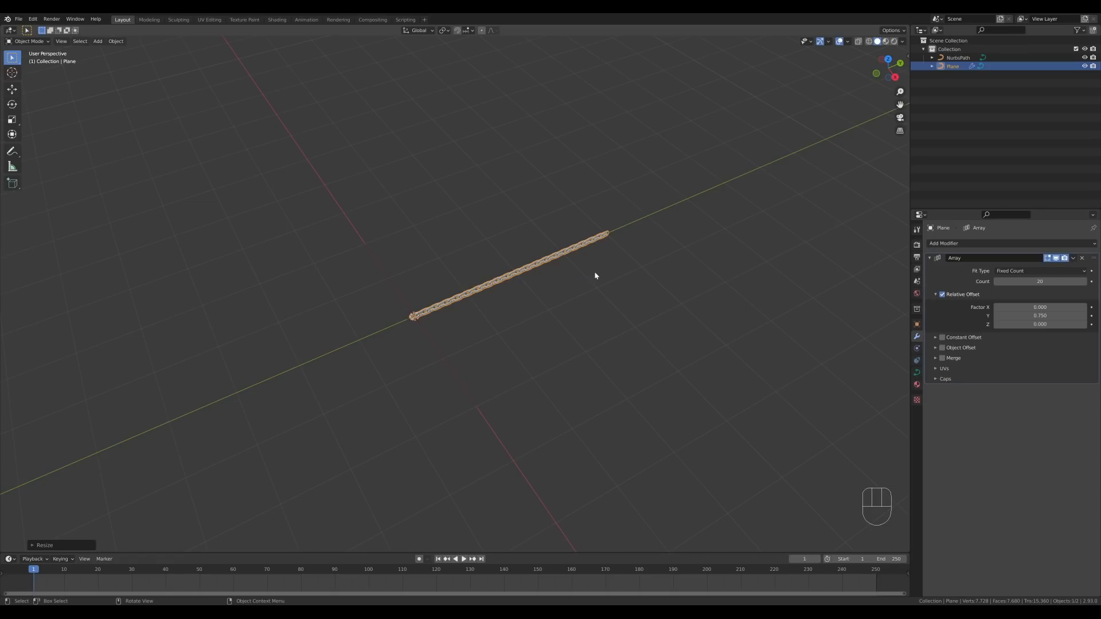
Select the NURBS path and rotate it 90 degrees about the Z axis to align it with the chain
{"action": "middle_click_drag", "start_coordinate": [590, 274], "coordinate": [446, 308]}
{"action": "middle_click_drag", "start_coordinate": [632, 353], "coordinate": [423, 338]}
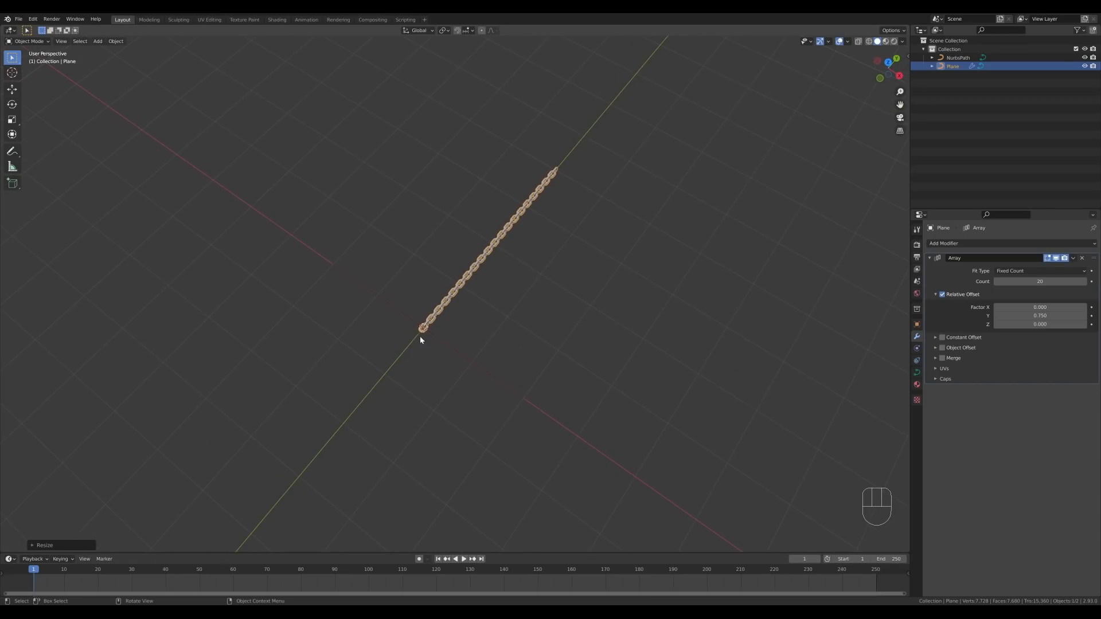
{"action": "left_click", "coordinate": [435, 337]}
{"action": "middle_click_drag", "start_coordinate": [577, 326], "coordinate": [568, 309]}
{"action": "type", "text": "rz90"}
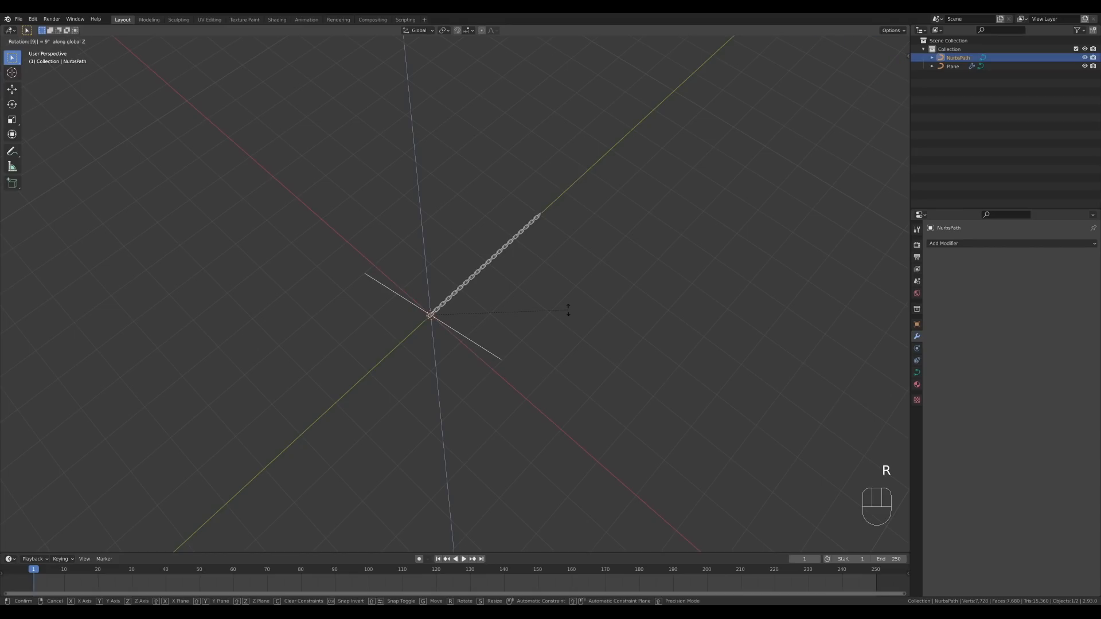
{"action": "key", "text": "Return"}
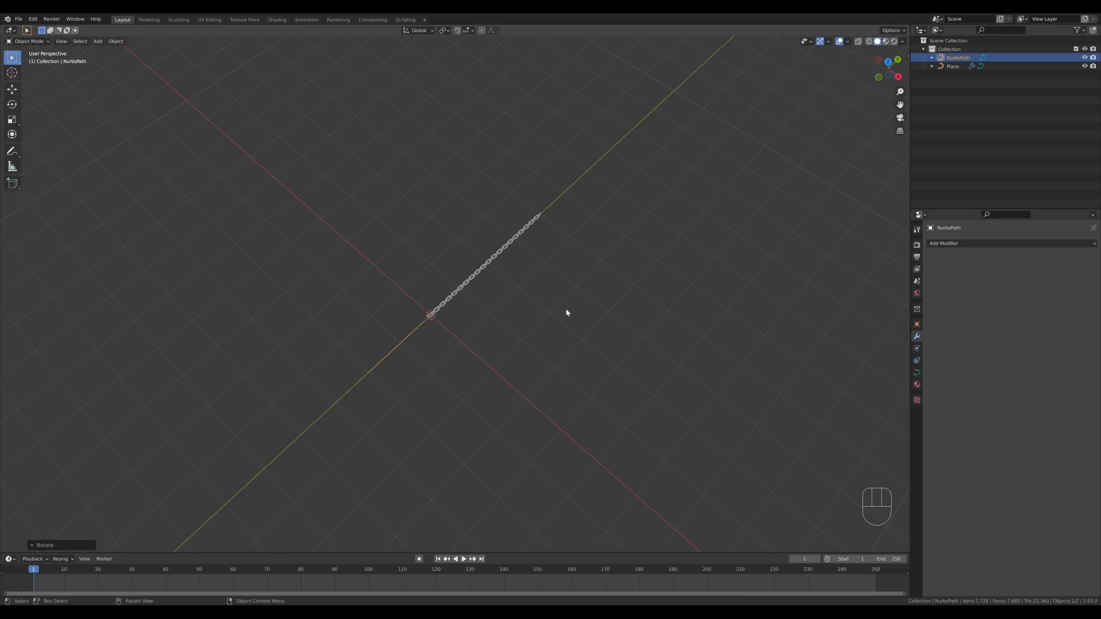
Move the path along Y so that its near end sits at the chain's start
{"action": "key", "text": "g"}
{"action": "key", "text": "y"}
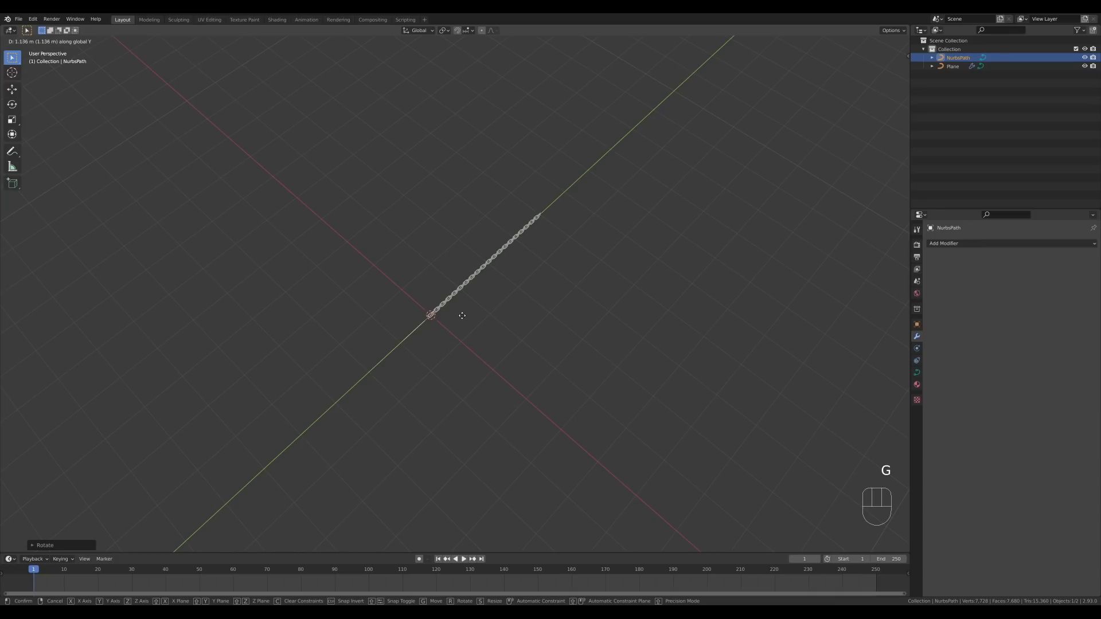
{"action": "left_click", "coordinate": [483, 294]}
Rename the Plane object as Chain
{"action": "left_click", "coordinate": [952, 66]}
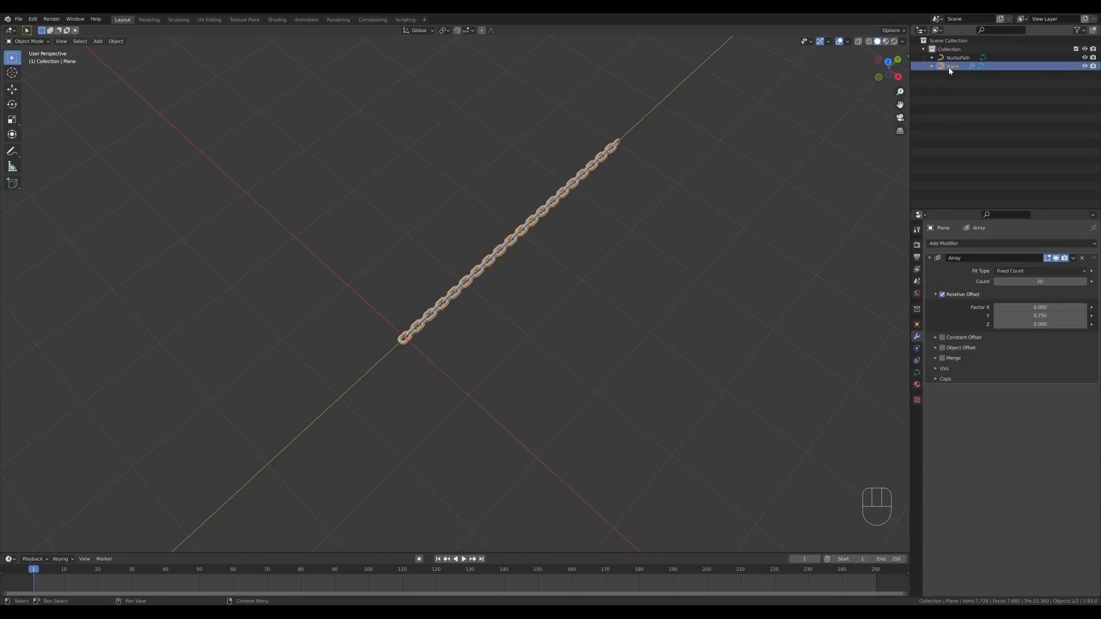
{"action": "double_click", "coordinate": [952, 66]}
{"action": "type", "text": "Chai"}
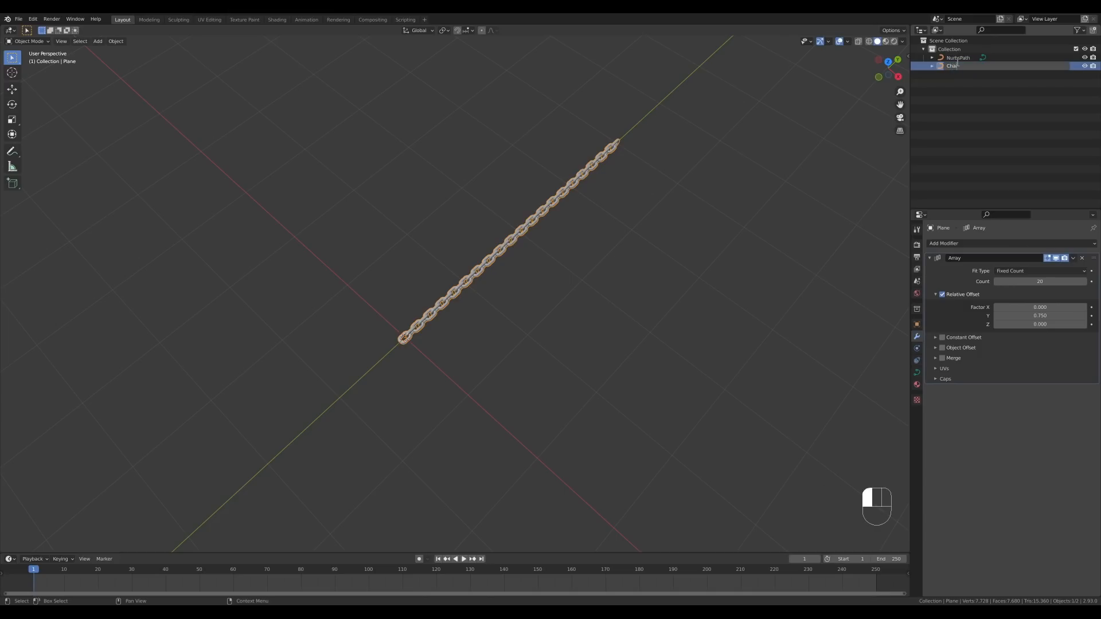
{"action": "type", "text": "n"}
{"action": "key", "text": "Return"}
Add a Curve modifier to the chain with NurbsPath as its curve object
{"action": "left_click_drag", "start_coordinate": [952, 243], "coordinate": [1009, 286]}
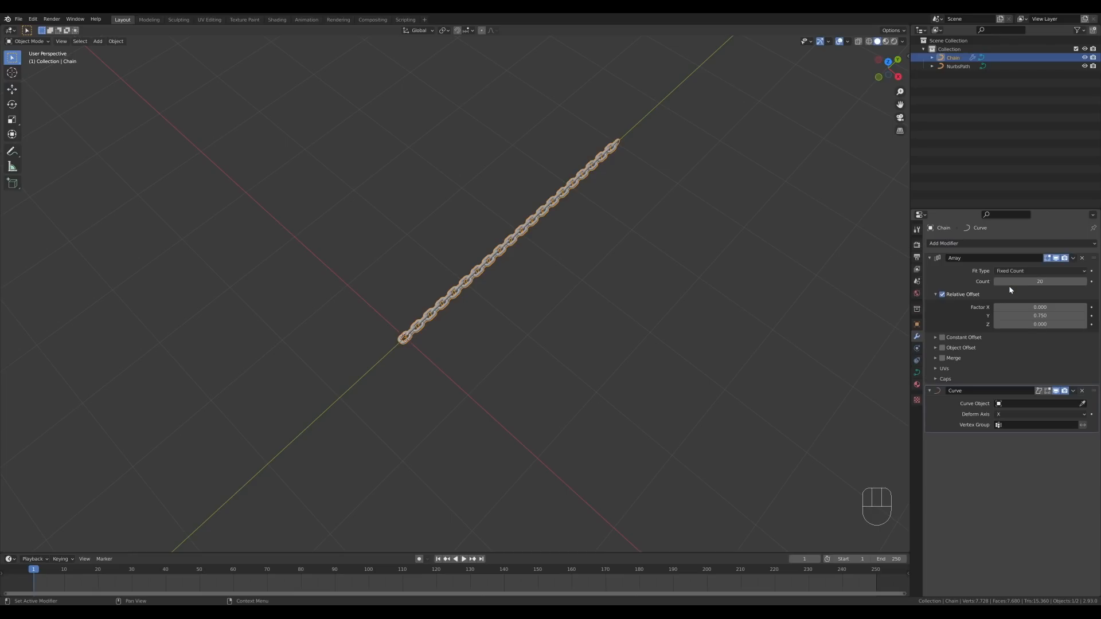
{"action": "left_click", "coordinate": [1037, 404]}
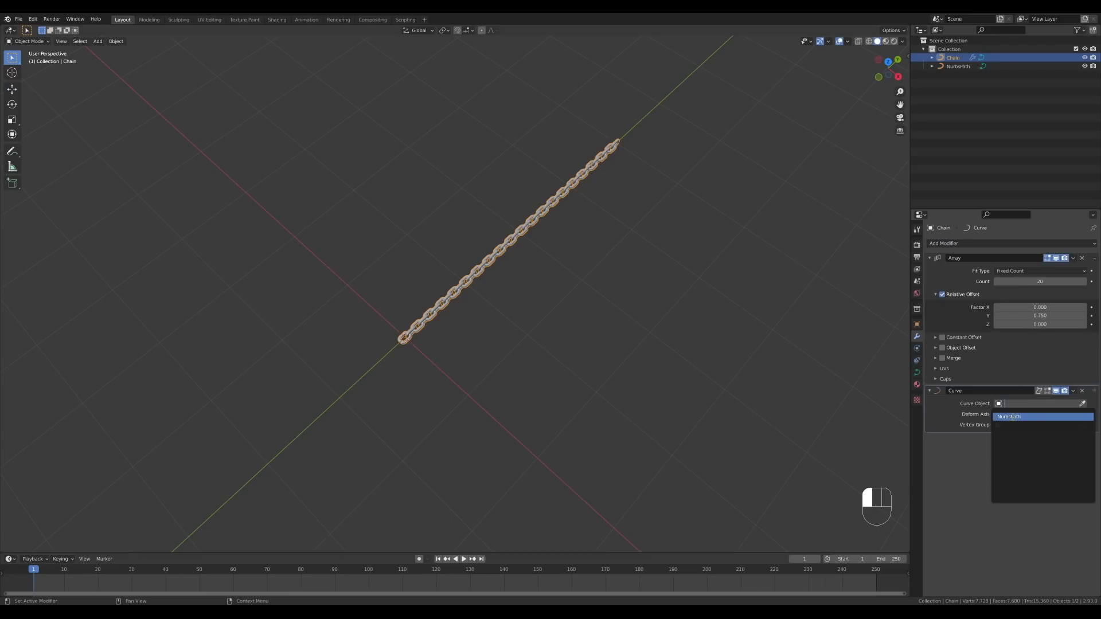
{"action": "left_click", "coordinate": [1010, 417]}
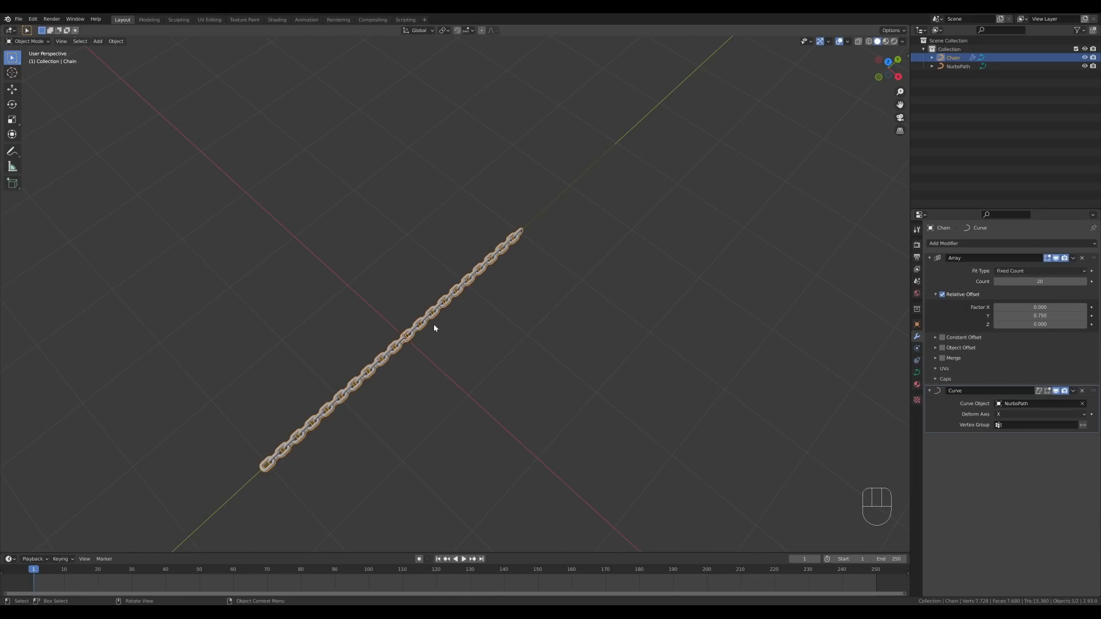
Rotate the NURBS path 180 degrees about the Z axis to reverse its direction
{"action": "left_click", "coordinate": [577, 181]}
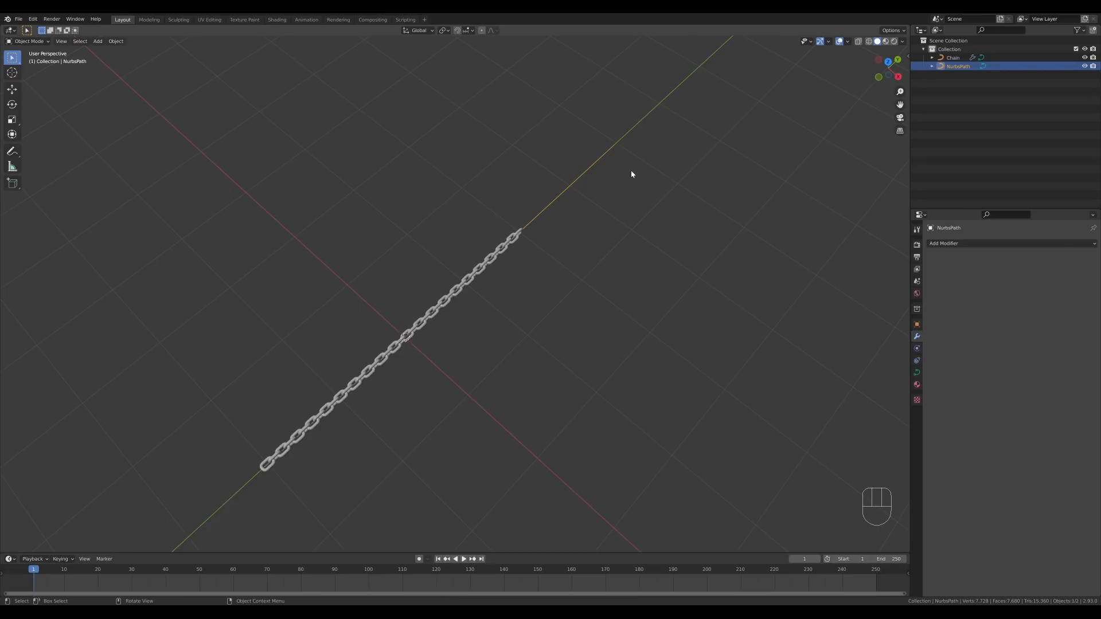
{"action": "type", "text": "rz180"}
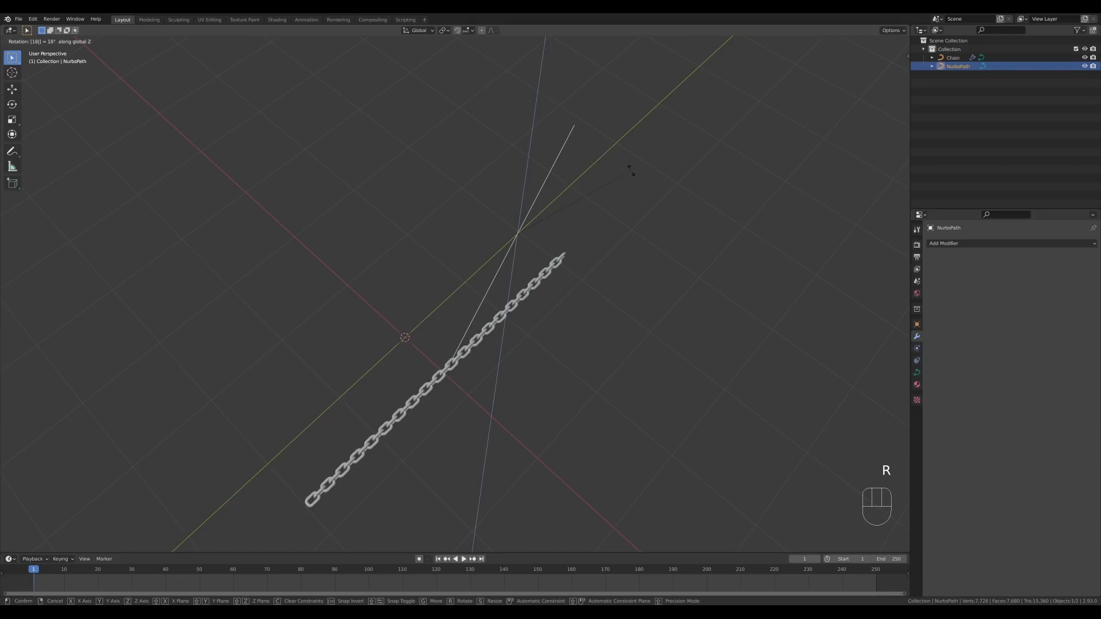
{"action": "key", "text": "Return"}
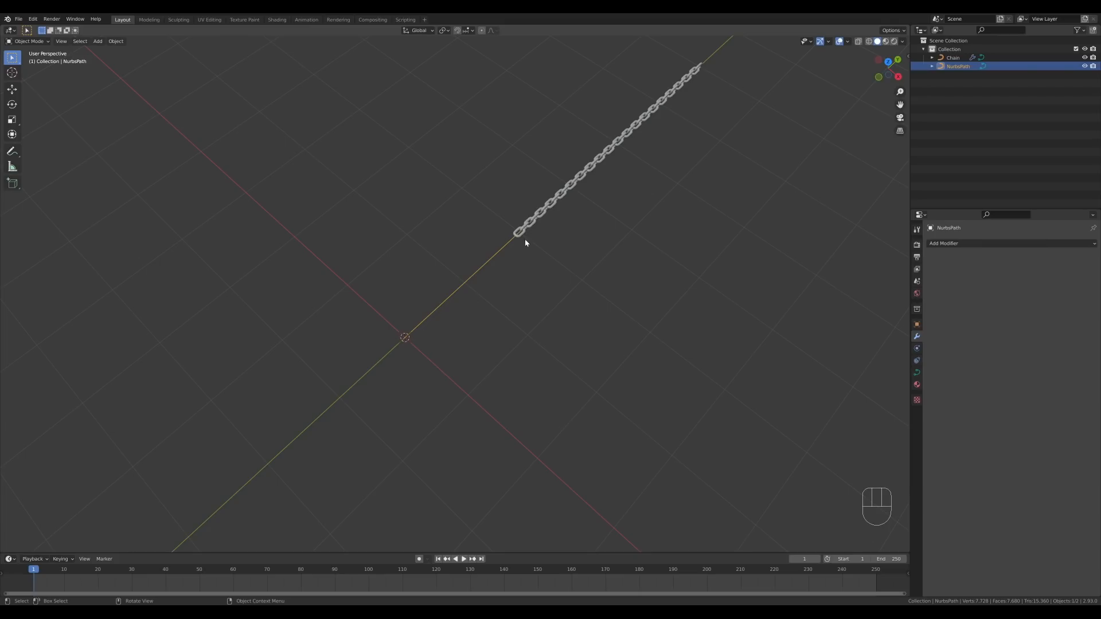
Move the chain along Y so that its first link starts at the world origin
{"action": "scroll", "coordinate": [536, 213], "scroll_direction": "up", "scroll_amount": 3}
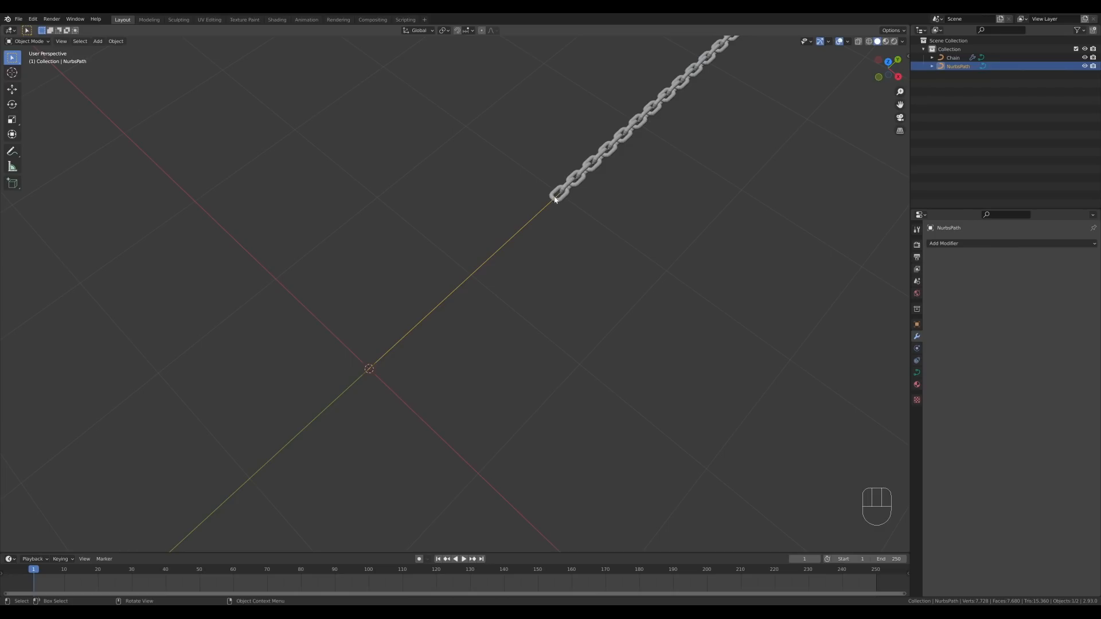
{"action": "left_click", "coordinate": [561, 198]}
{"action": "scroll", "coordinate": [527, 248], "scroll_direction": "down", "scroll_amount": 3}
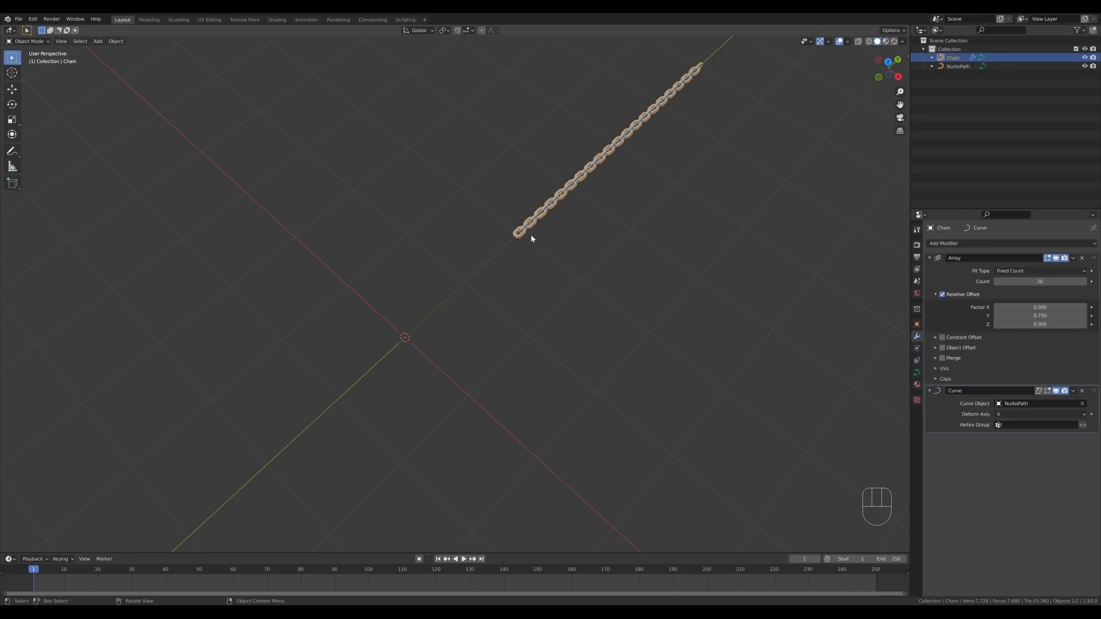
{"action": "key", "text": "g"}
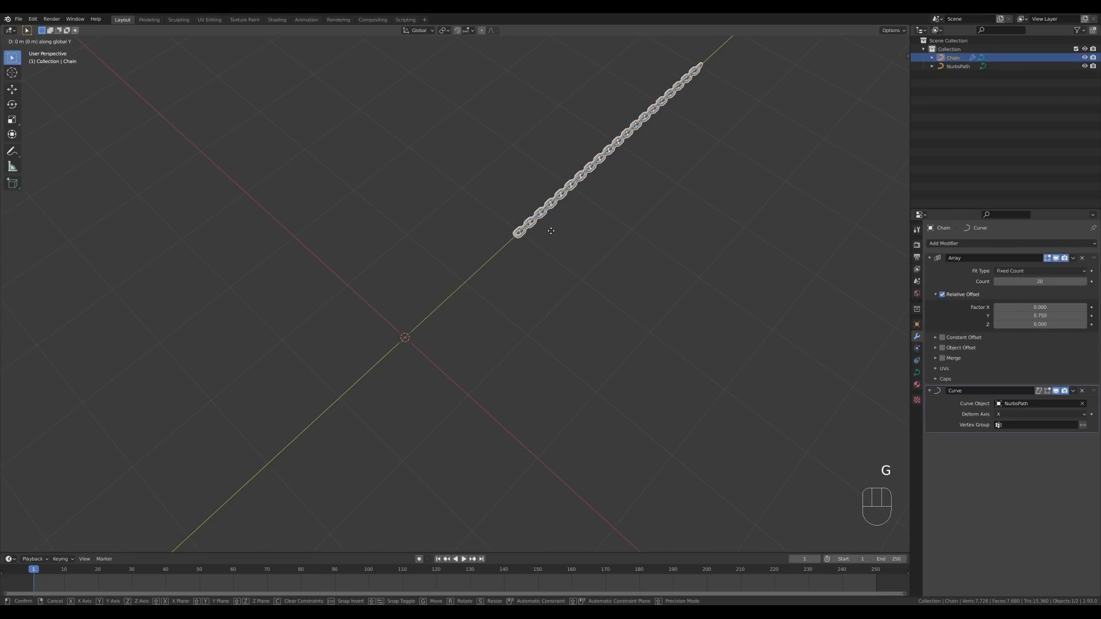
{"action": "left_click", "coordinate": [445, 377]}
Open the NURBS path for editing in top view and try moving its far end control point
{"action": "scroll", "coordinate": [613, 180], "scroll_direction": "down", "scroll_amount": 2}
{"action": "left_click", "coordinate": [646, 165]}
{"action": "left_click", "coordinate": [958, 67]}
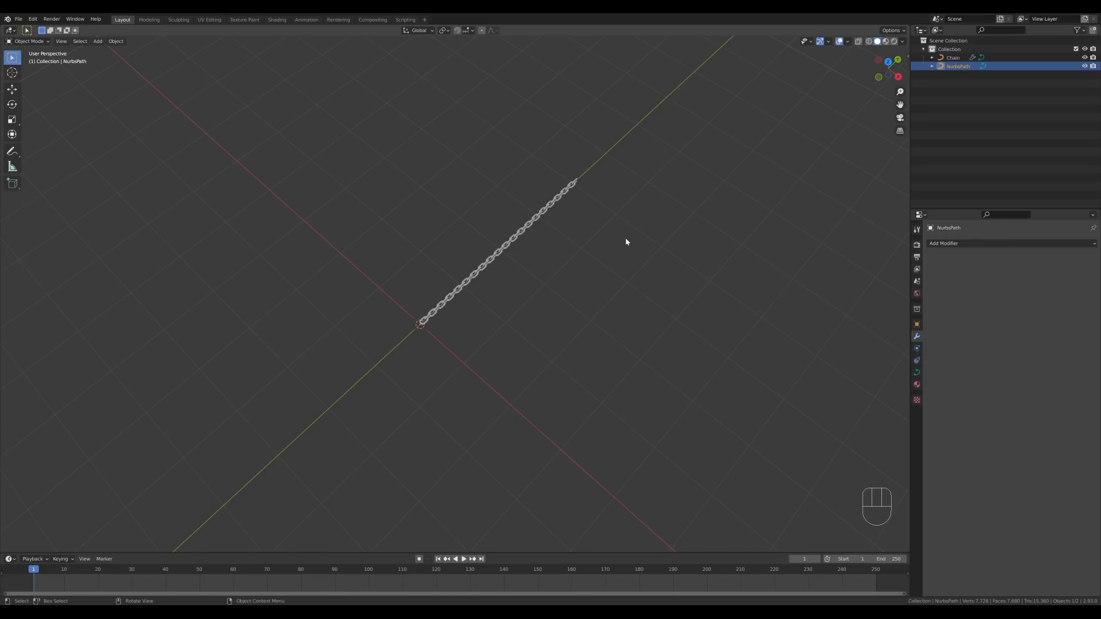
{"action": "key", "text": "KP_7"}
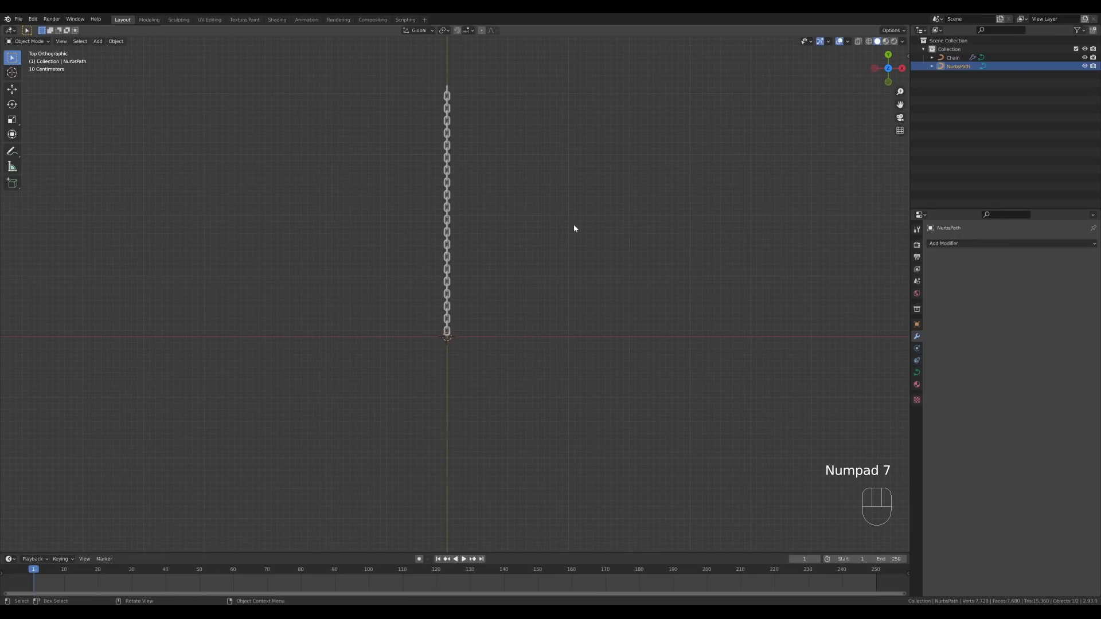
{"action": "scroll", "coordinate": [465, 208], "scroll_direction": "down", "scroll_amount": 2}
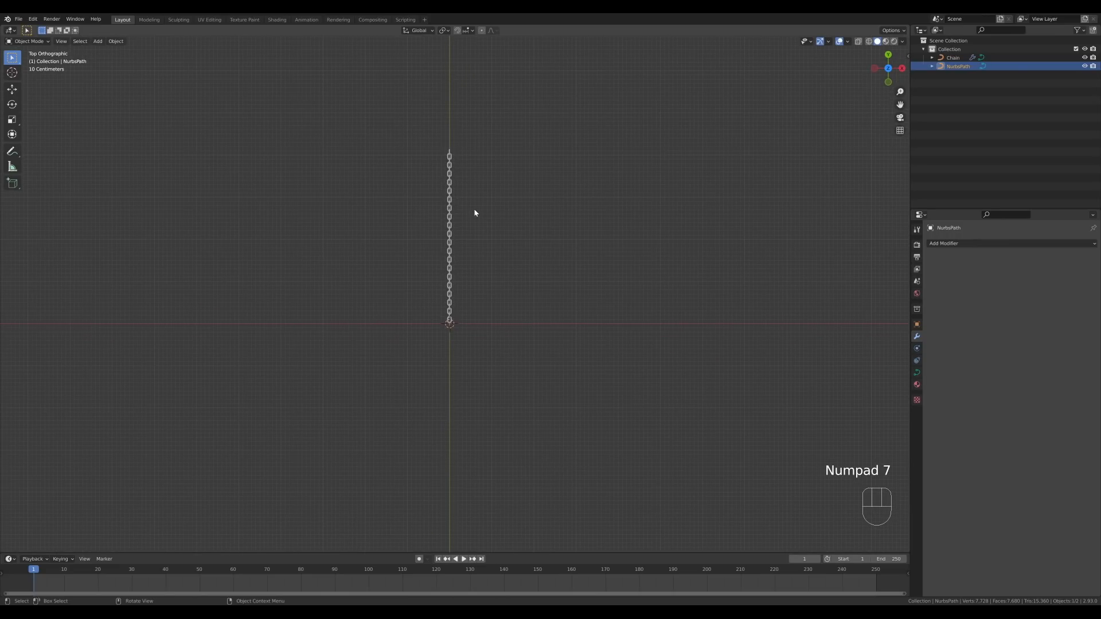
{"action": "key", "text": "Tab"}
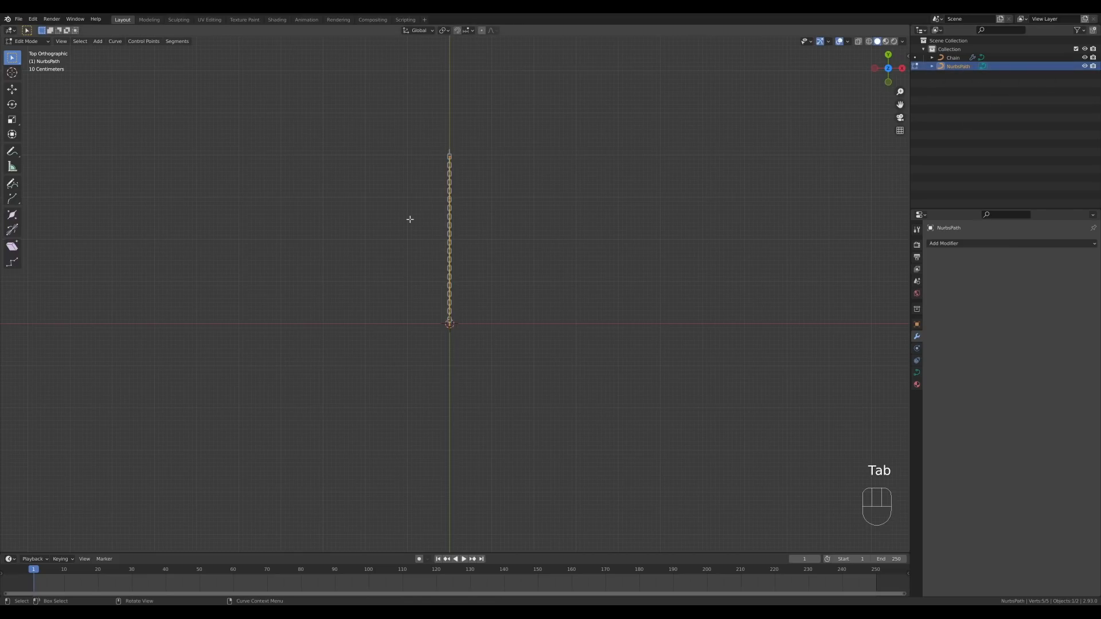
{"action": "key", "text": "g"}
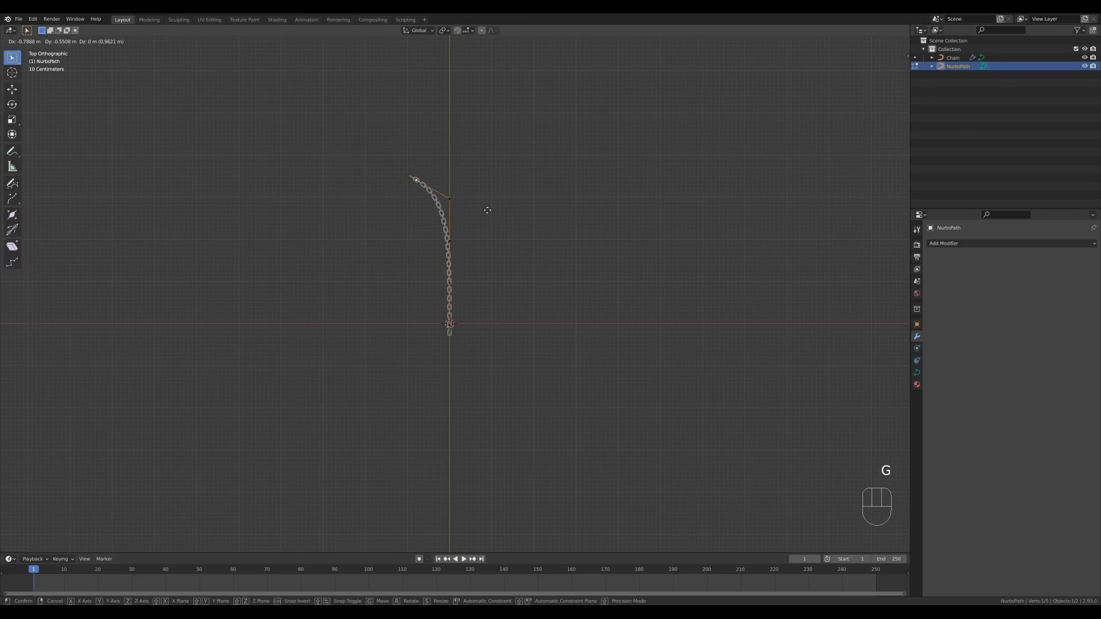
{"action": "right_click", "coordinate": [463, 284]}
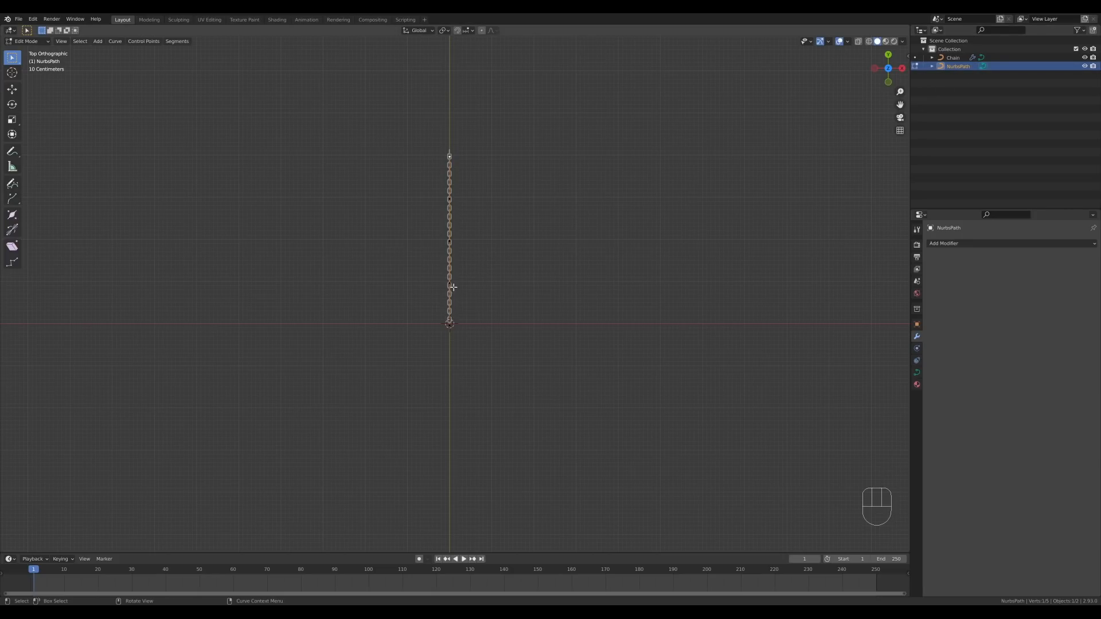
Delete the path's two control points farthest from the origin
{"action": "left_click_drag", "start_coordinate": [427, 130], "coordinate": [488, 205]}
{"action": "scroll", "coordinate": [469, 191], "scroll_direction": "up", "scroll_amount": 2}
{"action": "key", "text": "x"}
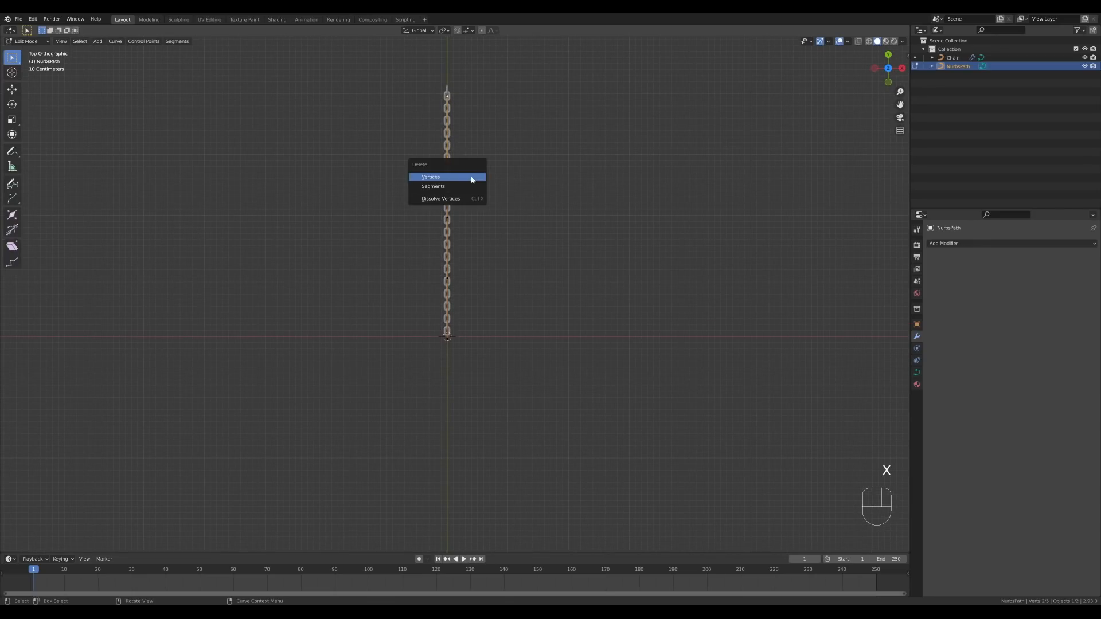
{"action": "left_click", "coordinate": [452, 179]}
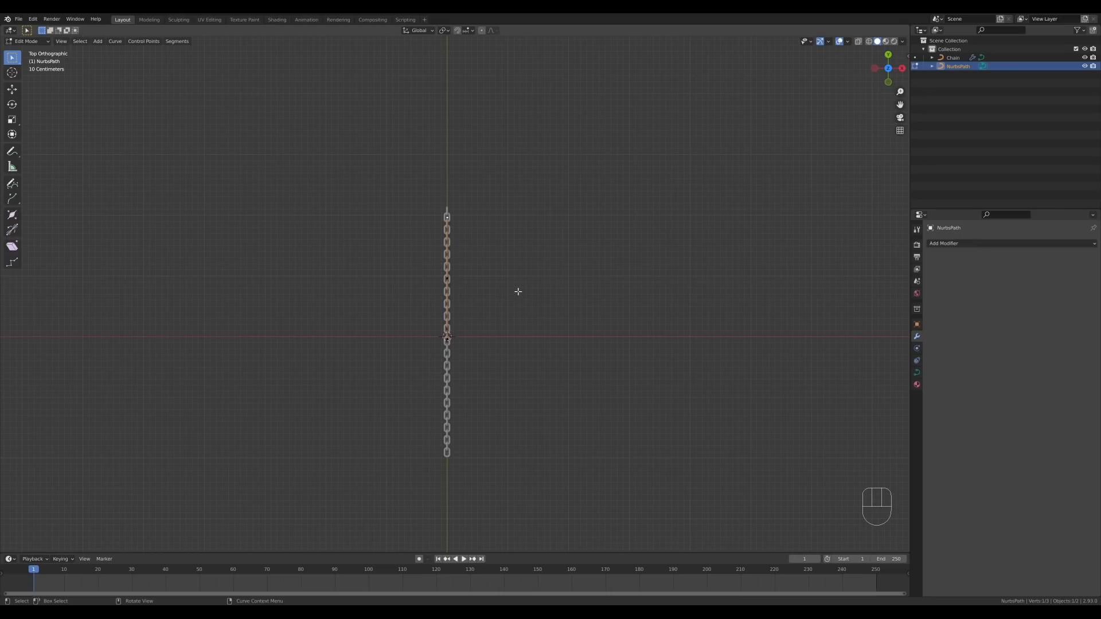
Move the path's remaining far end point about 0.69 m toward negative X and 0.10 m toward negative Y
{"action": "key", "text": "g"}
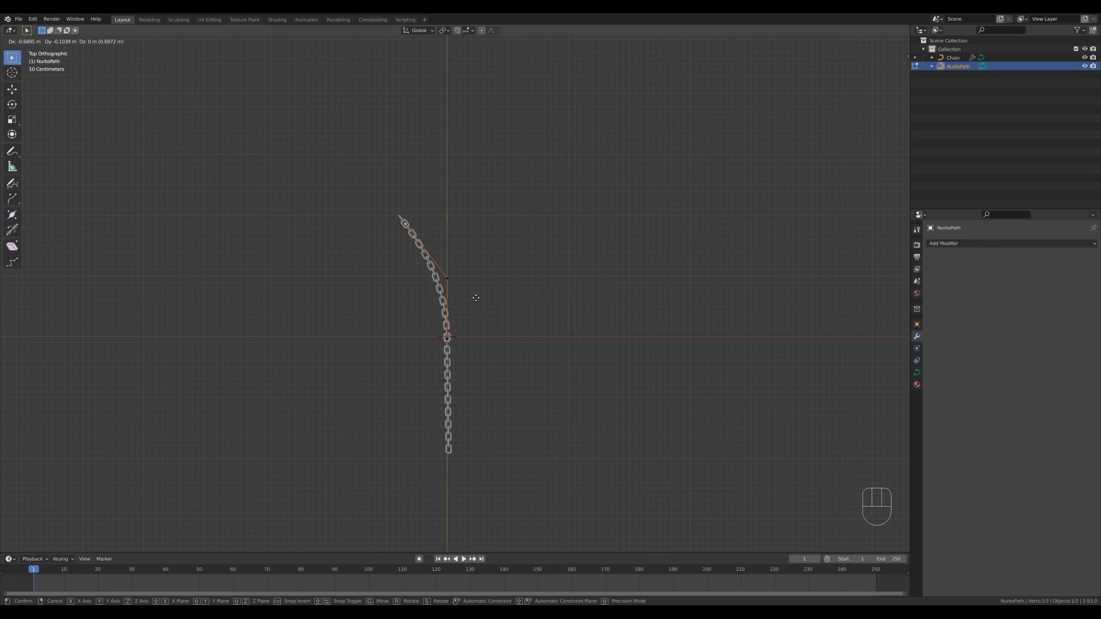
{"action": "left_click", "coordinate": [476, 297]}
{"action": "scroll", "coordinate": [462, 290], "scroll_direction": "down", "scroll_amount": 2}
{"action": "middle_click_drag", "start_coordinate": [462, 290], "coordinate": [563, 248], "text": "shift"}
Extrude the path's end point repeatedly in top view to form a counterclockwise loop that returns past the origin and starts overlapping inside itself
{"action": "key", "text": "e"}
{"action": "left_click", "coordinate": [422, 198]}
{"action": "key", "text": "e"}
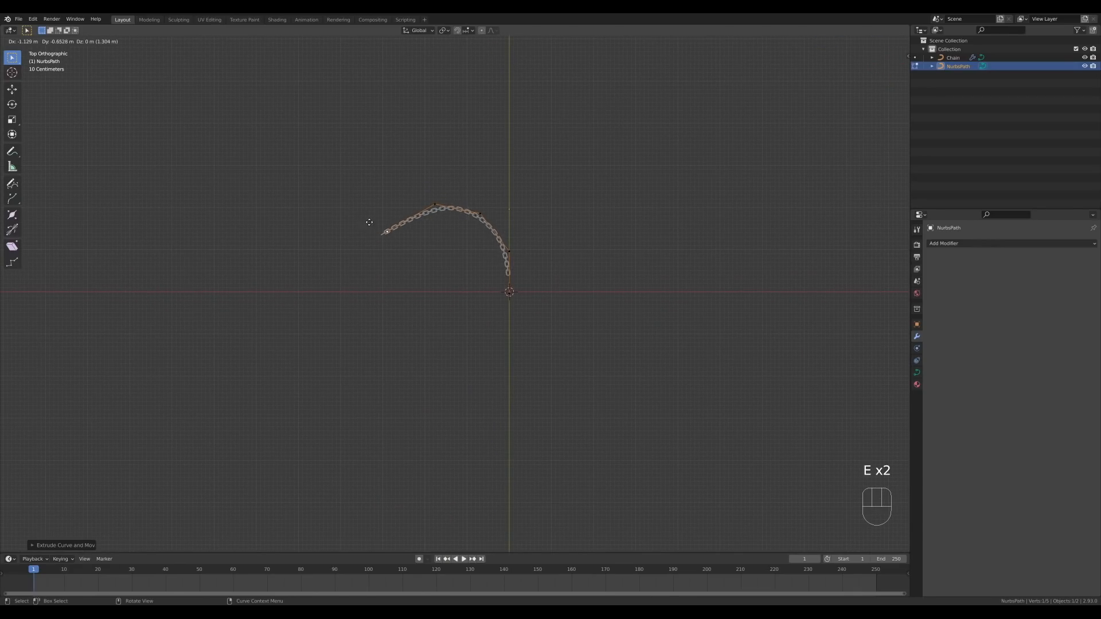
{"action": "left_click", "coordinate": [369, 222]}
{"action": "key", "text": "e"}
{"action": "left_click", "coordinate": [345, 267]}
{"action": "key", "text": "e"}
{"action": "left_click", "coordinate": [355, 323]}
{"action": "key", "text": "e"}
{"action": "left_click", "coordinate": [407, 347]}
{"action": "key", "text": "e"}
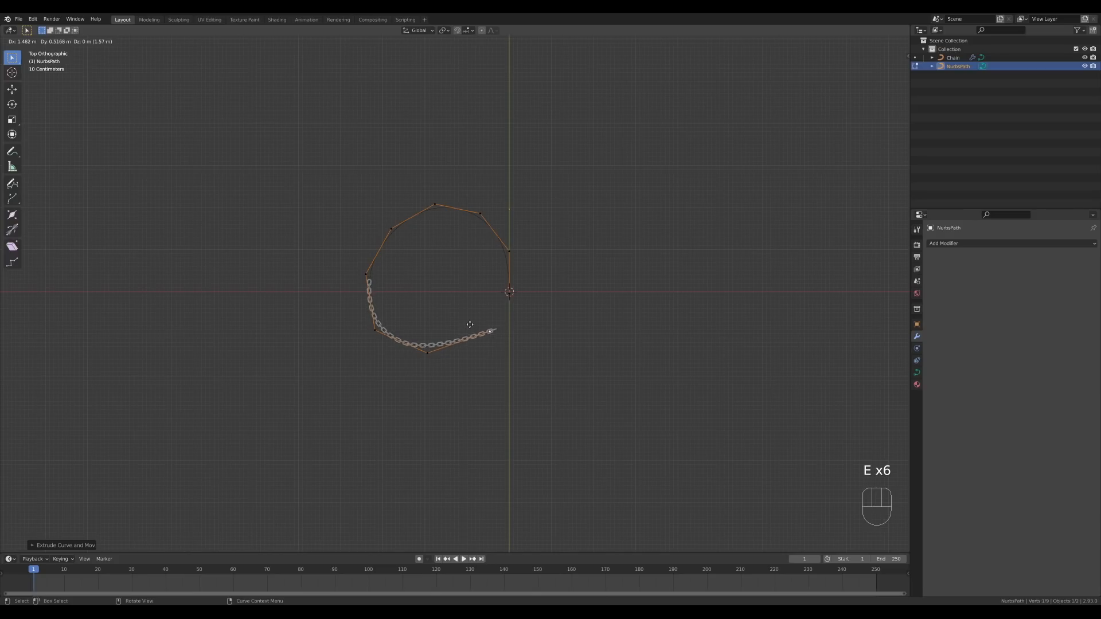
{"action": "left_click", "coordinate": [465, 332]}
{"action": "key", "text": "e"}
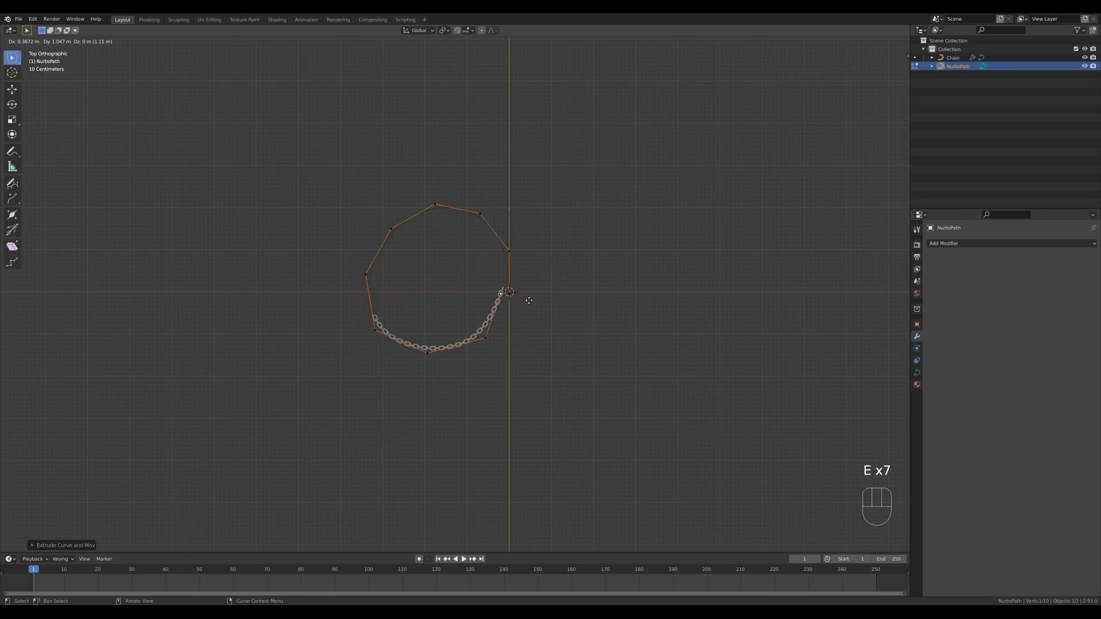
{"action": "left_click", "coordinate": [529, 300]}
{"action": "key", "text": "e"}
{"action": "left_click", "coordinate": [529, 261]}
{"action": "key", "text": "e"}
{"action": "left_click", "coordinate": [507, 231]}
Raise the path's end point about 0.24 m along Z in front view and return to top view
{"action": "key", "text": "KP_1"}
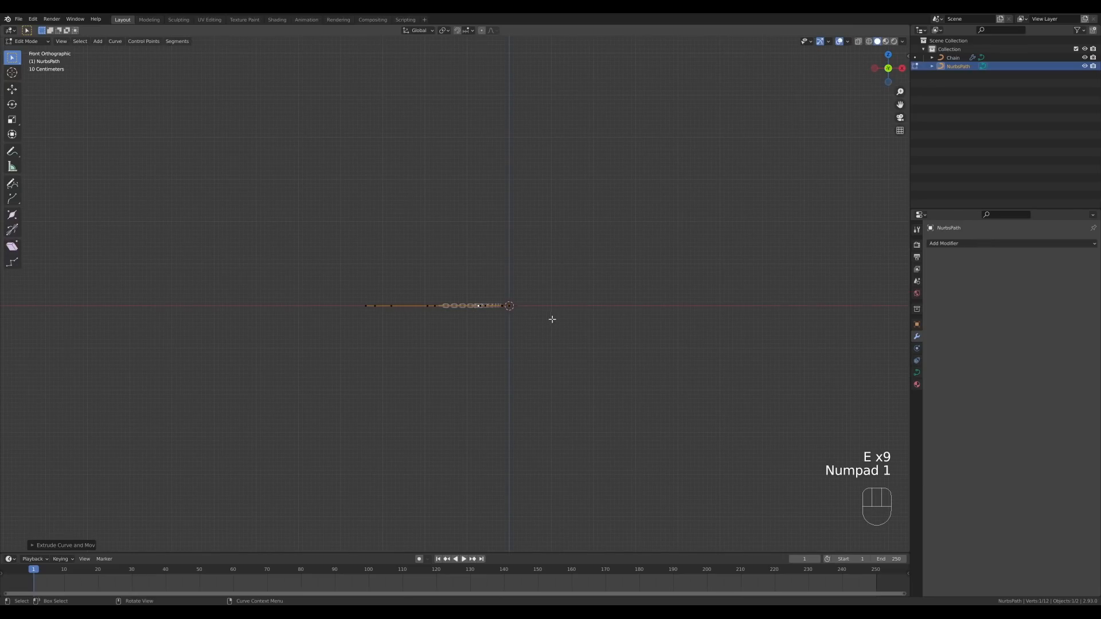
{"action": "key", "text": "g"}
{"action": "key", "text": "z"}
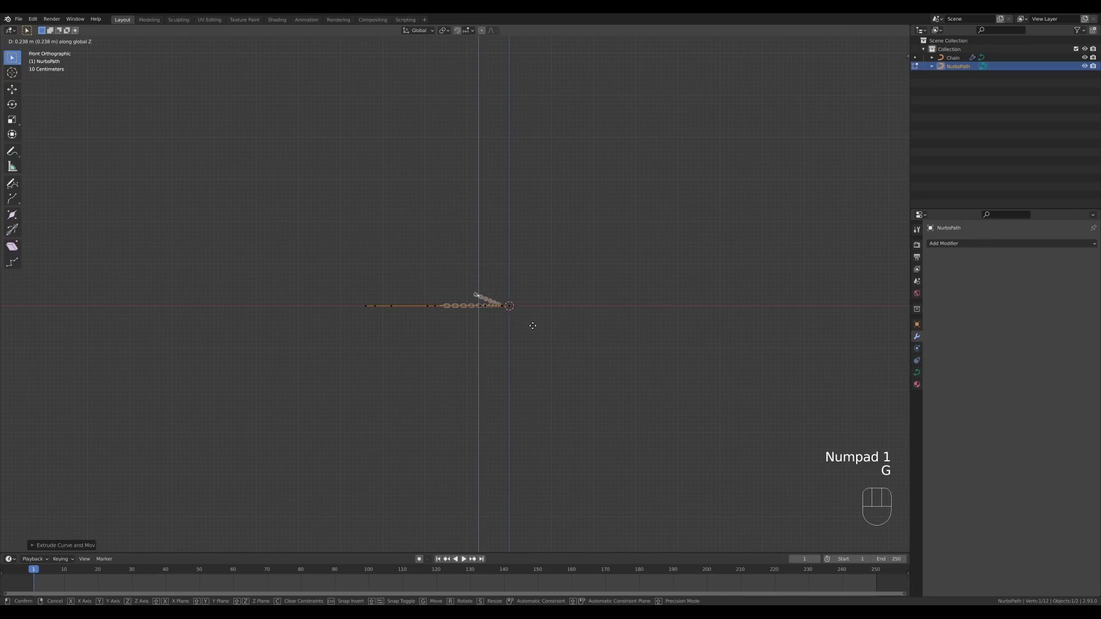
{"action": "left_click", "coordinate": [532, 326]}
{"action": "key", "text": "KP_7"}
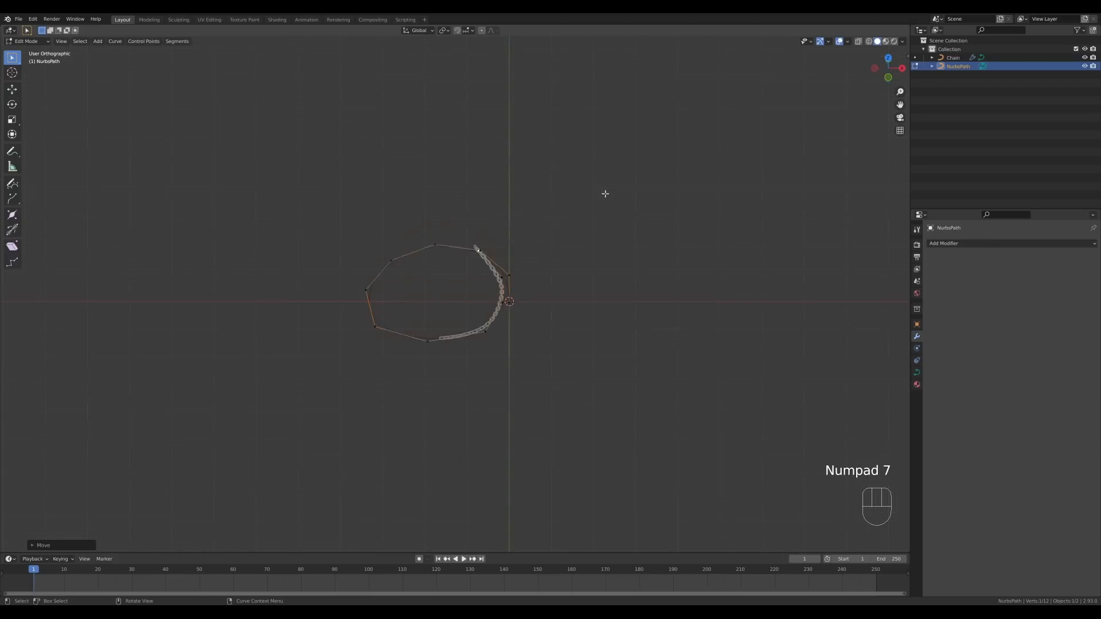
{"action": "key", "text": "e"}
{"action": "key", "text": "e"}
{"action": "key", "text": "e"}
{"action": "key", "text": "ctrl+z"}
{"action": "key", "text": "ctrl+z"}
{"action": "key", "text": "ctrl+z"}
Extrude nine more points from the path's end to form a second counterclockwise loop just inside the first one
{"action": "key", "text": "e"}
{"action": "left_click", "coordinate": [432, 217]}
{"action": "key", "text": "e"}
{"action": "left_click", "coordinate": [394, 240]}
{"action": "key", "text": "e"}
{"action": "left_click", "coordinate": [366, 283]}
{"action": "key", "text": "e"}
{"action": "left_click", "coordinate": [372, 351]}
{"action": "key", "text": "e"}
{"action": "left_click", "coordinate": [428, 381]}
{"action": "key", "text": "e"}
{"action": "left_click", "coordinate": [485, 368]}
{"action": "key", "text": "e"}
{"action": "left_click", "coordinate": [502, 329]}
{"action": "key", "text": "e"}
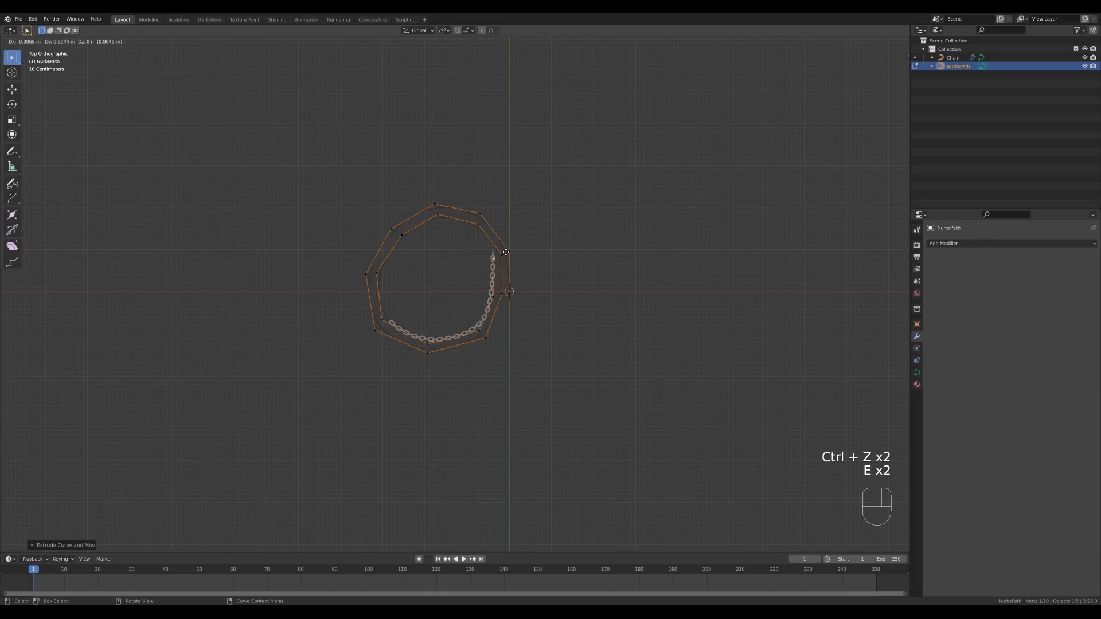
{"action": "left_click", "coordinate": [506, 252]}
{"action": "key", "text": "e"}
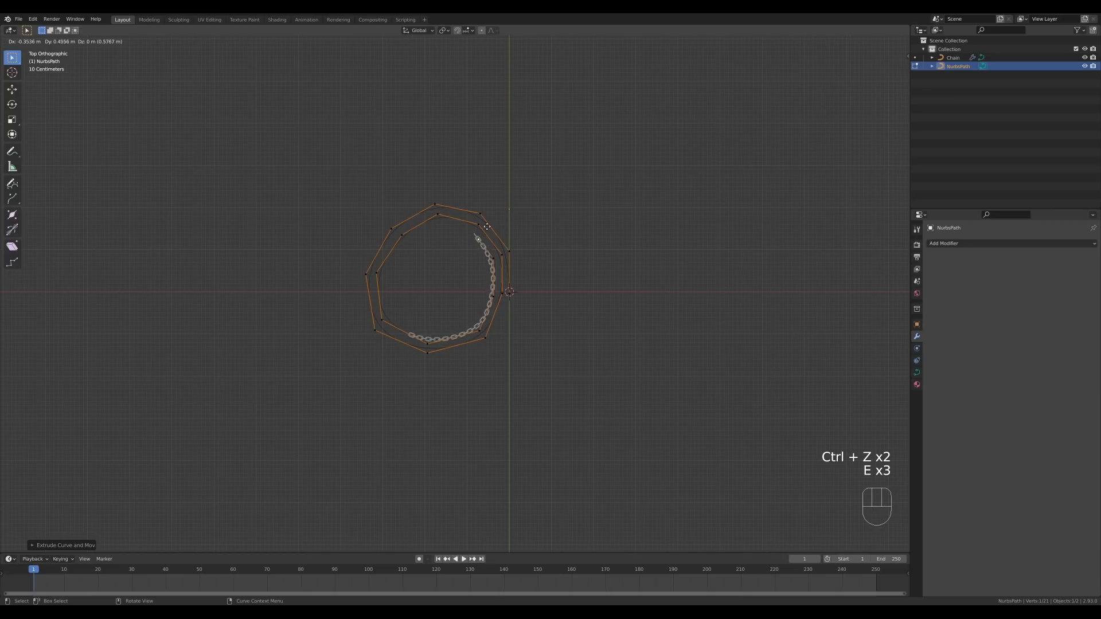
{"action": "left_click", "coordinate": [483, 222]}
Move the end point of the second loop slightly upward in front view
{"action": "key", "text": "KP_1"}
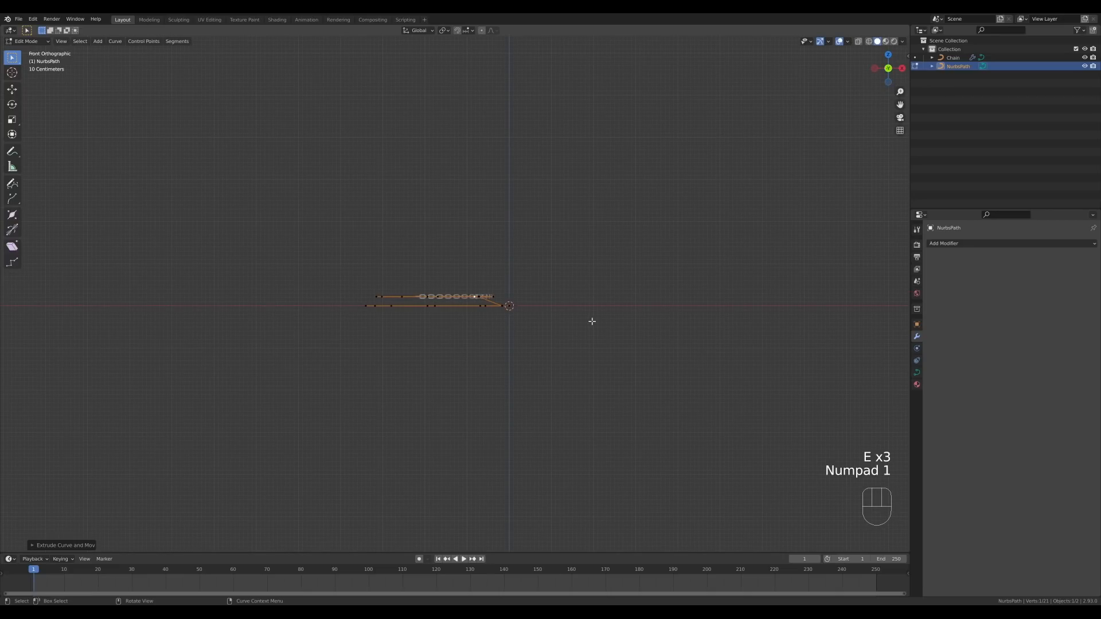
{"action": "key", "text": "g"}
{"action": "left_click", "coordinate": [588, 311]}
Extrude six points from the path's end in top view to form a third, smaller loop inside the other two
{"action": "key", "text": "KP_7"}
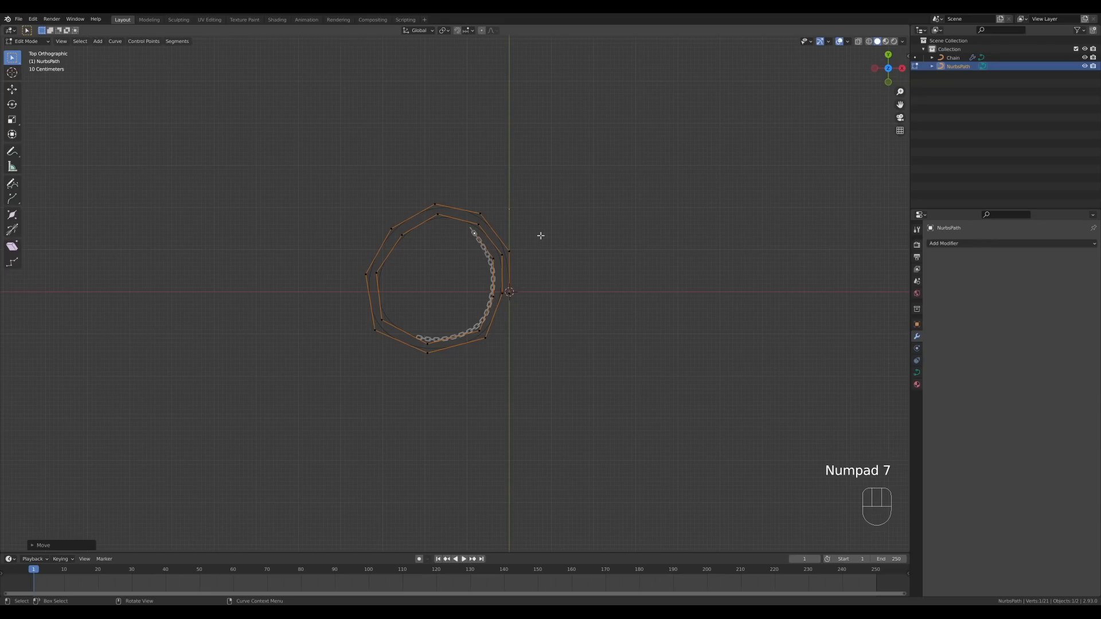
{"action": "key", "text": "e"}
{"action": "left_click", "coordinate": [489, 227]}
{"action": "key", "text": "e"}
{"action": "left_click", "coordinate": [450, 257]}
{"action": "key", "text": "e"}
{"action": "left_click", "coordinate": [392, 279]}
{"action": "key", "text": "e"}
{"action": "left_click", "coordinate": [455, 325]}
{"action": "key", "text": "e"}
{"action": "left_click", "coordinate": [482, 338]}
{"action": "key", "text": "e"}
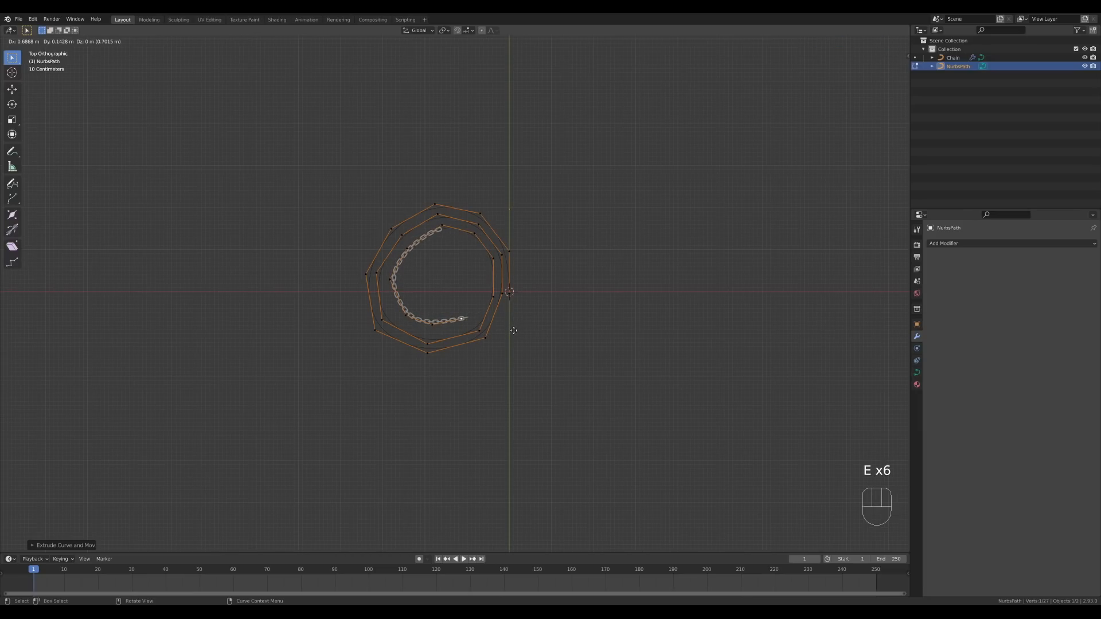
{"action": "left_click", "coordinate": [513, 329]}
Extrude seven points from the path's end across the coil toward positive X and around clockwise into a large open loop
{"action": "key", "text": "e"}
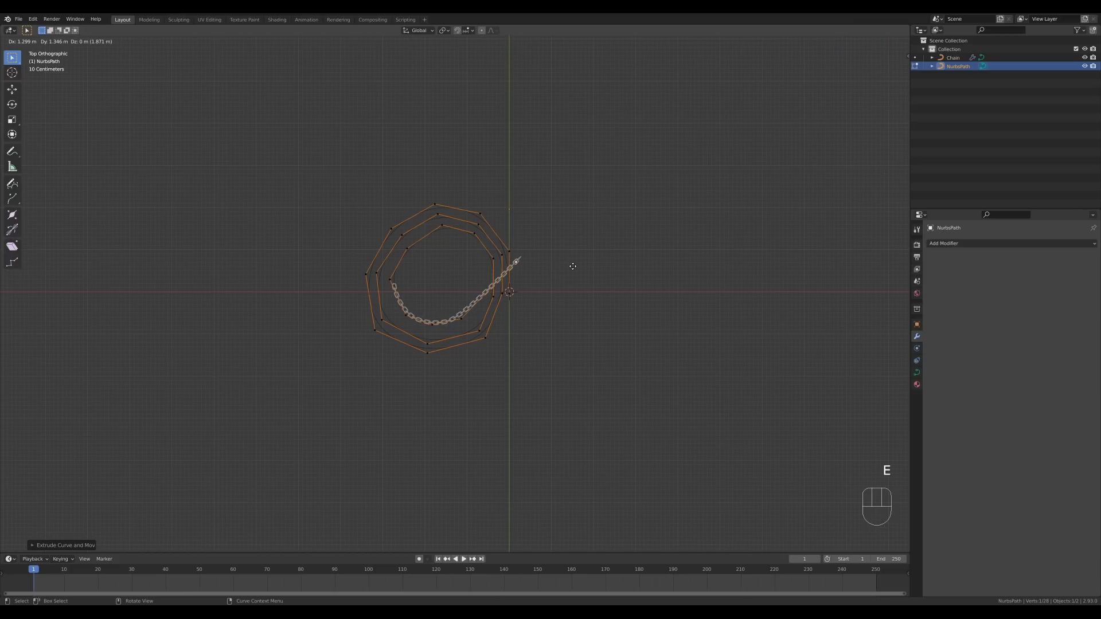
{"action": "left_click", "coordinate": [571, 269]}
{"action": "key", "text": "e"}
{"action": "left_click", "coordinate": [664, 200]}
{"action": "key", "text": "e"}
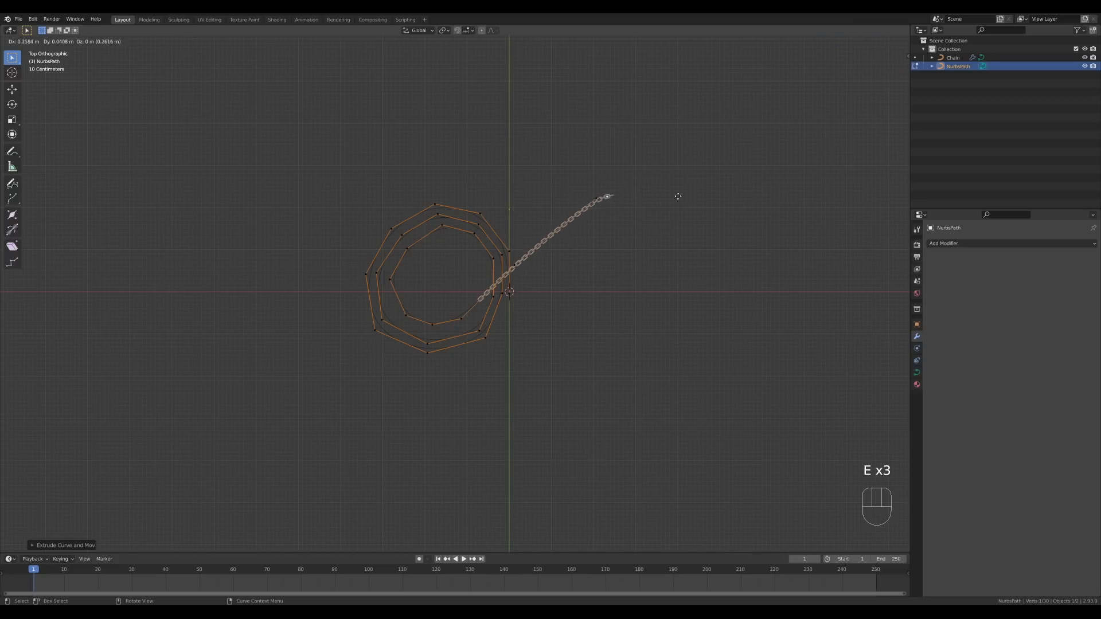
{"action": "left_click", "coordinate": [754, 214]}
{"action": "key", "text": "e"}
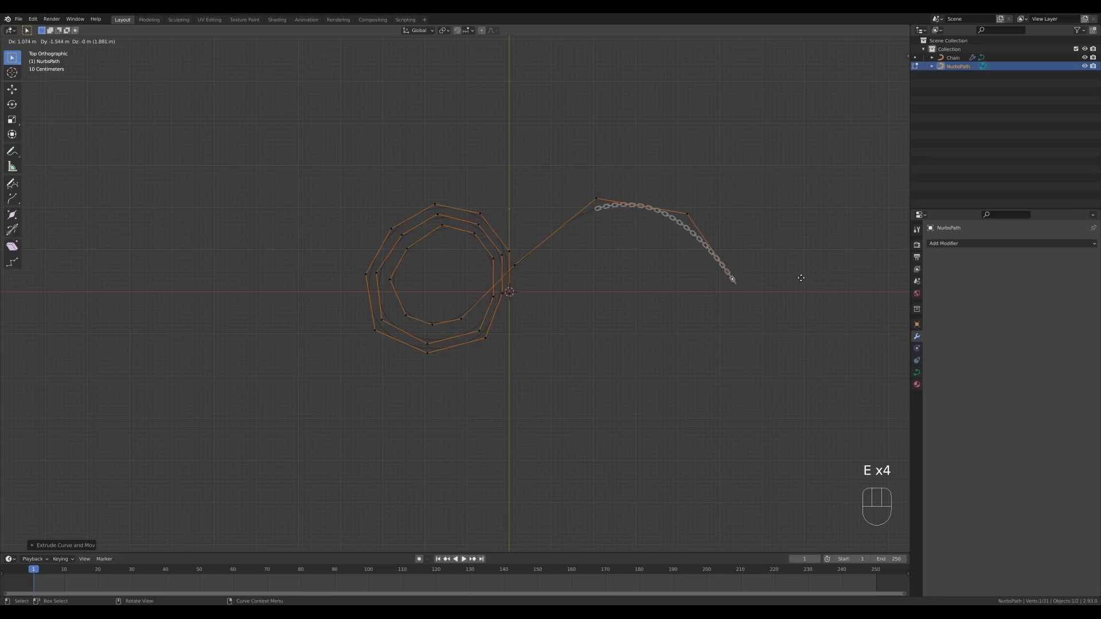
{"action": "left_click", "coordinate": [789, 269]}
{"action": "key", "text": "e"}
{"action": "left_click", "coordinate": [765, 338]}
{"action": "key", "text": "e"}
{"action": "left_click", "coordinate": [686, 376]}
{"action": "key", "text": "e"}
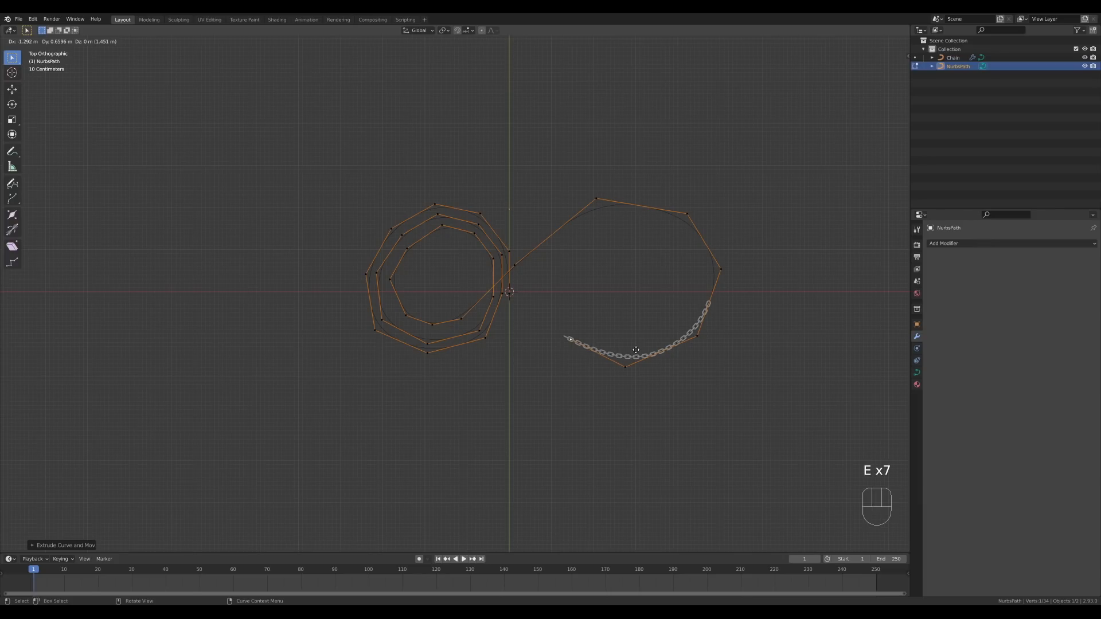
{"action": "left_click", "coordinate": [640, 352]}
Raise the end point of the large open loop so the end of the chain curves upward
{"action": "middle_click_drag", "start_coordinate": [658, 415], "coordinate": [652, 371]}
{"action": "key", "text": "g"}
{"action": "left_click", "coordinate": [652, 317]}
{"action": "mouse_move", "coordinate": [652, 318]}
{"action": "middle_mouse_down"}
{"action": "mouse_move", "coordinate": [676, 303]}
{"action": "mouse_move", "coordinate": [659, 328]}
{"action": "middle_mouse_up"}
Place the 3D cursor inside the large open loop in top view, then add a mesh plane there and resize it
{"action": "key", "text": "KP_7"}
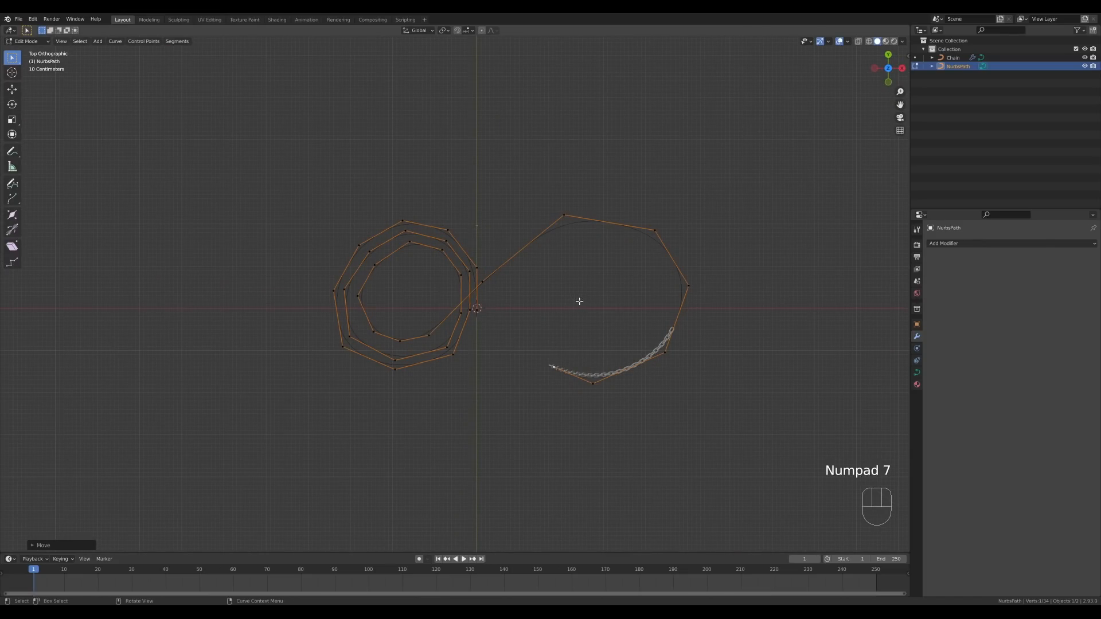
{"action": "key", "text": "Tab"}
{"action": "key", "text": "shift"}
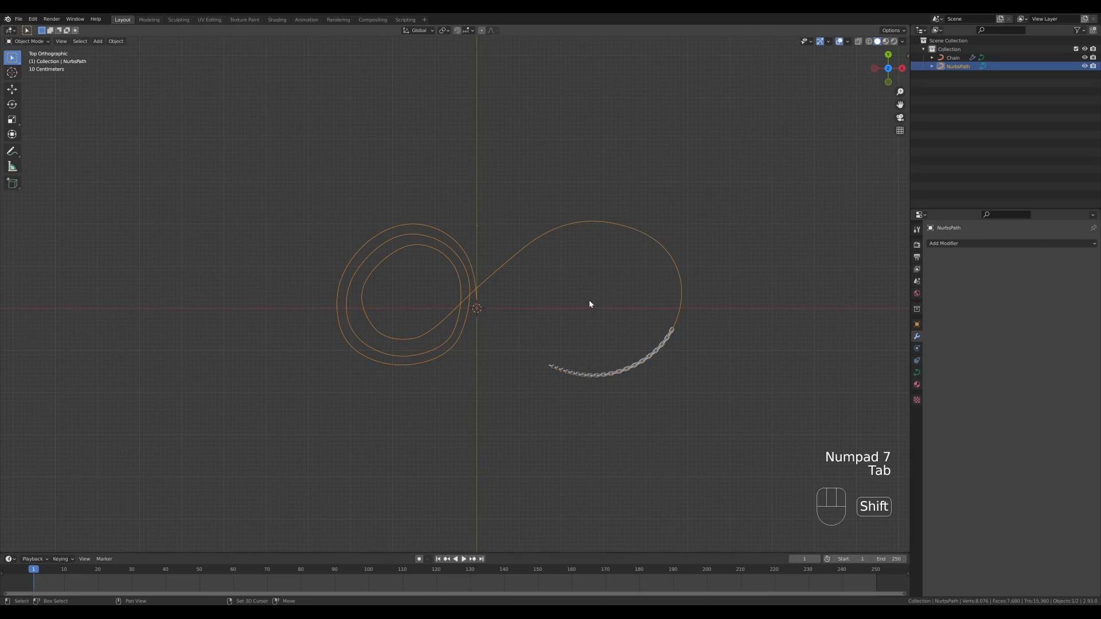
{"action": "key", "text": "shift+a"}
{"action": "mouse_move", "coordinate": [690, 288]}
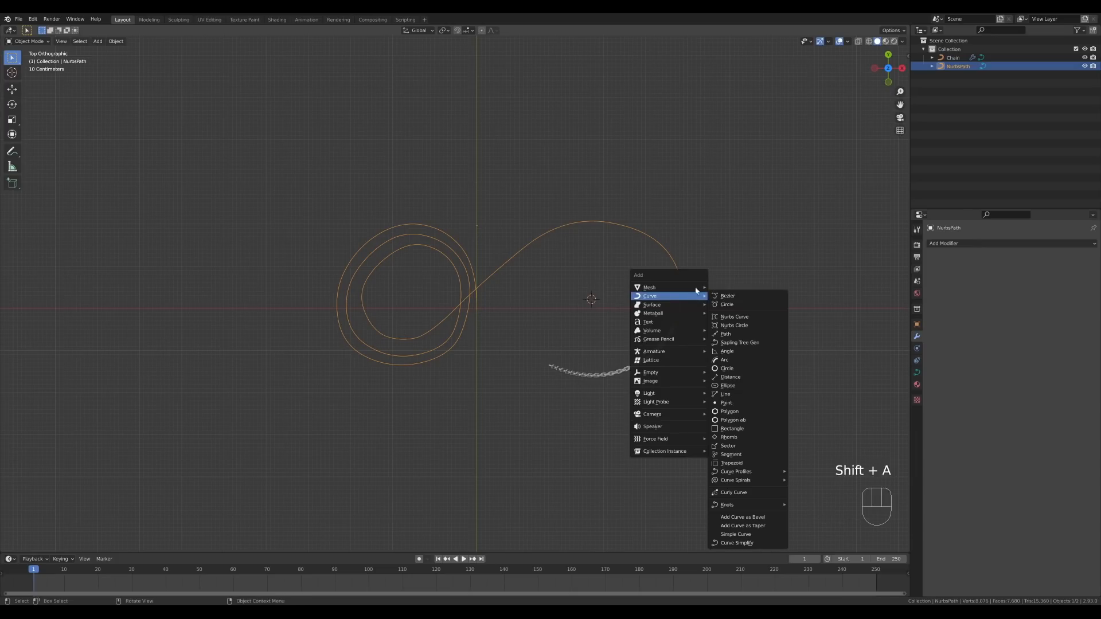
{"action": "left_click", "coordinate": [729, 288]}
{"action": "key", "text": "Tab"}
{"action": "key", "text": "s"}
{"action": "left_click", "coordinate": [748, 347]}
Extrude the plane upward into a tall block and scale its top face by about 1.39 so the block flares
{"action": "middle_click_drag", "start_coordinate": [748, 347], "coordinate": [629, 319]}
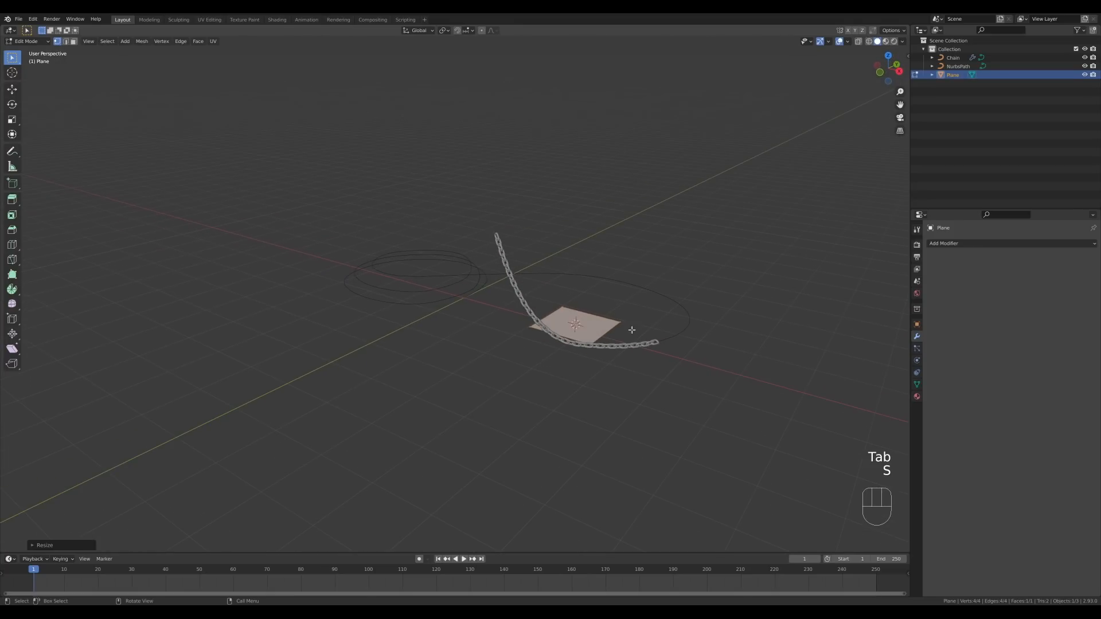
{"action": "key", "text": "e"}
{"action": "left_click", "coordinate": [652, 296]}
{"action": "key", "text": "s"}
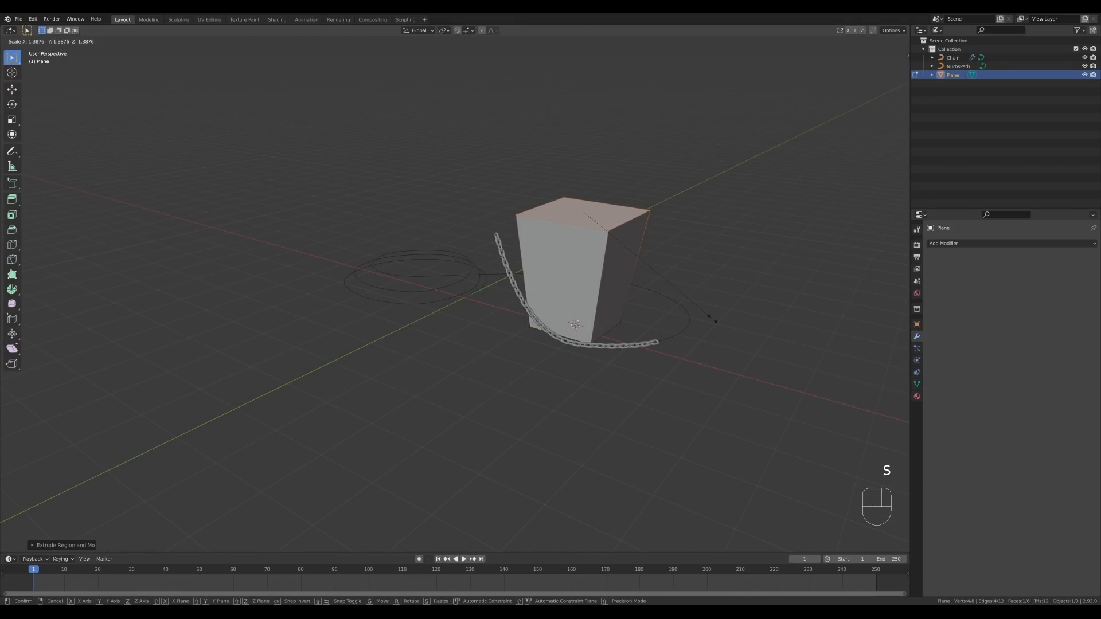
{"action": "left_click", "coordinate": [713, 319]}
{"action": "middle_click_drag", "start_coordinate": [681, 294], "coordinate": [608, 287]}
{"action": "key", "text": "Tab"}
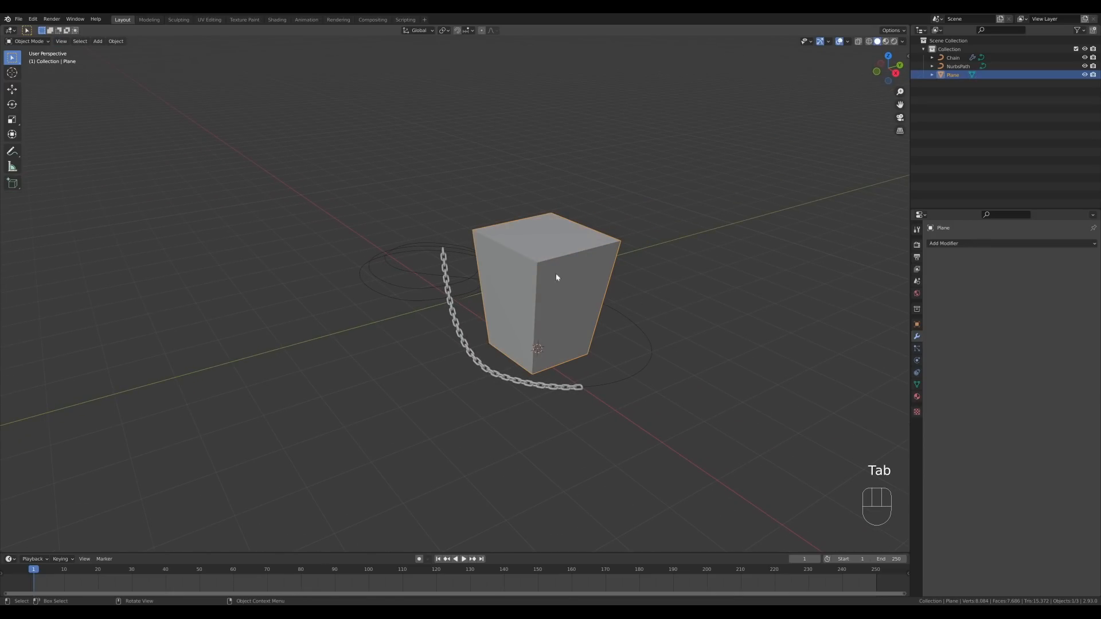
Lower the NURBS path's end point along Z and extrude a new point straight up from it by about 1.3 m
{"action": "left_click", "coordinate": [443, 264]}
{"action": "left_click", "coordinate": [623, 384]}
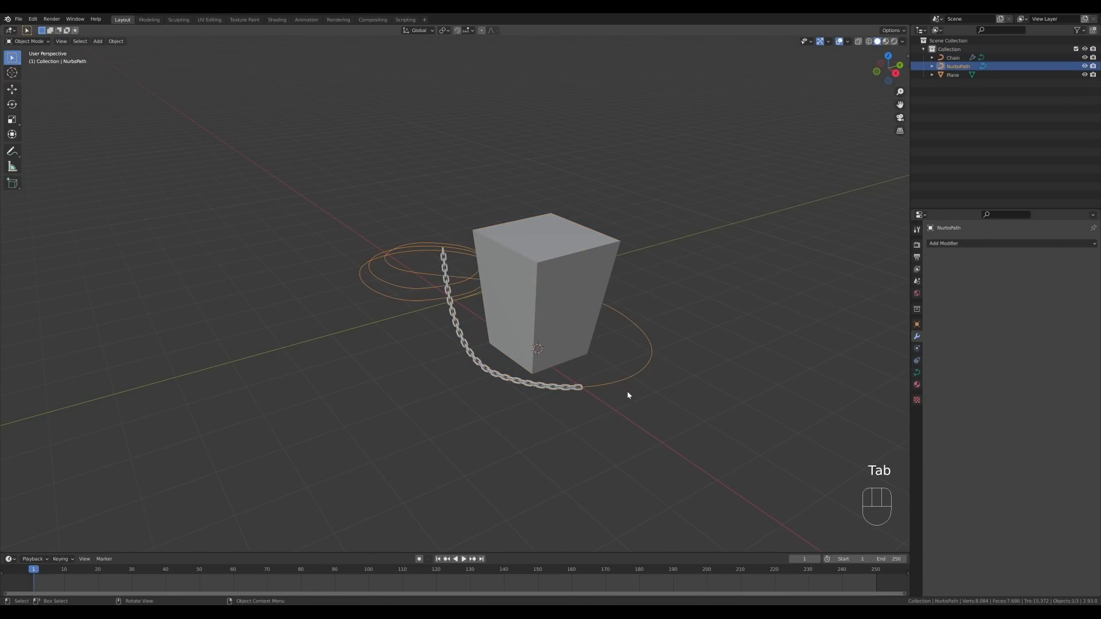
{"action": "key", "text": "Tab"}
{"action": "middle_click_drag", "start_coordinate": [451, 261], "coordinate": [579, 295]}
{"action": "key", "text": "g"}
{"action": "key", "text": "z"}
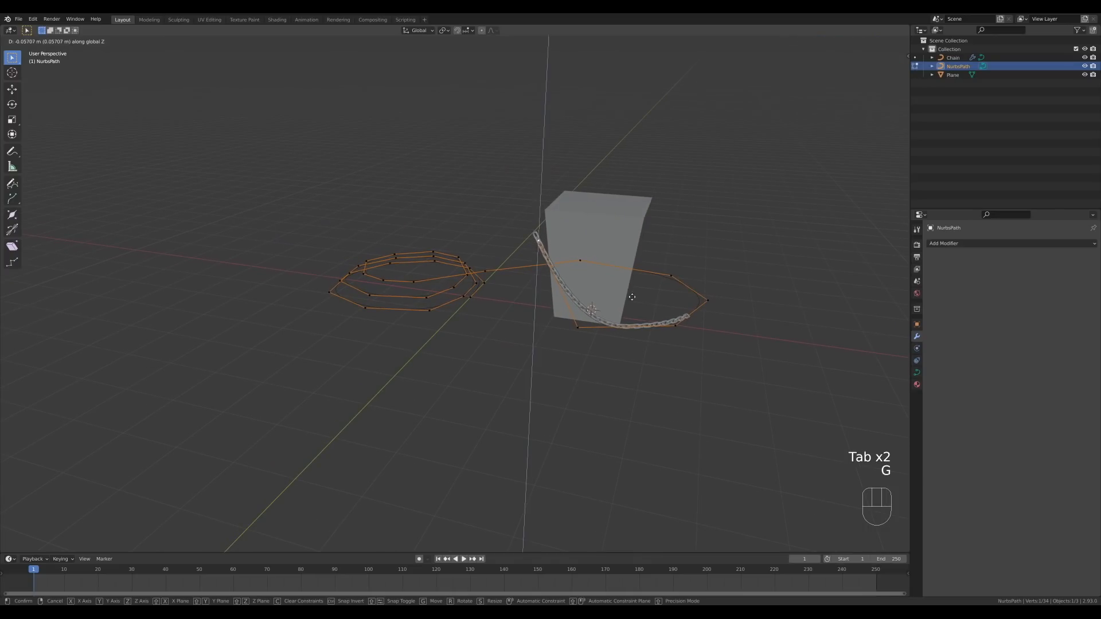
{"action": "left_click", "coordinate": [634, 324]}
{"action": "key", "text": "e"}
{"action": "key", "text": "z"}
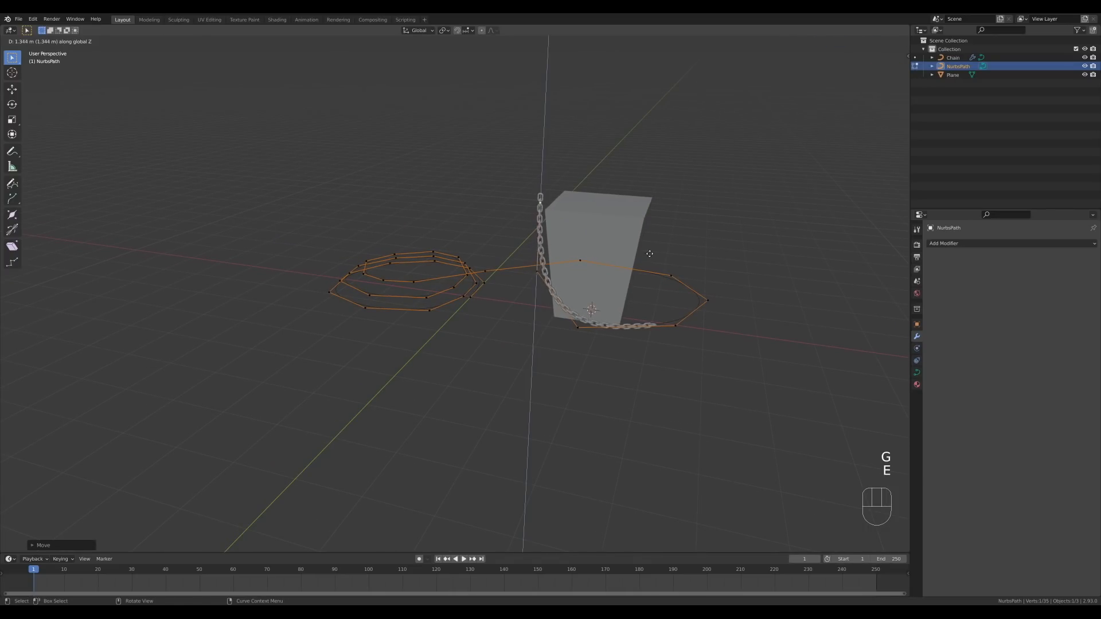
{"action": "left_click", "coordinate": [653, 261]}
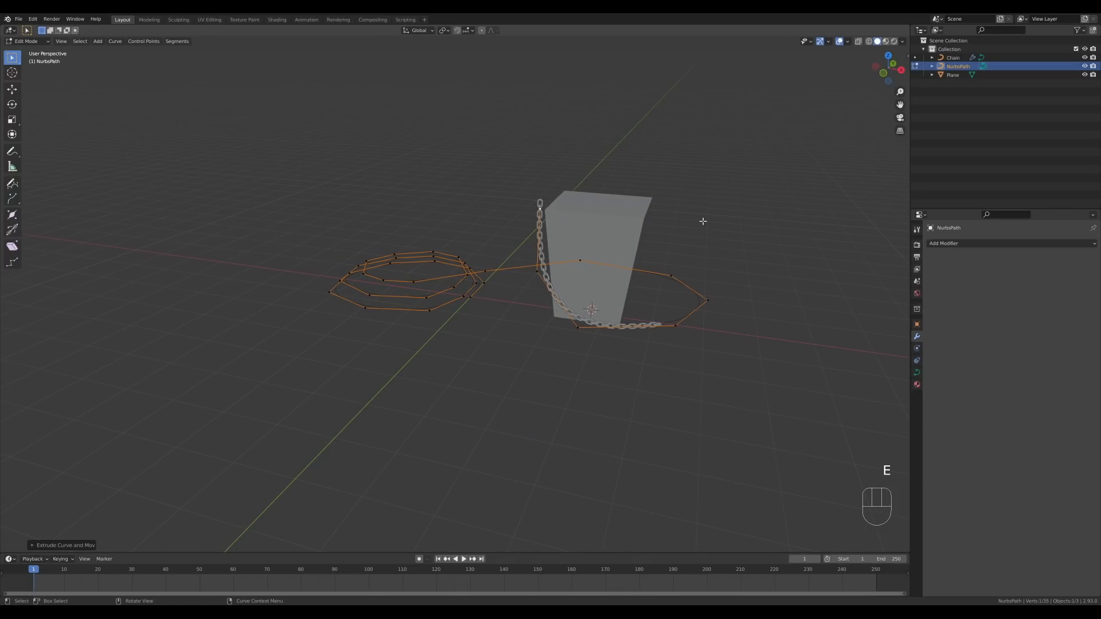
{"action": "key", "text": "KP_7"}
{"action": "key", "text": "e"}
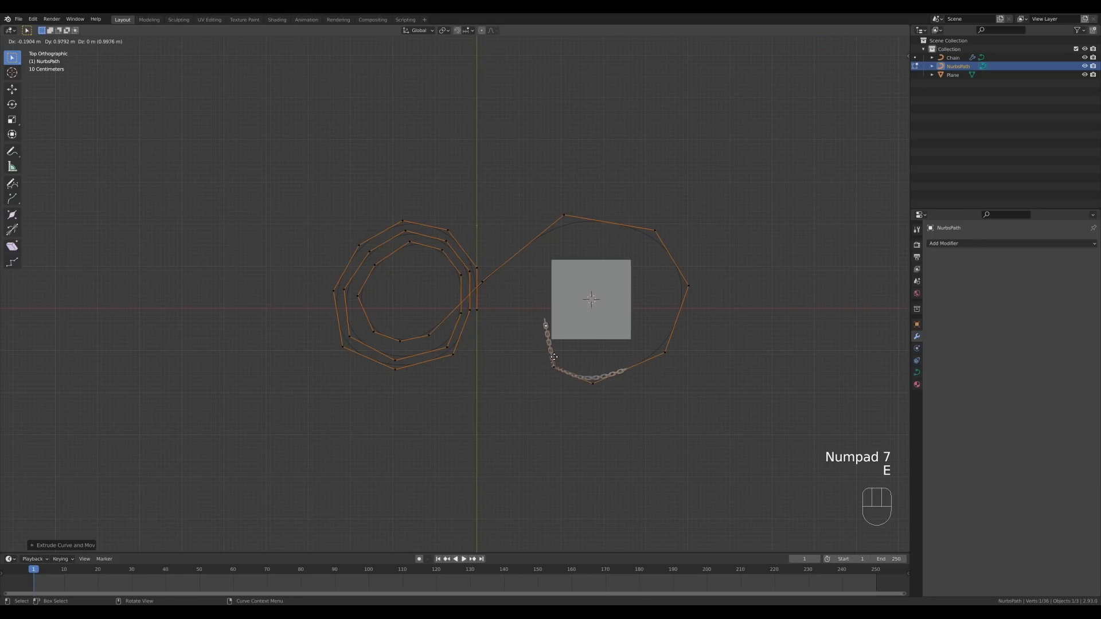
{"action": "left_click", "coordinate": [543, 363]}
{"action": "middle_click_drag", "start_coordinate": [545, 361], "coordinate": [642, 350]}
{"action": "key", "text": "ctrl+z"}
Extrude five points from the path's end to arch the chain over the block's top edge and straight down along Z
{"action": "key", "text": "KP_3"}
{"action": "middle_click_drag", "start_coordinate": [560, 328], "coordinate": [541, 214]}
{"action": "key", "text": "e"}
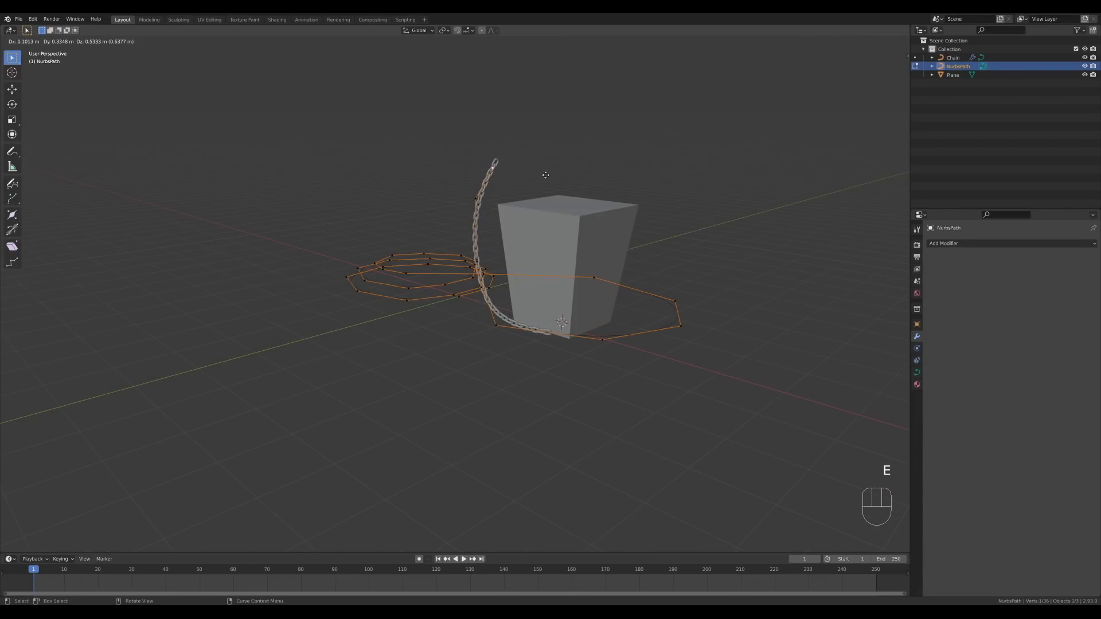
{"action": "left_click", "coordinate": [547, 174]}
{"action": "key", "text": "e"}
{"action": "left_click", "coordinate": [582, 163]}
{"action": "key", "text": "e"}
{"action": "left_click", "coordinate": [614, 173]}
{"action": "key", "text": "e"}
{"action": "left_click", "coordinate": [626, 204]}
{"action": "key", "text": "e"}
{"action": "key", "text": "z"}
{"action": "left_click", "coordinate": [626, 252]}
{"action": "middle_click_drag", "start_coordinate": [626, 253], "coordinate": [630, 276]}
Move the three control points at the far side of the arch horizontally by about 0.37 m, keeping their Z height
{"action": "left_click_drag", "start_coordinate": [554, 324], "coordinate": [622, 394]}
{"action": "key", "text": "g"}
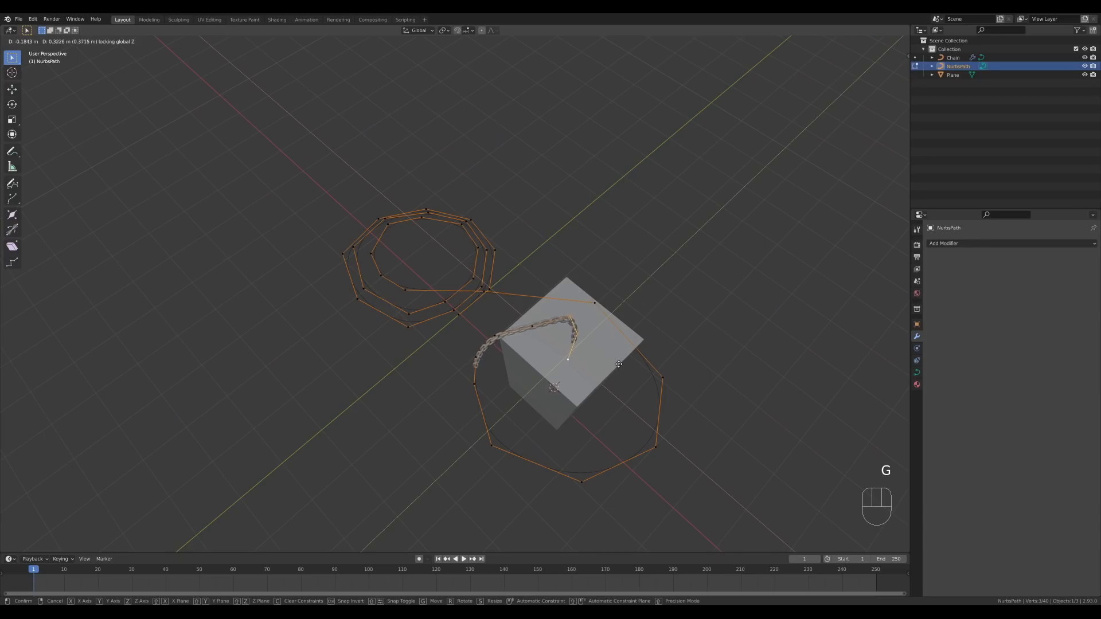
{"action": "left_click", "coordinate": [619, 367]}
Reposition the control point at the crest of the arch, including a horizontal move, to refine the chain's bend over the block
{"action": "key", "text": "g"}
{"action": "key", "text": "shift+z"}
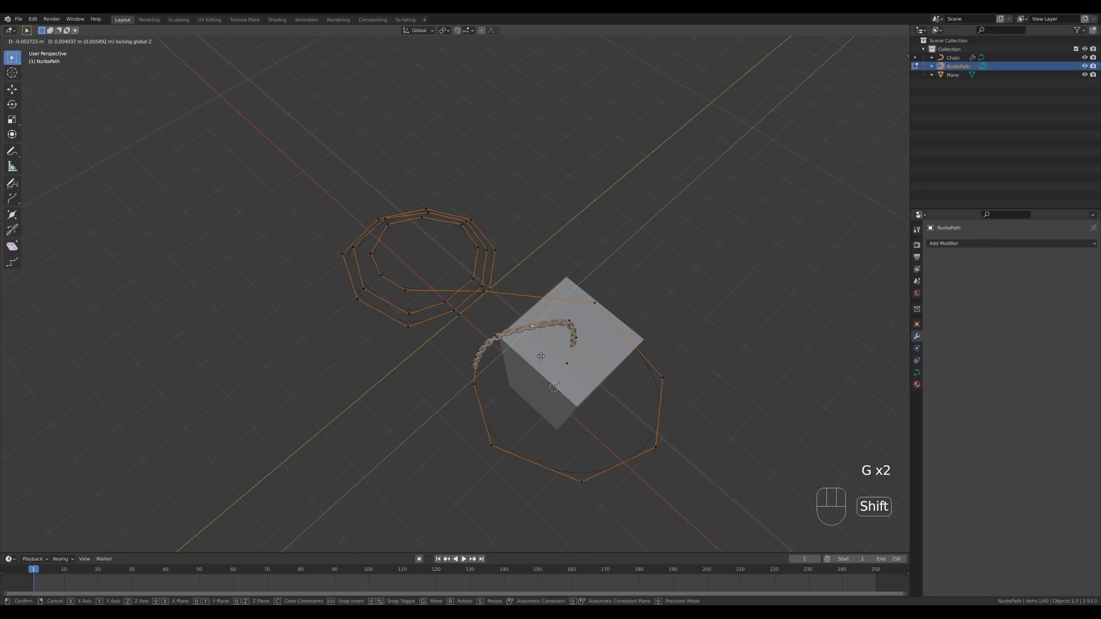
{"action": "left_click", "coordinate": [534, 342]}
{"action": "middle_click_drag", "start_coordinate": [646, 401], "coordinate": [634, 367]}
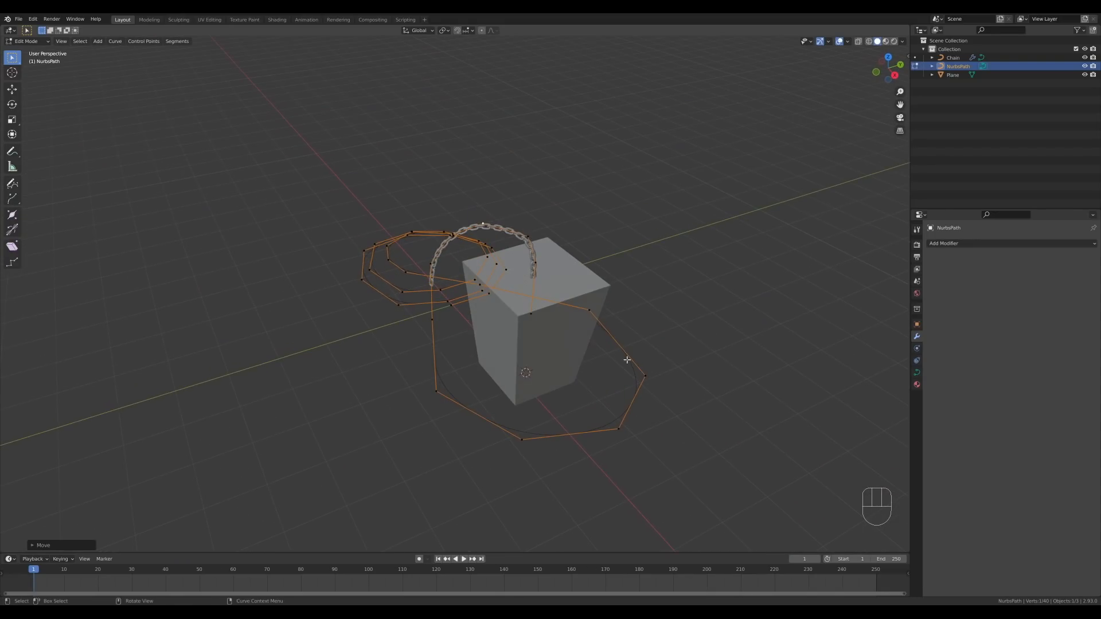
{"action": "key", "text": "g"}
{"action": "left_click", "coordinate": [527, 241]}
Extrude the path's start point at the origin in top view into a long curve sweeping toward negative Y and around to positive X
{"action": "middle_click_drag", "start_coordinate": [527, 241], "coordinate": [529, 307]}
{"action": "left_click", "coordinate": [476, 301]}
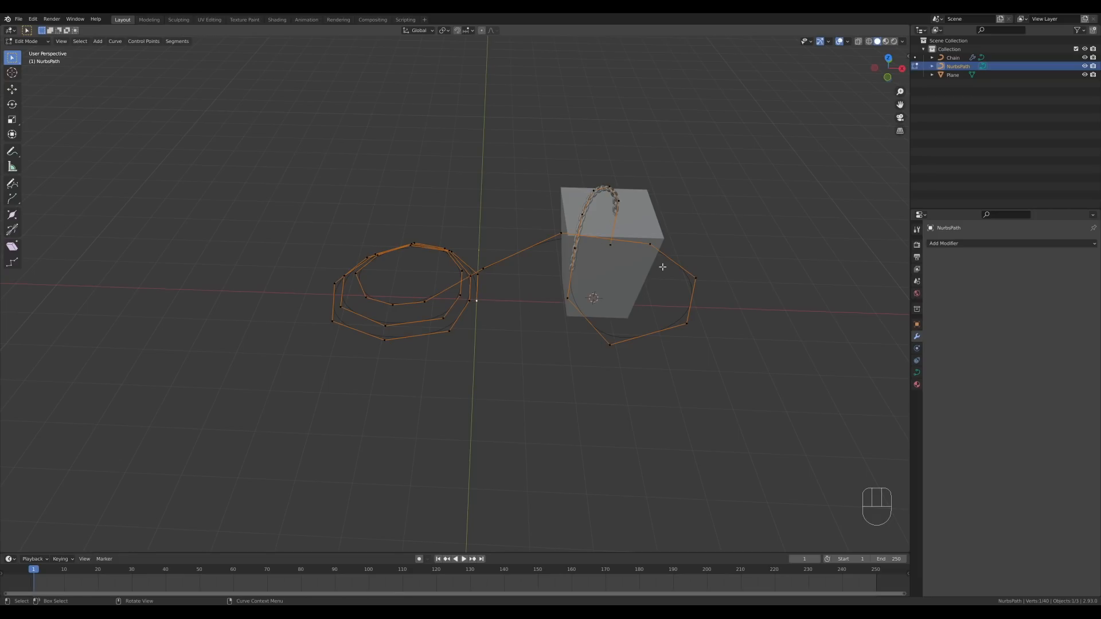
{"action": "key", "text": "KP_7"}
{"action": "key", "text": "e"}
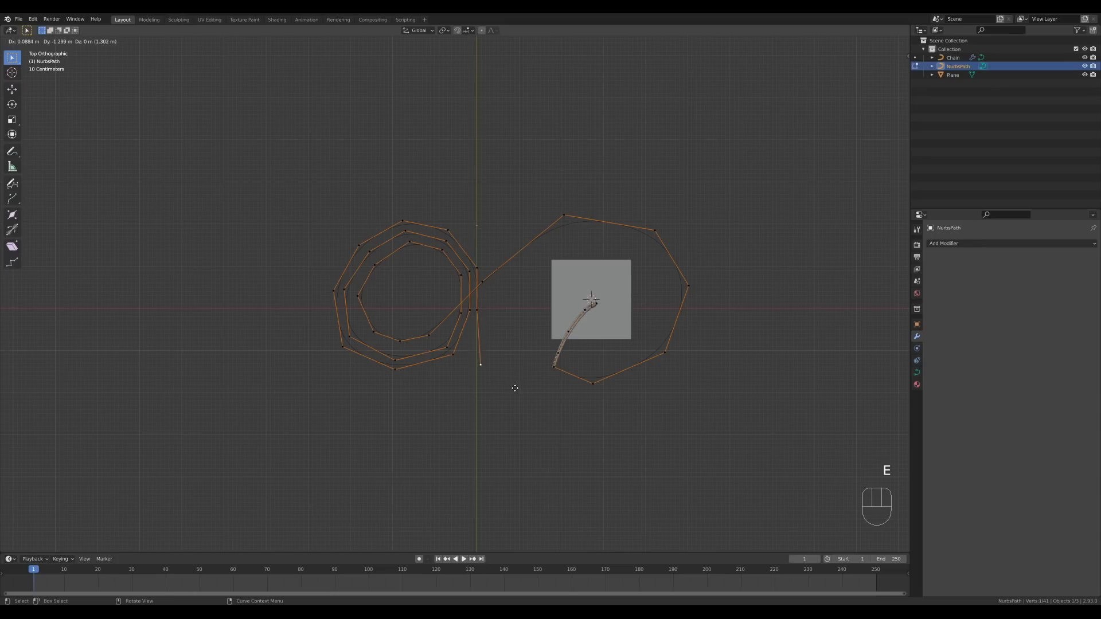
{"action": "left_click", "coordinate": [510, 394]}
{"action": "key", "text": "e"}
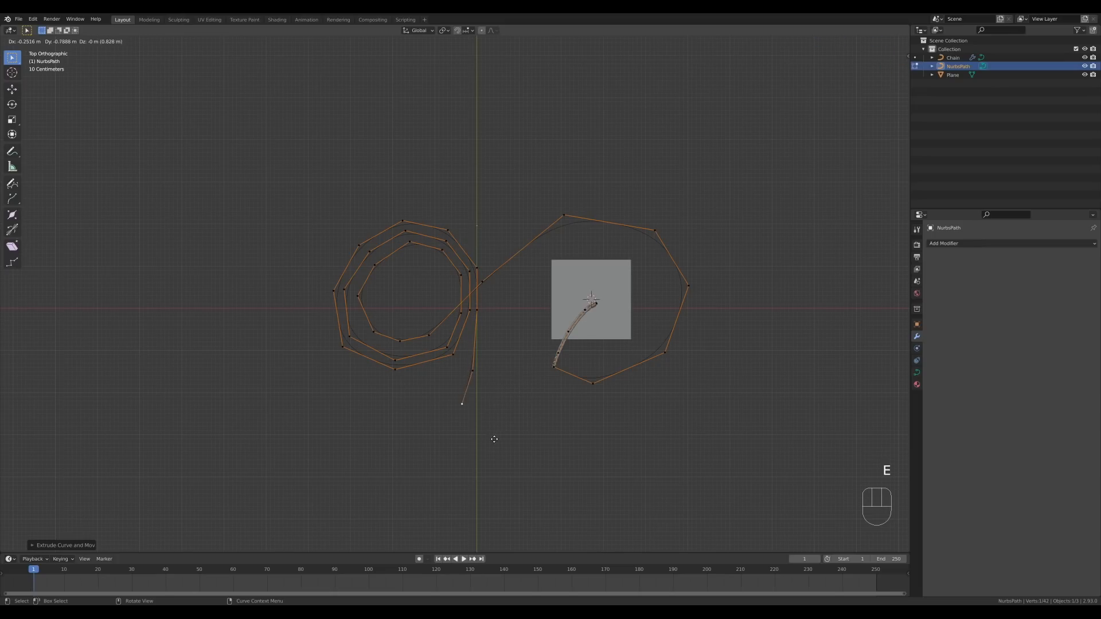
{"action": "left_click", "coordinate": [496, 451]}
{"action": "key", "text": "e"}
{"action": "left_click", "coordinate": [522, 524]}
{"action": "key", "text": "e"}
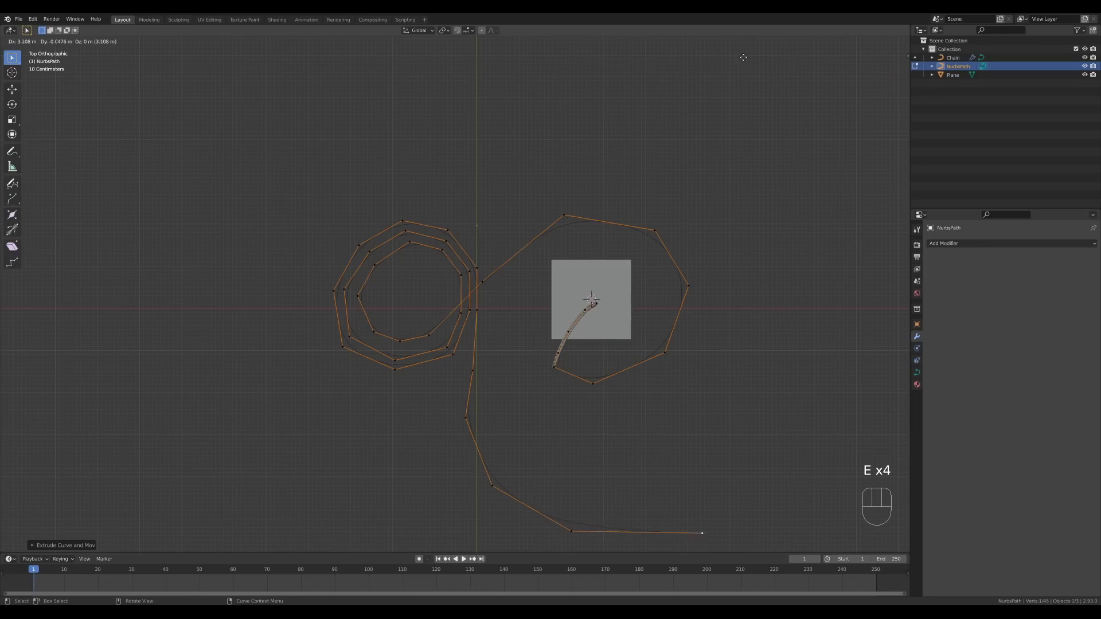
{"action": "left_click", "coordinate": [751, 489]}
{"action": "middle_click_drag", "start_coordinate": [751, 489], "coordinate": [651, 329]}
{"action": "scroll", "coordinate": [644, 386], "scroll_direction": "up", "scroll_amount": 3}
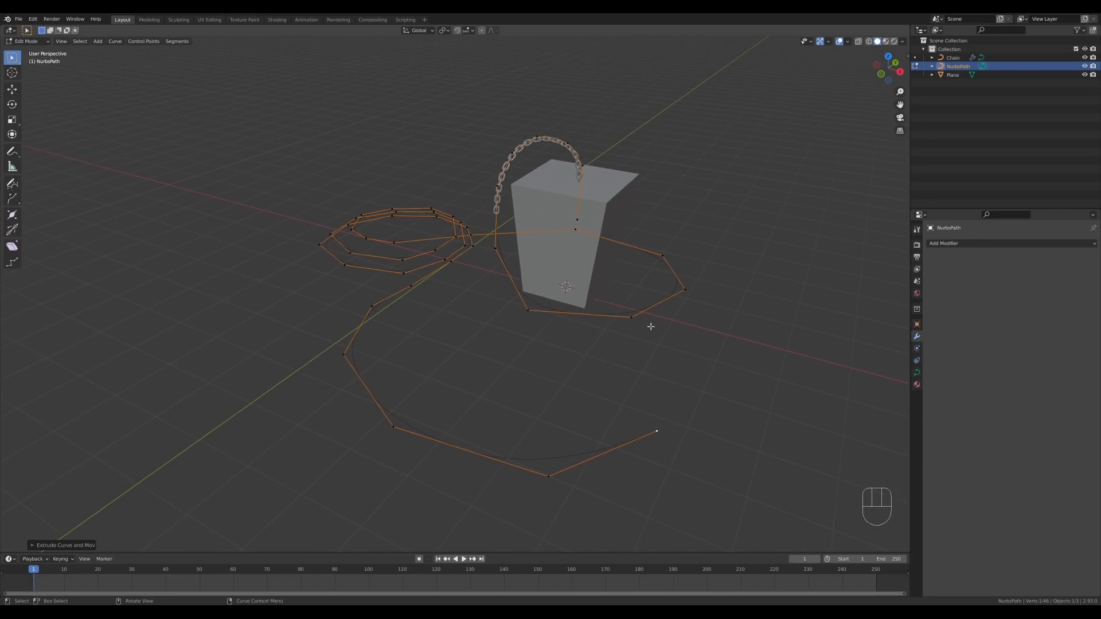
Select the chain in Object Mode, scale it up uniformly for larger links, and reduce its Array count to 13
{"action": "key", "text": "Tab"}
{"action": "left_click", "coordinate": [507, 170]}
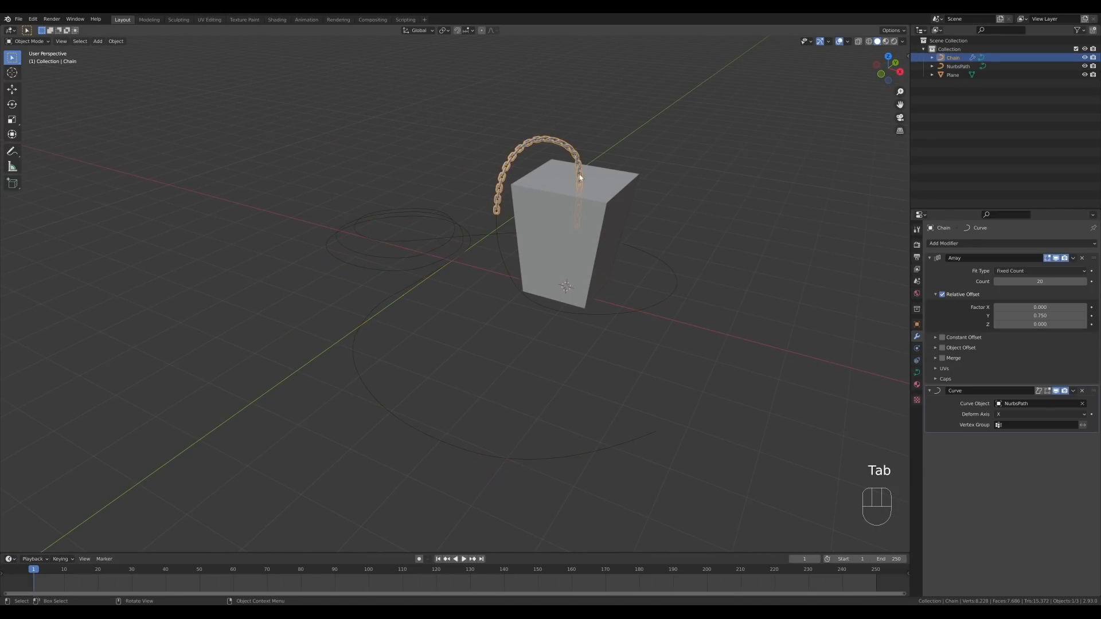
{"action": "key", "text": "s"}
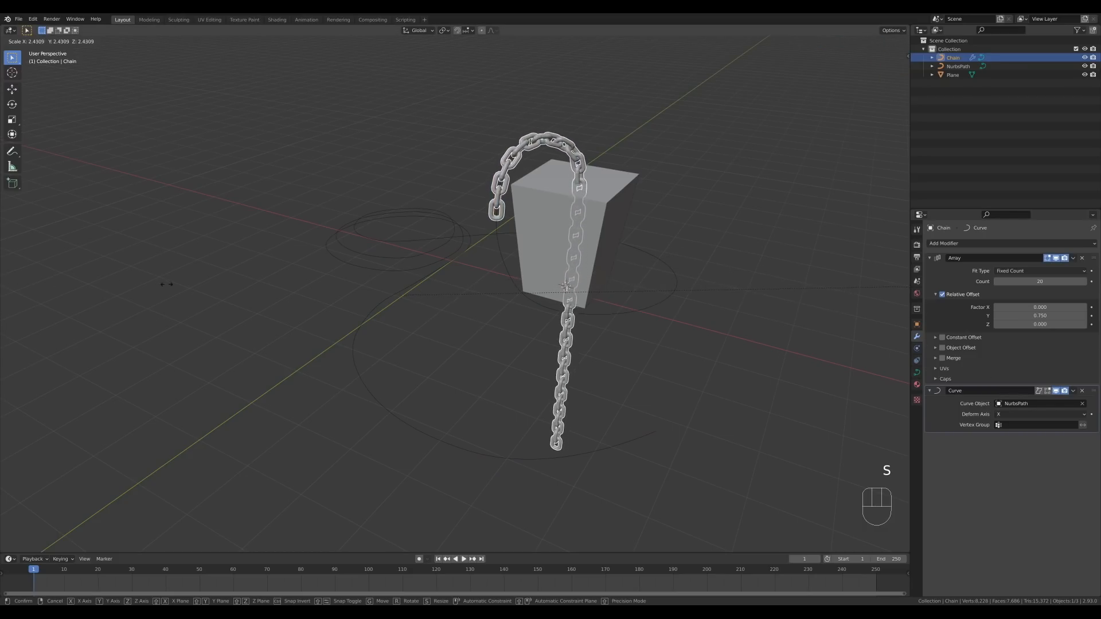
{"action": "left_click", "coordinate": [280, 284]}
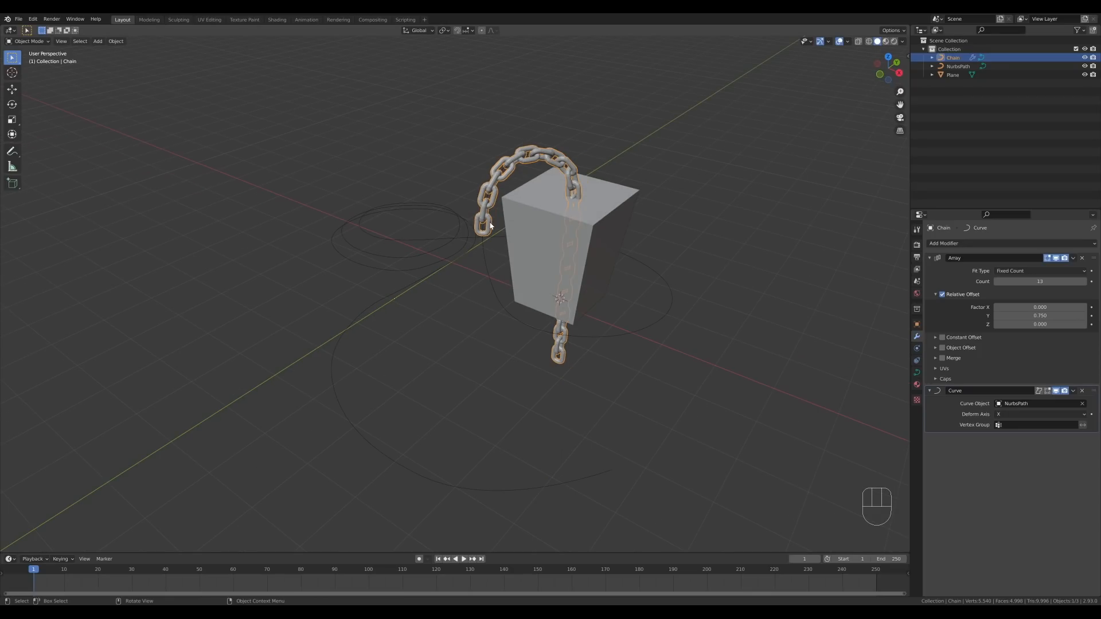
Slide the chain along the global Y axis in two moves, hiding the Curve modifier's viewport effect for the second and restoring it
{"action": "key", "text": "g"}
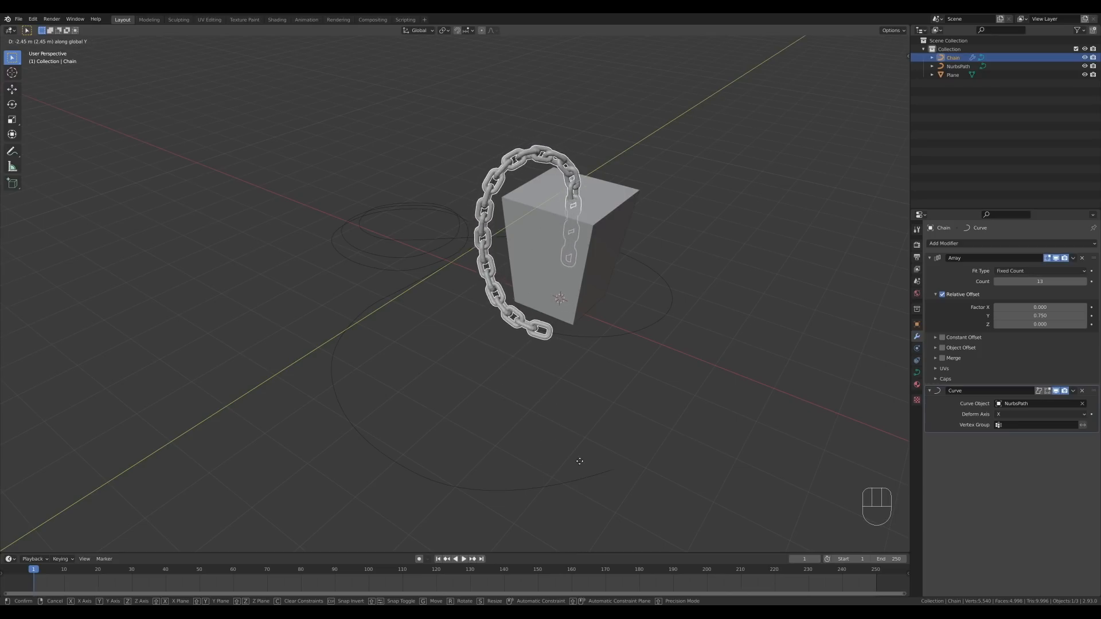
{"action": "left_click", "coordinate": [553, 432]}
{"action": "left_click", "coordinate": [1057, 391]}
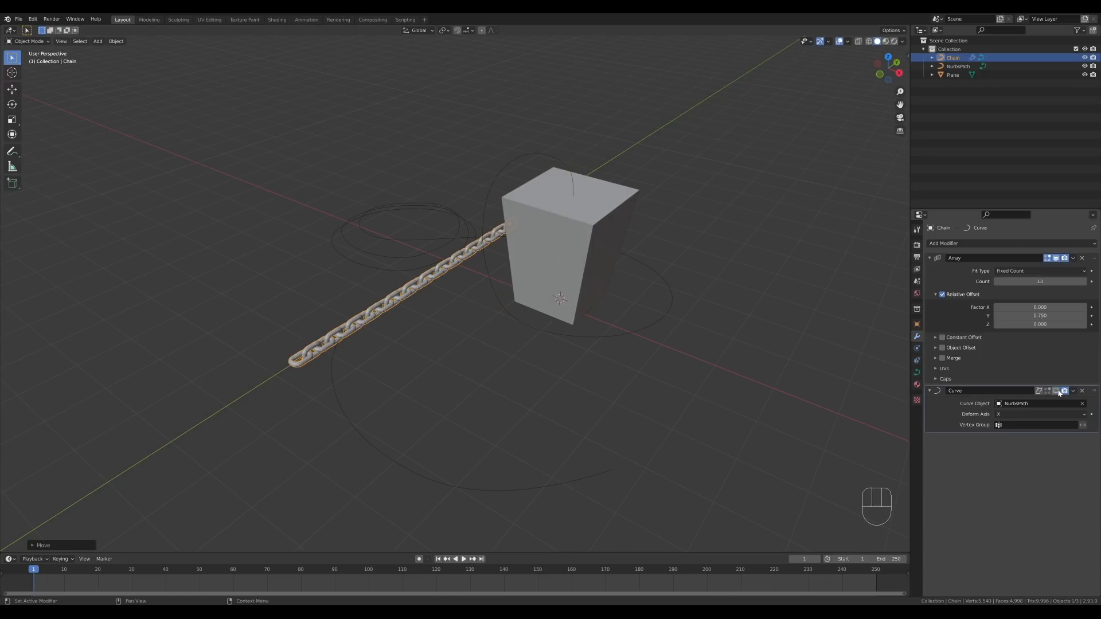
{"action": "key", "text": "g"}
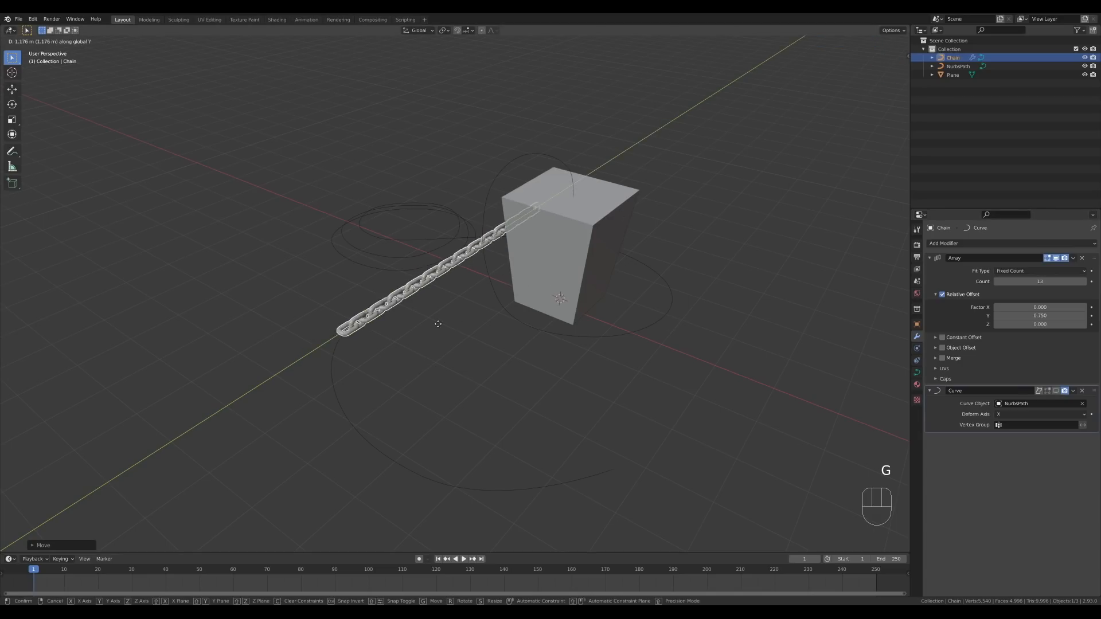
{"action": "left_click", "coordinate": [483, 269]}
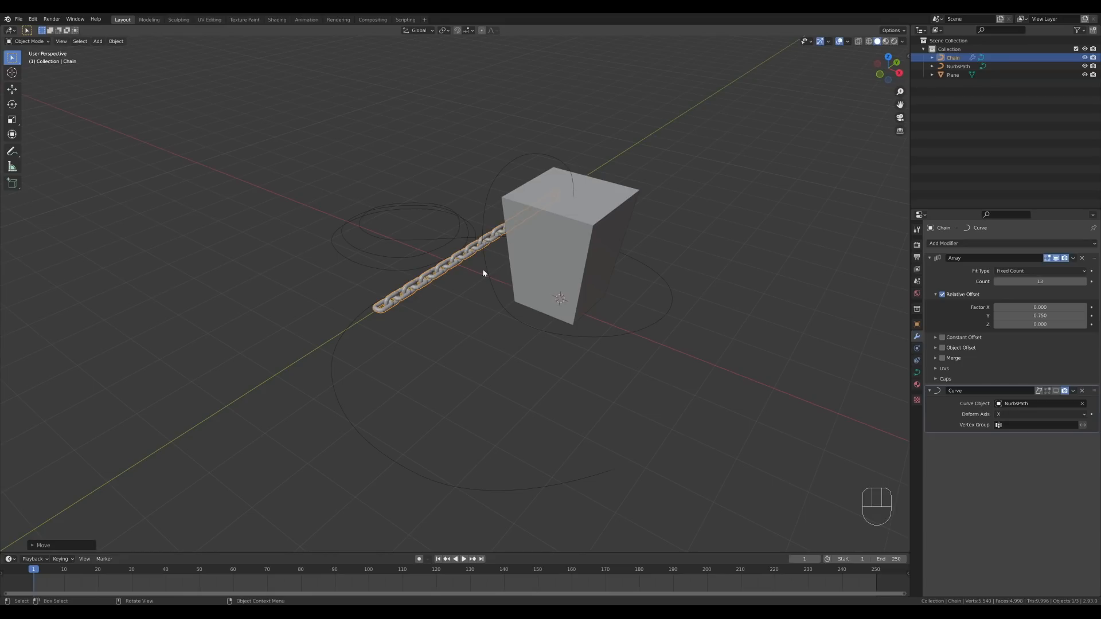
{"action": "left_click", "coordinate": [1058, 393]}
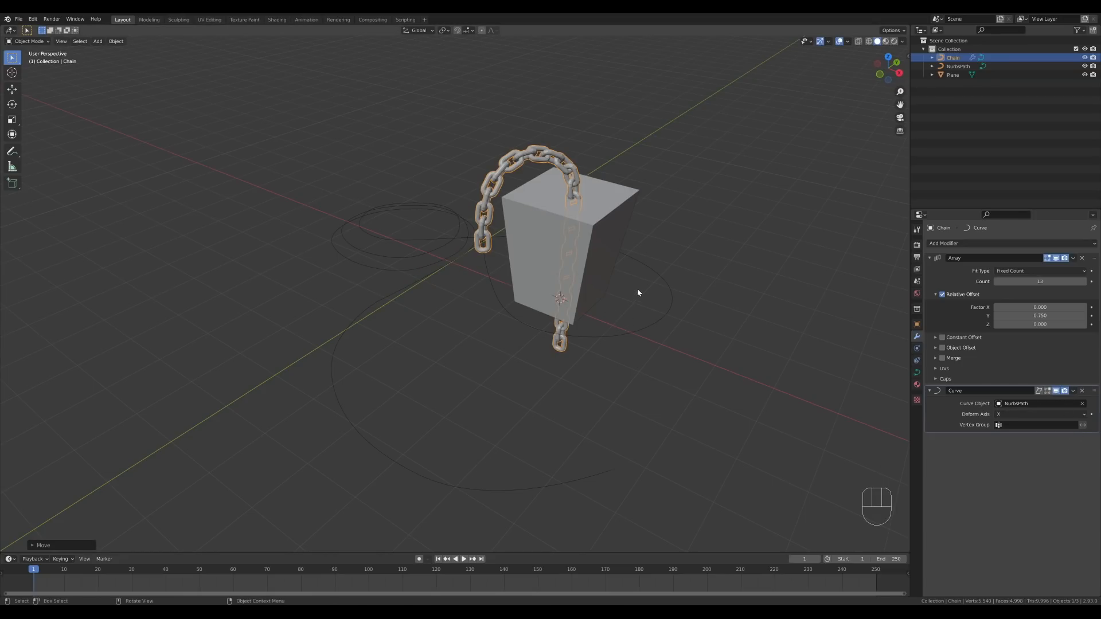
Try moving the chain farther along negative Y, compare it with and without the Curve deformation, and undo the move
{"action": "key", "text": "g"}
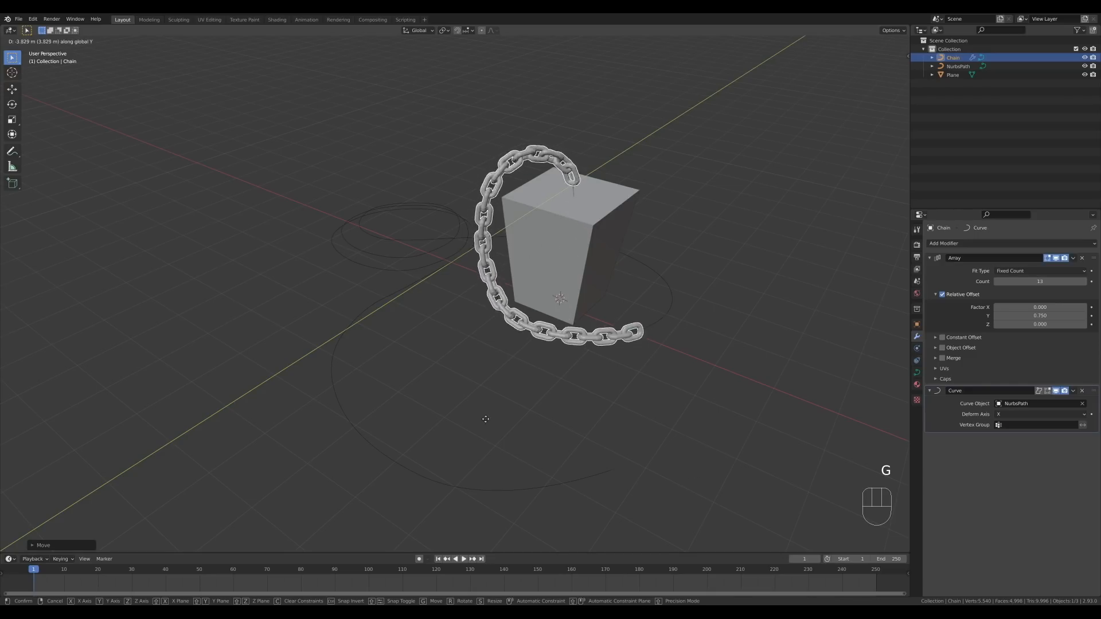
{"action": "left_click", "coordinate": [504, 299]}
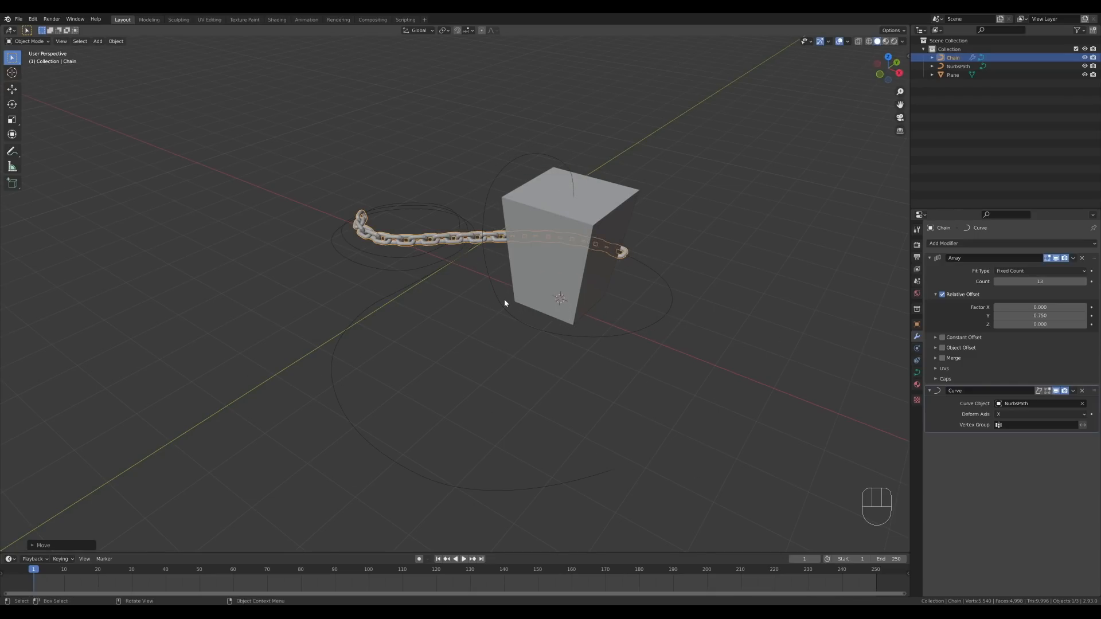
{"action": "left_click", "coordinate": [1056, 391]}
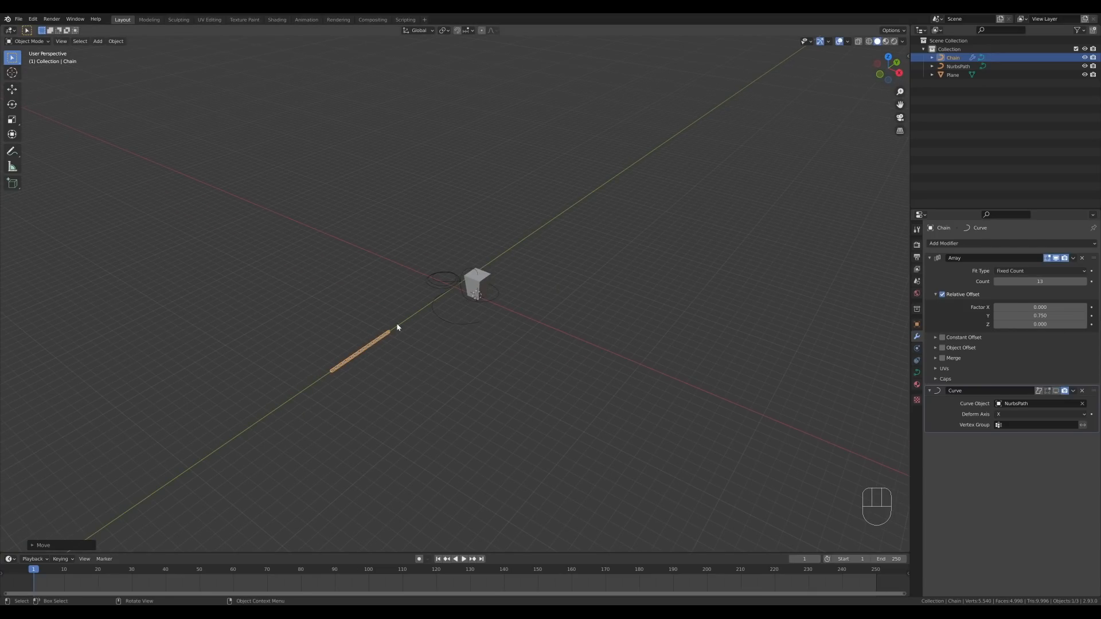
{"action": "scroll", "coordinate": [322, 367], "scroll_direction": "up", "scroll_amount": 6}
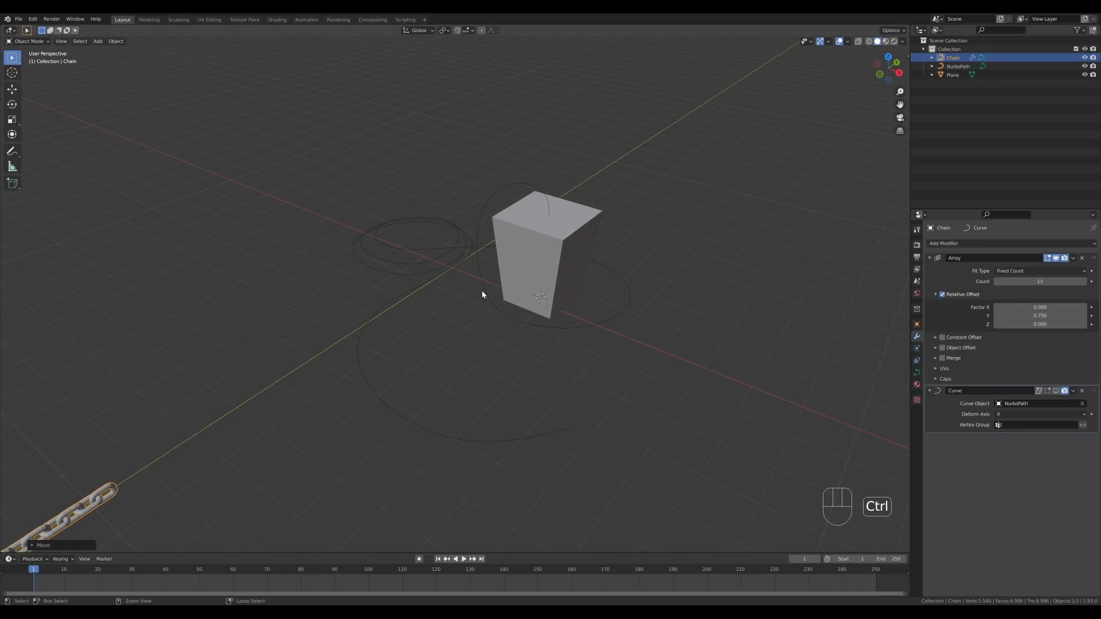
{"action": "key", "text": "ctrl+shift+z"}
{"action": "scroll", "coordinate": [577, 309], "scroll_direction": "down", "scroll_amount": 2}
{"action": "scroll", "coordinate": [577, 308], "scroll_direction": "up", "scroll_amount": 2}
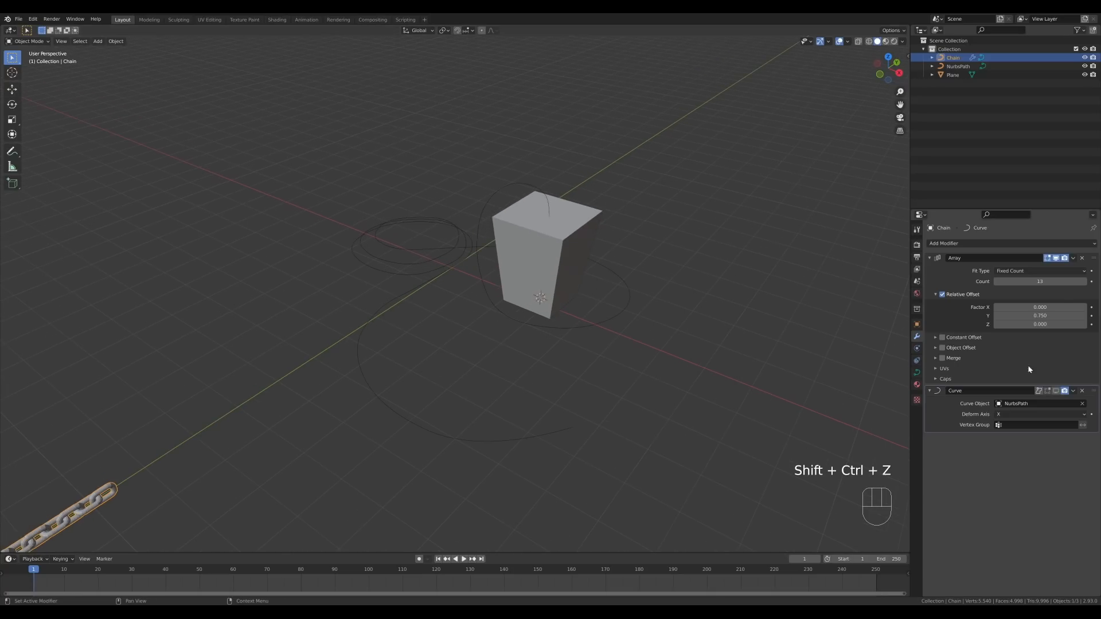
{"action": "left_click", "coordinate": [1056, 391]}
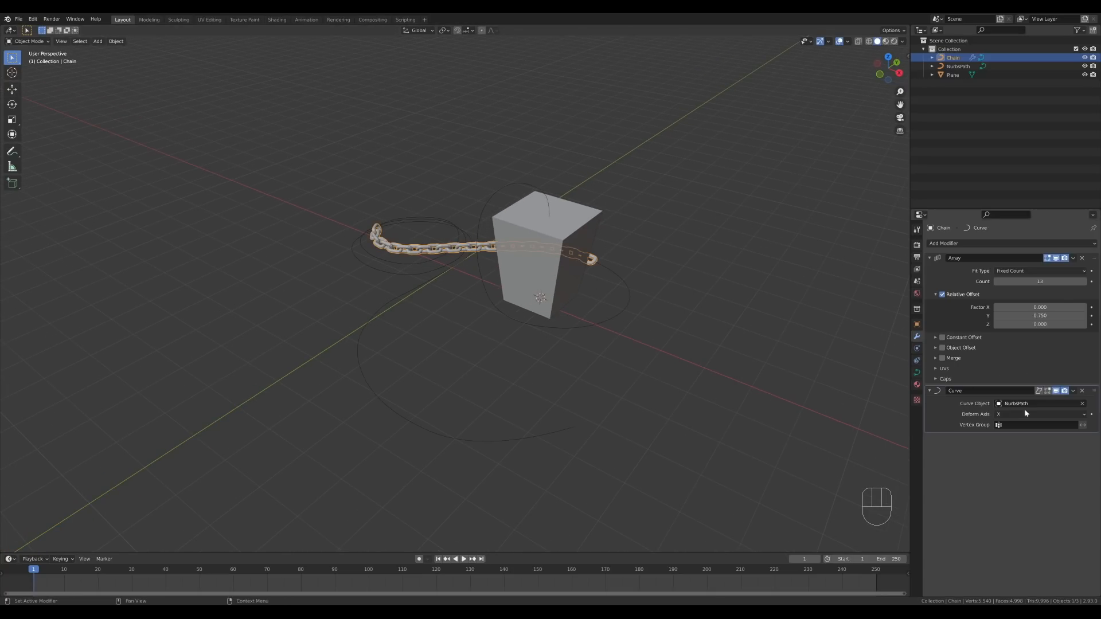
{"action": "key", "text": "ctrl+z"}
{"action": "key", "text": "ctrl+z"}
{"action": "key", "text": "ctrl+z"}
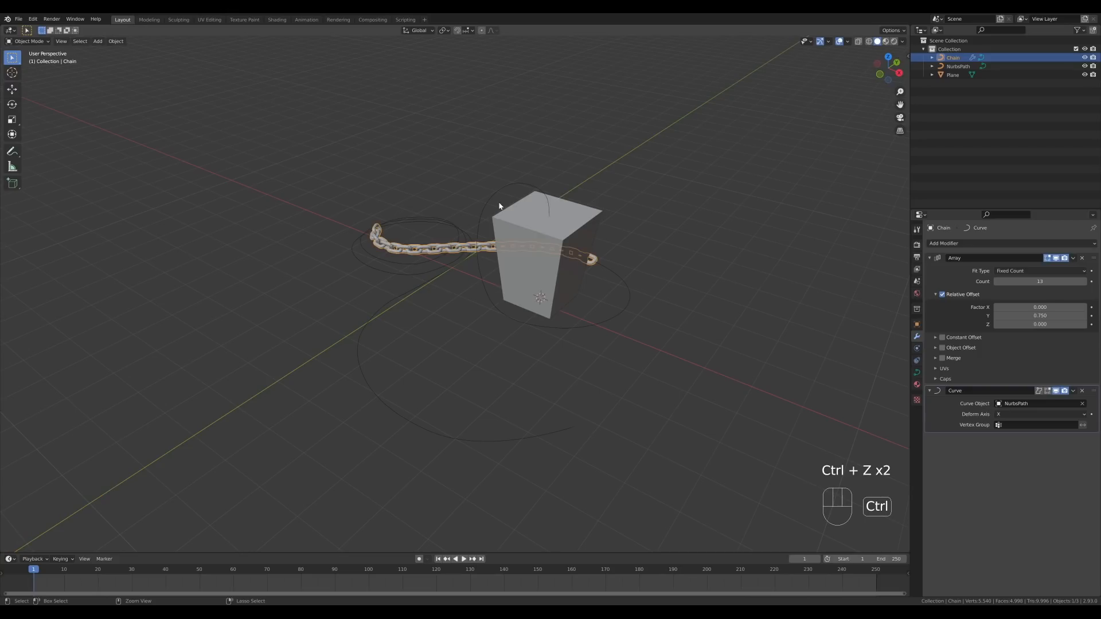
Hide the Curve modifier's viewport effect, scale the chain by -1 along global Y to flip it, and show the deformation again
{"action": "left_click", "coordinate": [1055, 391]}
{"action": "middle_click_drag", "start_coordinate": [656, 217], "coordinate": [663, 221]}
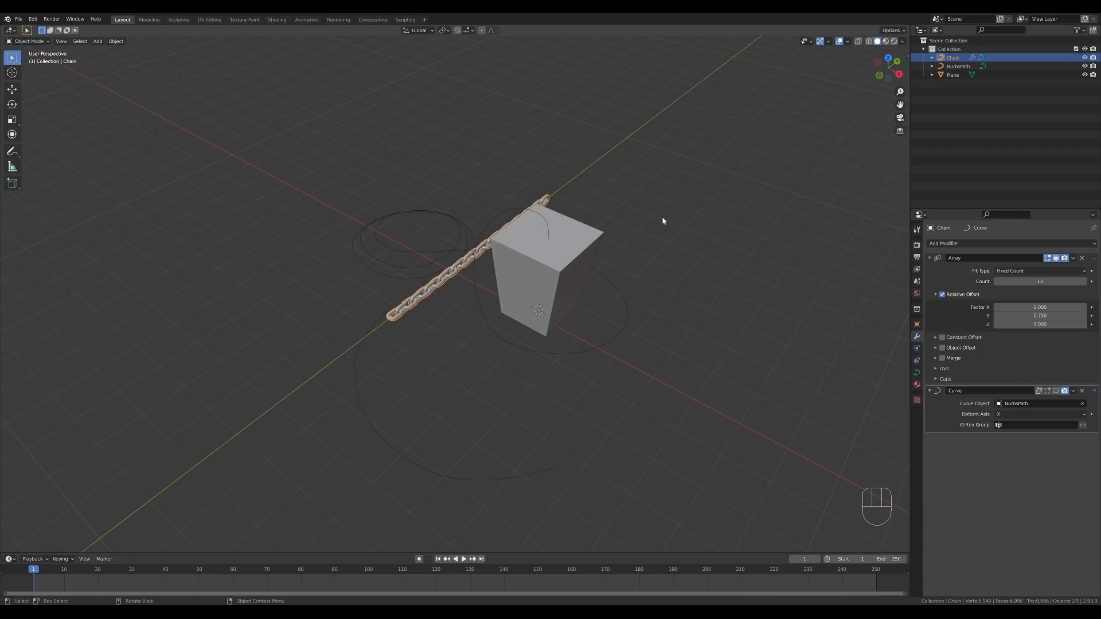
{"action": "key", "text": "s"}
{"action": "type", "text": "y"}
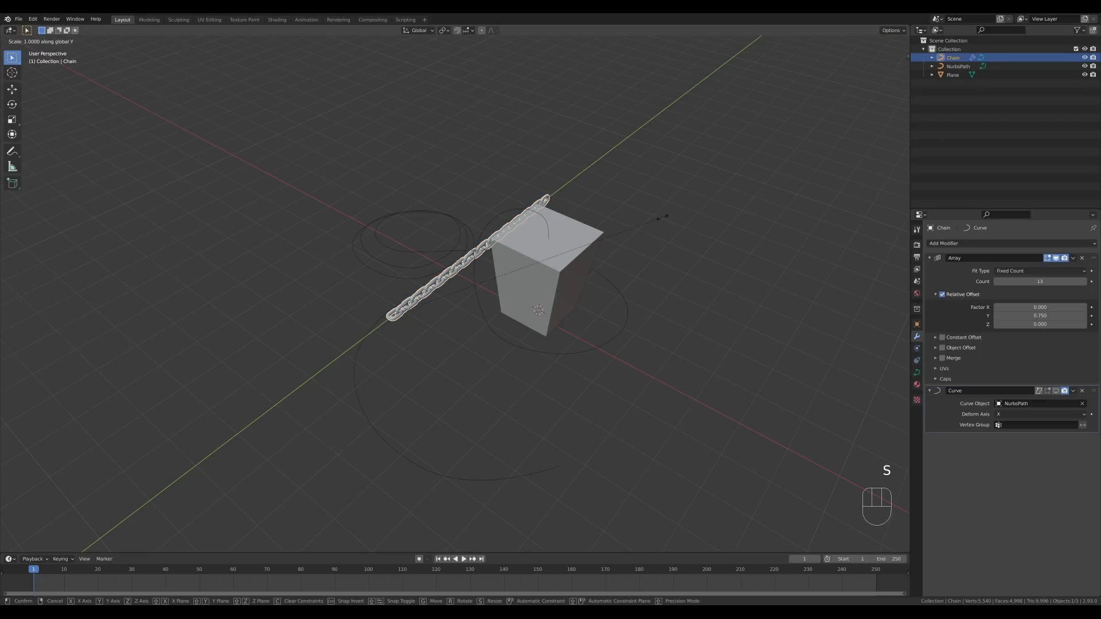
{"action": "type", "text": "-1"}
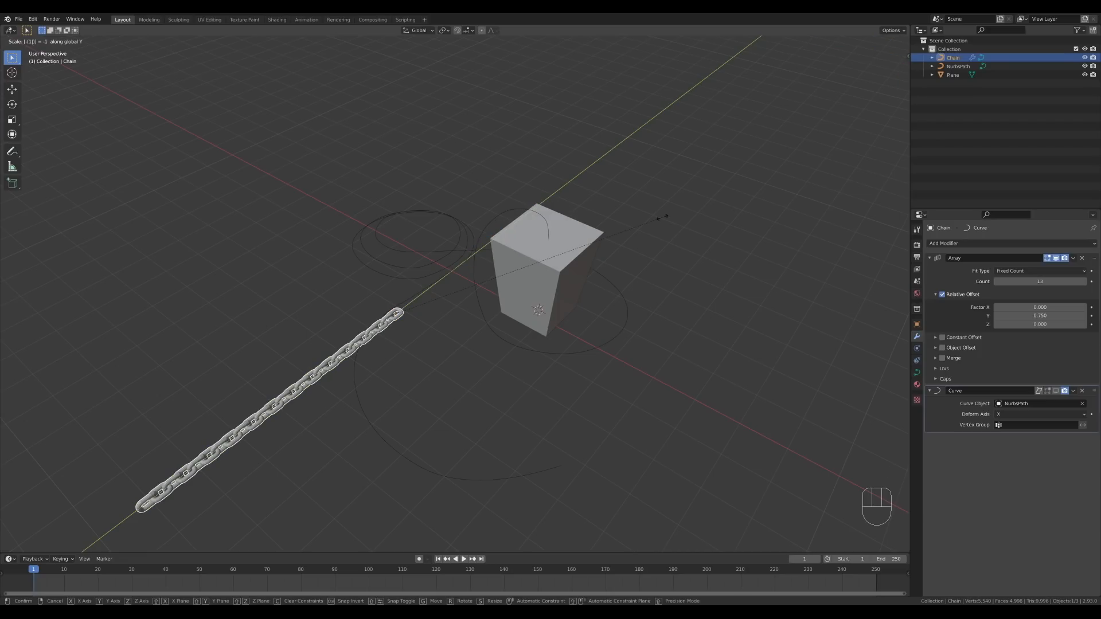
{"action": "key", "text": "Return"}
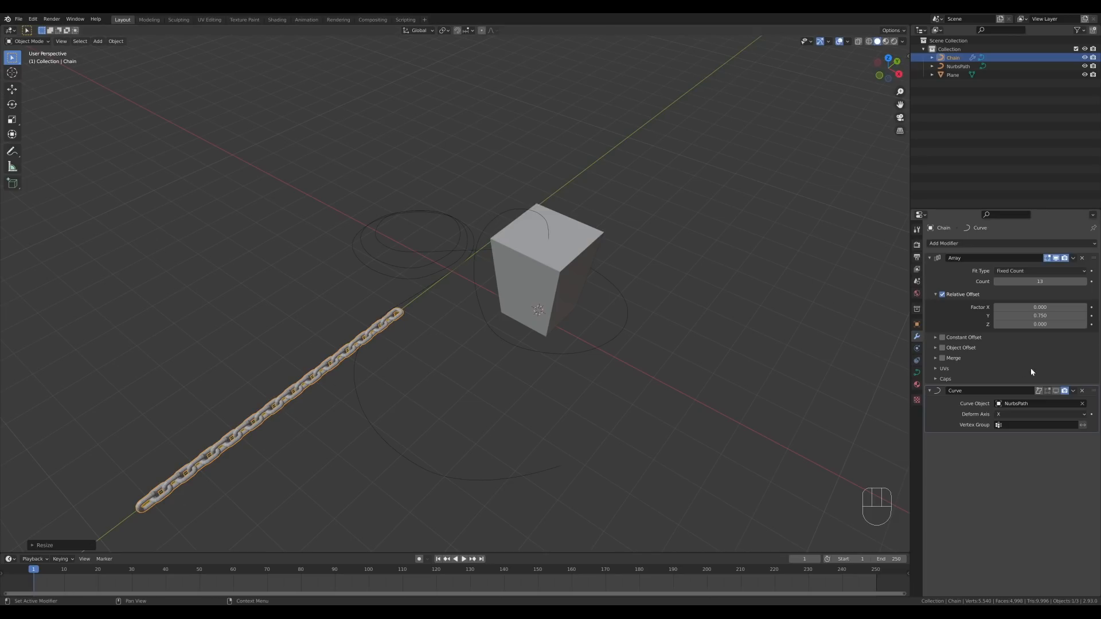
{"action": "left_click", "coordinate": [1056, 392]}
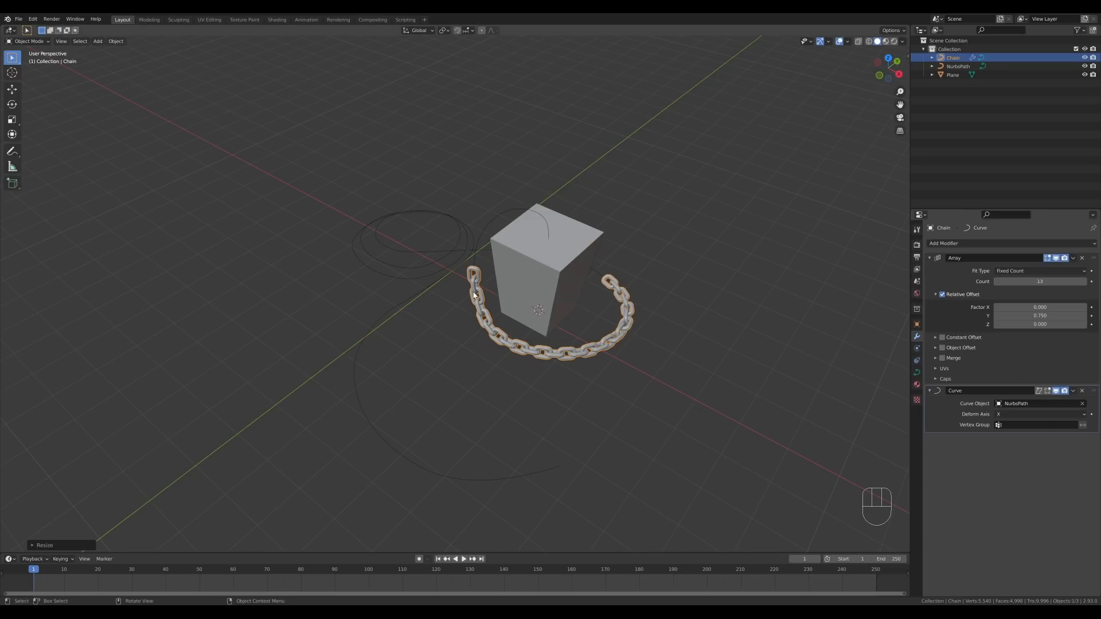
Raise the chain's Array count to 22 and slide the chain along Y to the path's end above the block
{"action": "left_click", "coordinate": [1085, 281]}
{"action": "left_click", "coordinate": [1084, 282]}
{"action": "left_click", "coordinate": [1084, 282]}
{"action": "left_click", "coordinate": [1085, 282]}
{"action": "left_click", "coordinate": [1085, 282]}
{"action": "left_click", "coordinate": [1084, 281]}
{"action": "left_click", "coordinate": [1085, 281]}
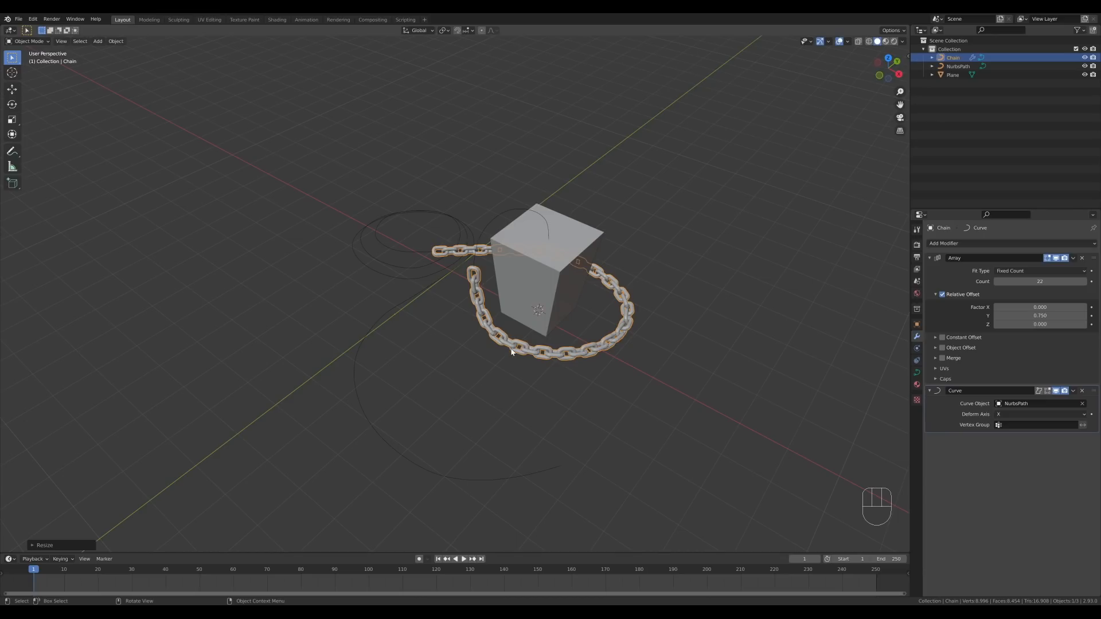
{"action": "key", "text": "g"}
{"action": "key", "text": "y"}
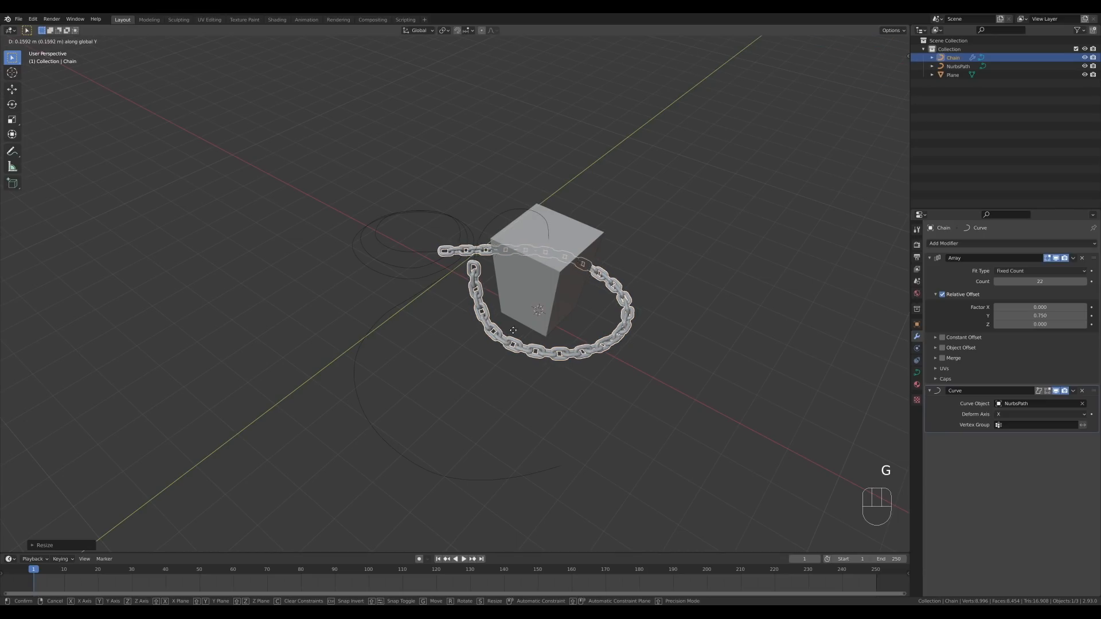
{"action": "left_click", "coordinate": [518, 187]}
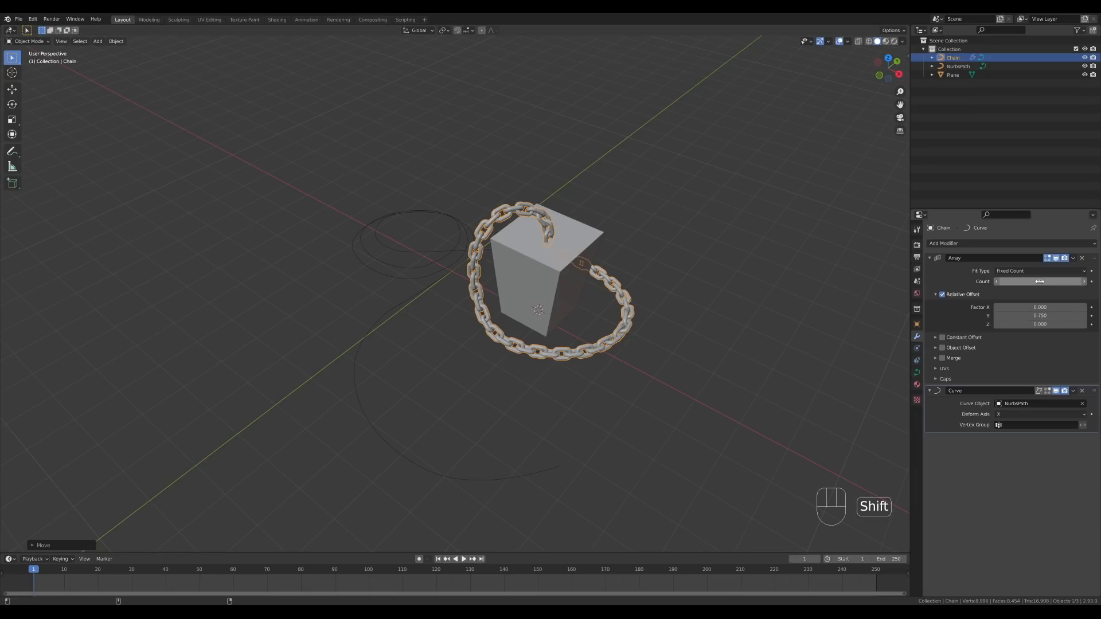
Set the Array count to 96 so the chain fills the path, and deselect it
{"action": "left_click_drag", "start_coordinate": [1037, 281], "coordinate": [1086, 281], "text": "shift"}
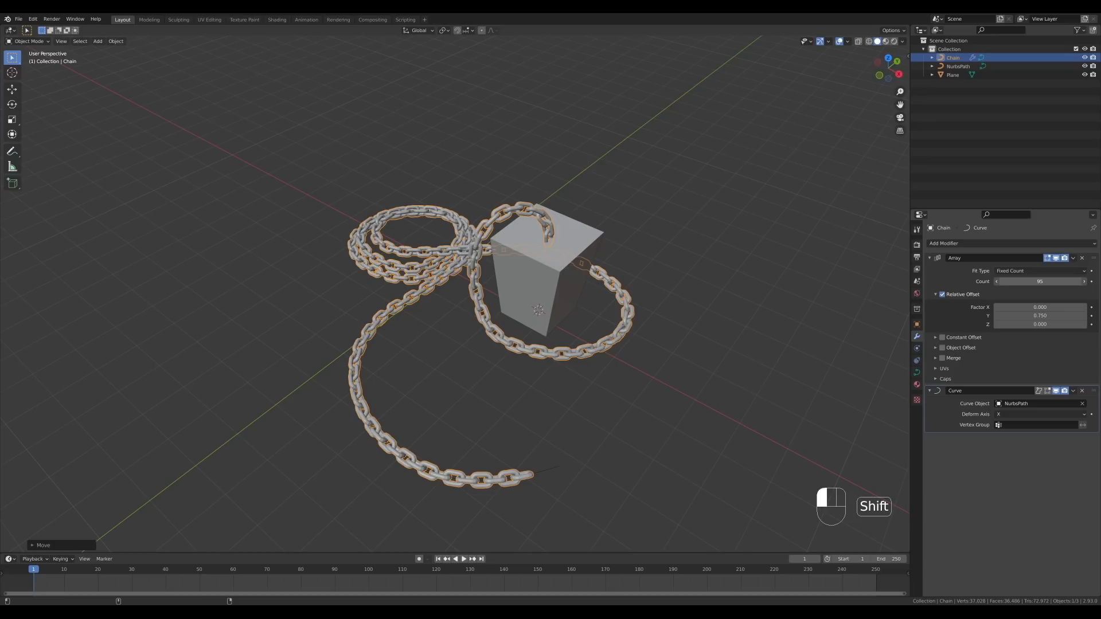
{"action": "middle_click_drag", "start_coordinate": [696, 276], "coordinate": [700, 257]}
{"action": "left_click", "coordinate": [693, 272]}
{"action": "mouse_move", "coordinate": [703, 297]}
{"action": "middle_mouse_down"}
{"action": "mouse_move", "coordinate": [683, 302]}
{"action": "mouse_move", "coordinate": [702, 310]}
{"action": "middle_mouse_up"}
{"action": "scroll", "coordinate": [696, 276], "scroll_direction": "up", "scroll_amount": 5}
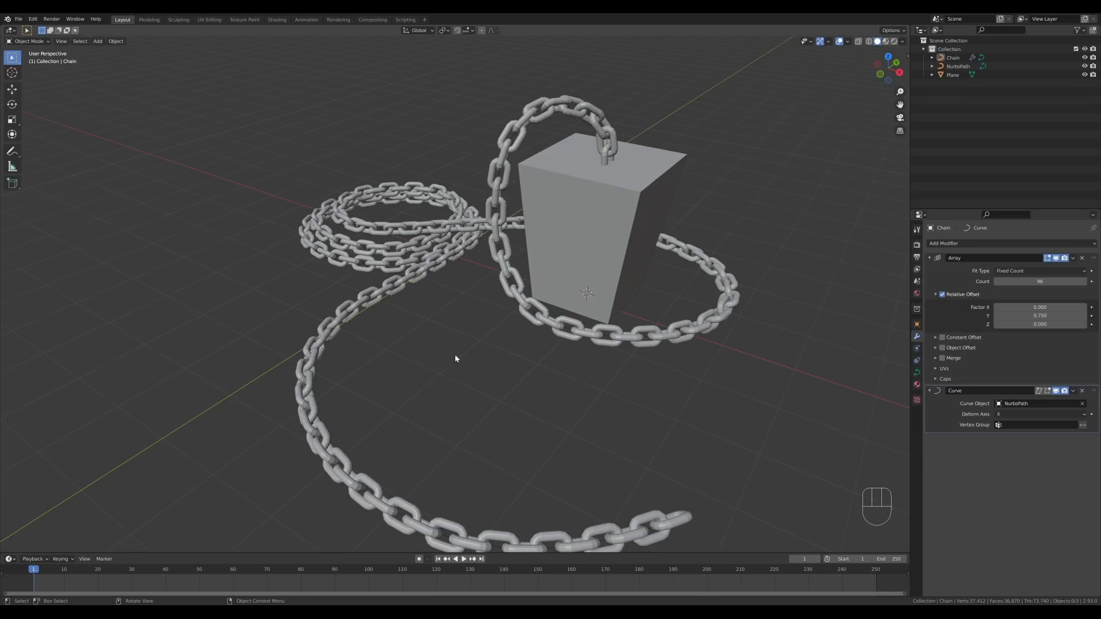
Inspect the control points of the chain's base links up close in Edit Mode and return to Object Mode
{"action": "left_click", "coordinate": [423, 277]}
{"action": "key", "text": "Tab"}
{"action": "middle_click_drag", "start_coordinate": [508, 226], "coordinate": [568, 266]}
{"action": "scroll", "coordinate": [579, 258], "scroll_direction": "up", "scroll_amount": 6}
{"action": "middle_click_drag", "start_coordinate": [627, 223], "coordinate": [525, 232], "text": "shift"}
{"action": "scroll", "coordinate": [525, 232], "scroll_direction": "up", "scroll_amount": 5}
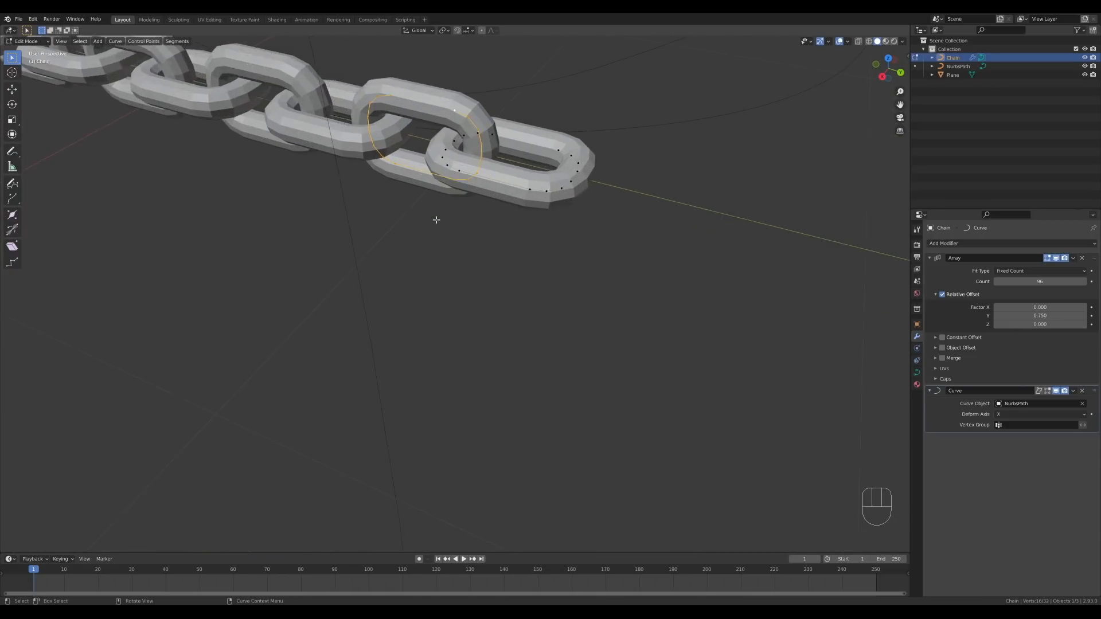
{"action": "scroll", "coordinate": [535, 172], "scroll_direction": "down", "scroll_amount": 5}
{"action": "key", "text": "Tab"}
{"action": "scroll", "coordinate": [480, 261], "scroll_direction": "down", "scroll_amount": 4}
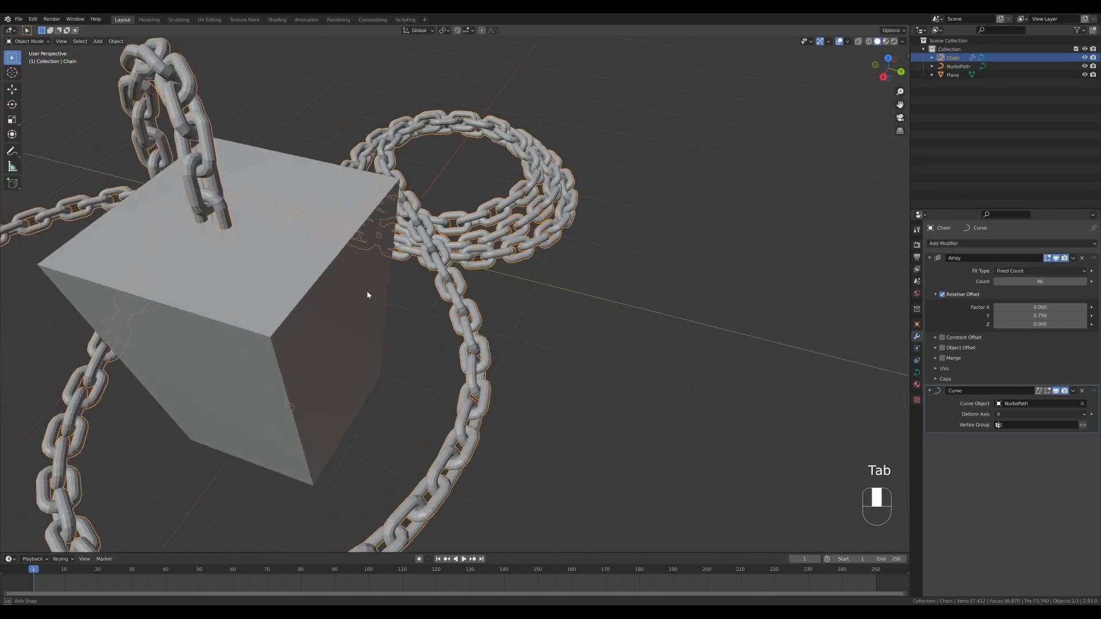
Set the chain curve's bevel depth to 0.15 m
{"action": "middle_click_drag", "start_coordinate": [360, 291], "coordinate": [642, 263]}
{"action": "left_click", "coordinate": [917, 373]}
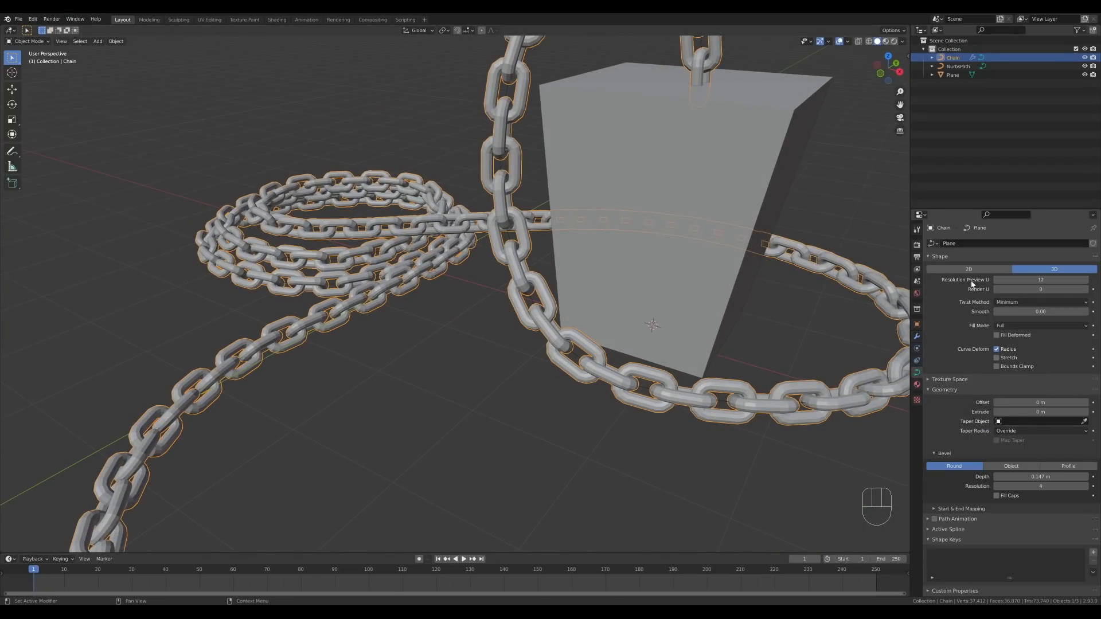
{"action": "left_click_drag", "start_coordinate": [1040, 476], "coordinate": [1052, 477], "text": "shift"}
Lower the chain's bevel resolution to 1 to compare link smoothness, and set it back to 4
{"action": "left_click", "coordinate": [996, 486]}
{"action": "left_click", "coordinate": [996, 486]}
{"action": "left_click", "coordinate": [997, 486]}
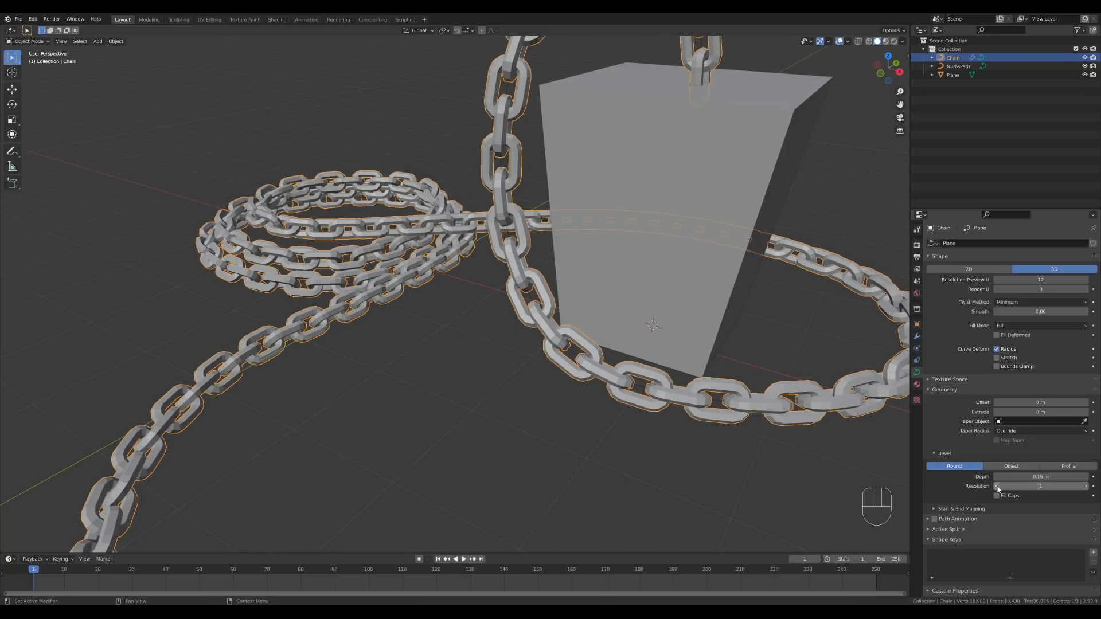
{"action": "left_click", "coordinate": [1085, 486]}
{"action": "left_click", "coordinate": [1086, 486]}
{"action": "left_click", "coordinate": [1086, 486]}
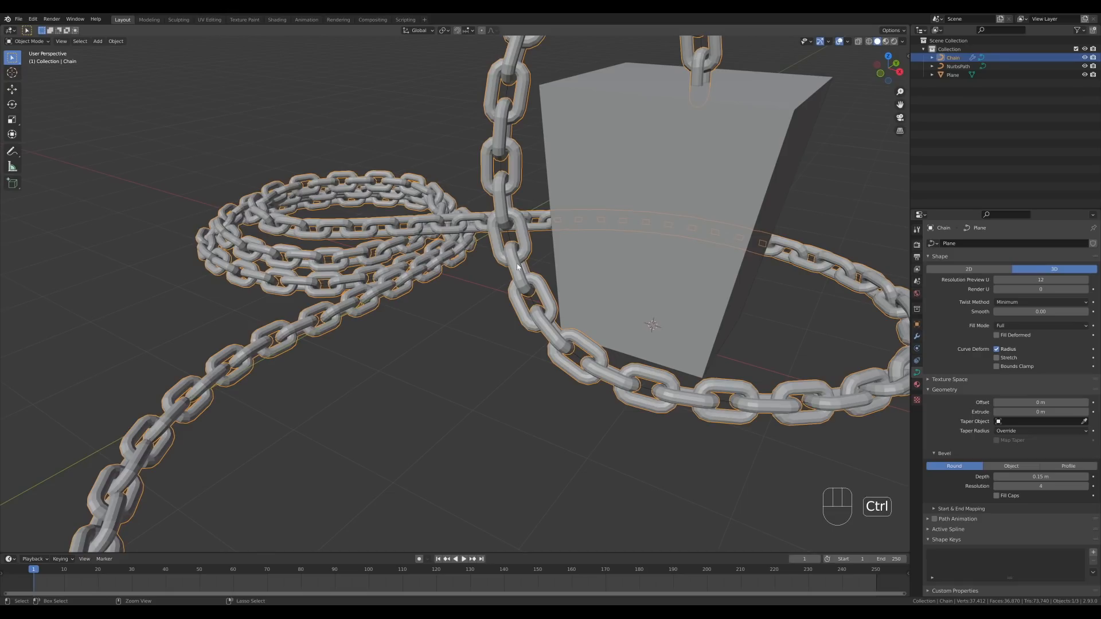
Add a level 2 Subdivision modifier to the chain, deselect it, and view the smoothed chain
{"action": "key", "text": "ctrl+2"}
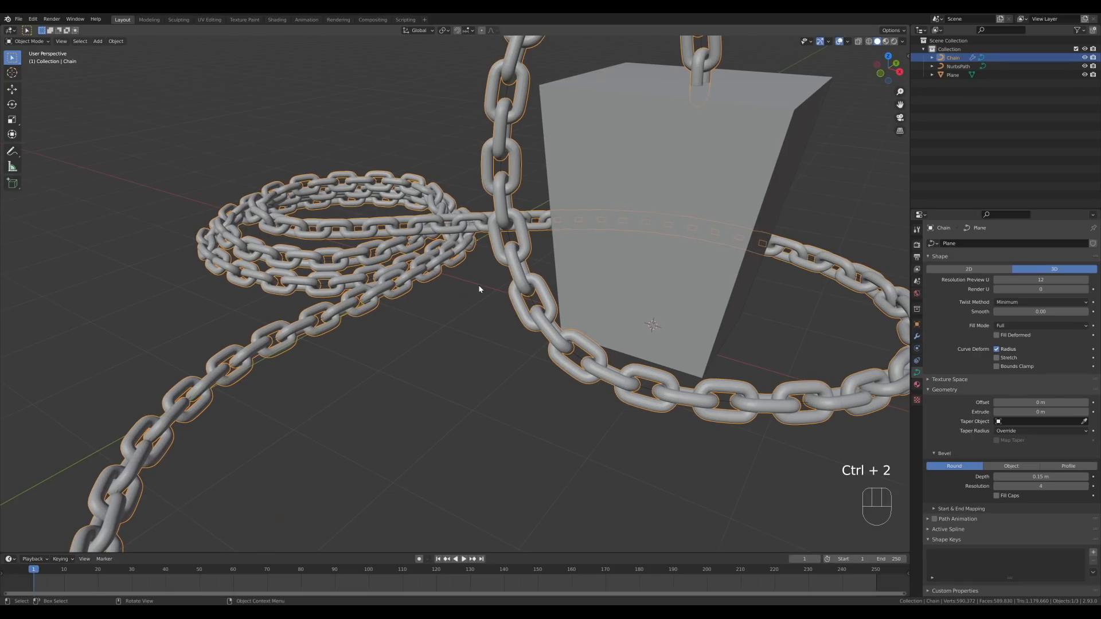
{"action": "scroll", "coordinate": [479, 289], "scroll_direction": "down", "scroll_amount": 5}
{"action": "left_click", "coordinate": [663, 325]}
{"action": "mouse_move", "coordinate": [663, 325]}
{"action": "middle_mouse_down"}
{"action": "mouse_move", "coordinate": [634, 326]}
{"action": "mouse_move", "coordinate": [662, 319]}
{"action": "middle_mouse_up"}
{"action": "scroll", "coordinate": [663, 288], "scroll_direction": "up", "scroll_amount": 1}
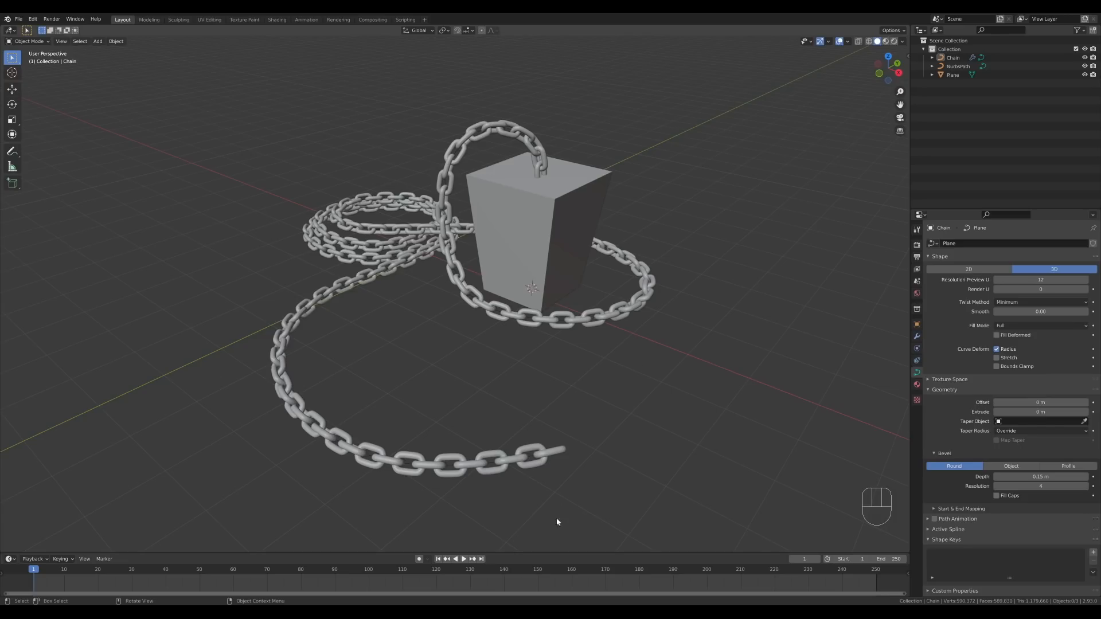
Try a loop cut bevelled into a wide band around the block, check it in X-ray front view, and undo both operations
{"action": "scroll", "coordinate": [534, 257], "scroll_direction": "down", "scroll_amount": 3}
{"action": "left_click", "coordinate": [535, 257]}
{"action": "key", "text": "Tab"}
{"action": "key", "text": "ctrl+r"}
{"action": "left_click", "coordinate": [535, 258]}
{"action": "key", "text": "ctrl+b"}
{"action": "left_click", "coordinate": [583, 262]}
{"action": "middle_click_drag", "start_coordinate": [583, 263], "coordinate": [586, 236]}
{"action": "key", "text": "z"}
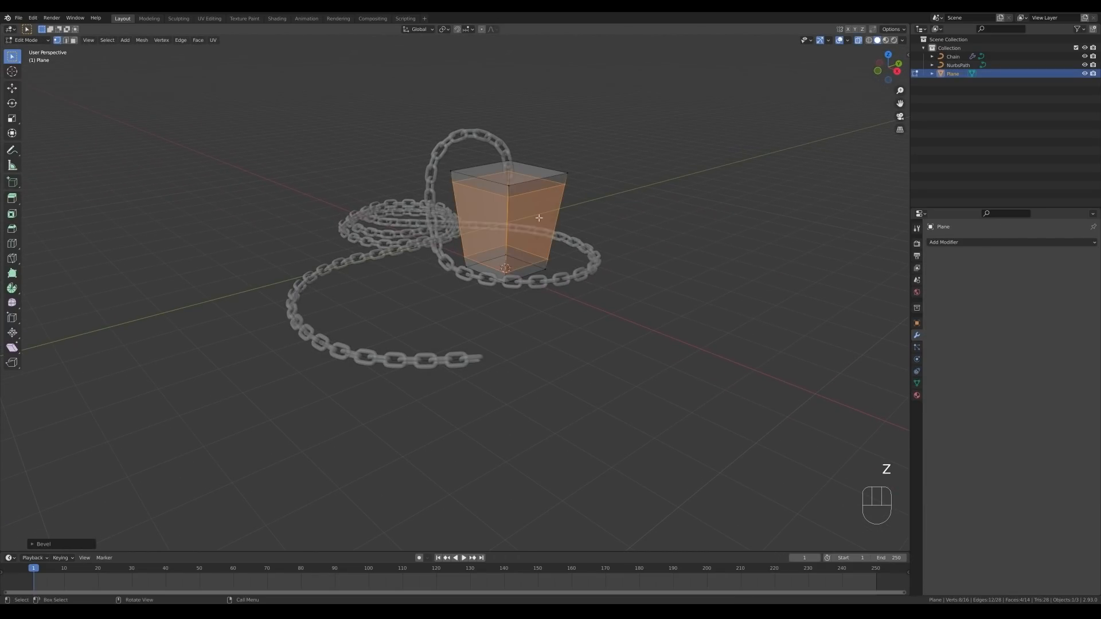
{"action": "key", "text": "KP_1"}
{"action": "key", "text": "ctrl+z"}
{"action": "key", "text": "ctrl+z"}
Move the block's selected top face vertically along Z in front view
{"action": "key", "text": "g"}
{"action": "key", "text": "z"}
{"action": "left_click", "coordinate": [639, 157]}
Add a centred horizontal loop cut around the block and bevel it into a wide band of faces
{"action": "key", "text": "ctrl+r"}
{"action": "left_click", "coordinate": [570, 193]}
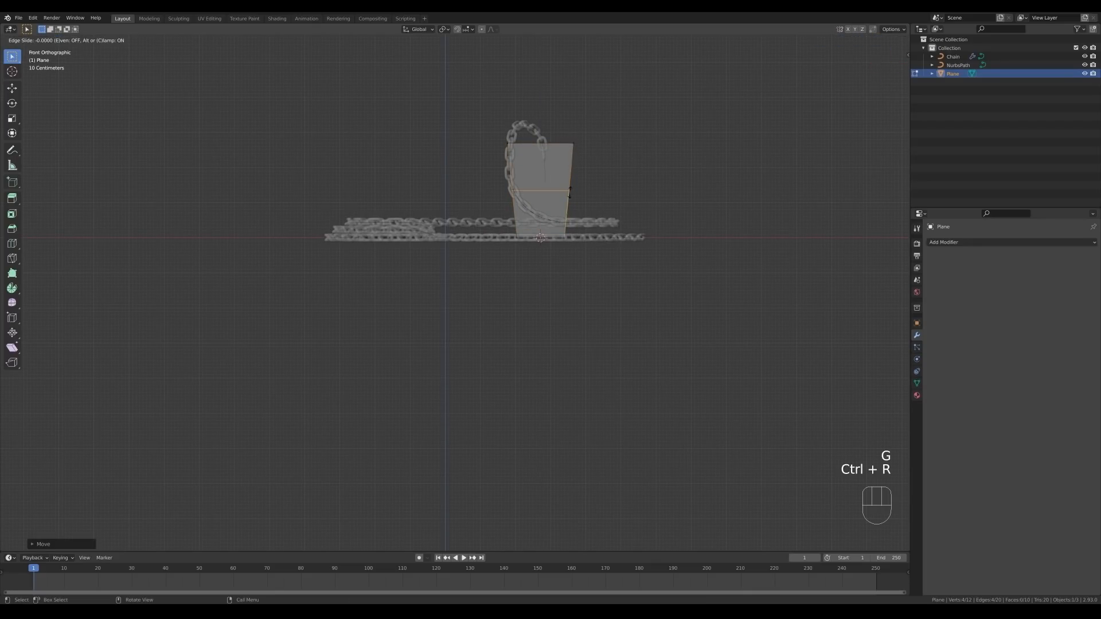
{"action": "left_click", "coordinate": [570, 193]}
{"action": "key", "text": "ctrl+b"}
{"action": "left_click", "coordinate": [656, 202]}
Separate the block's selected band of faces into its own object and return to Object Mode
{"action": "middle_click_drag", "start_coordinate": [656, 201], "coordinate": [663, 236]}
{"action": "key", "text": "p"}
{"action": "left_click", "coordinate": [630, 199]}
{"action": "key", "text": "Tab"}
Select the chain and turn off its Subdivision modifier's display in the viewport
{"action": "left_click", "coordinate": [599, 249]}
{"action": "left_click", "coordinate": [1055, 439]}
{"action": "scroll", "coordinate": [641, 207], "scroll_direction": "up", "scroll_amount": 1}
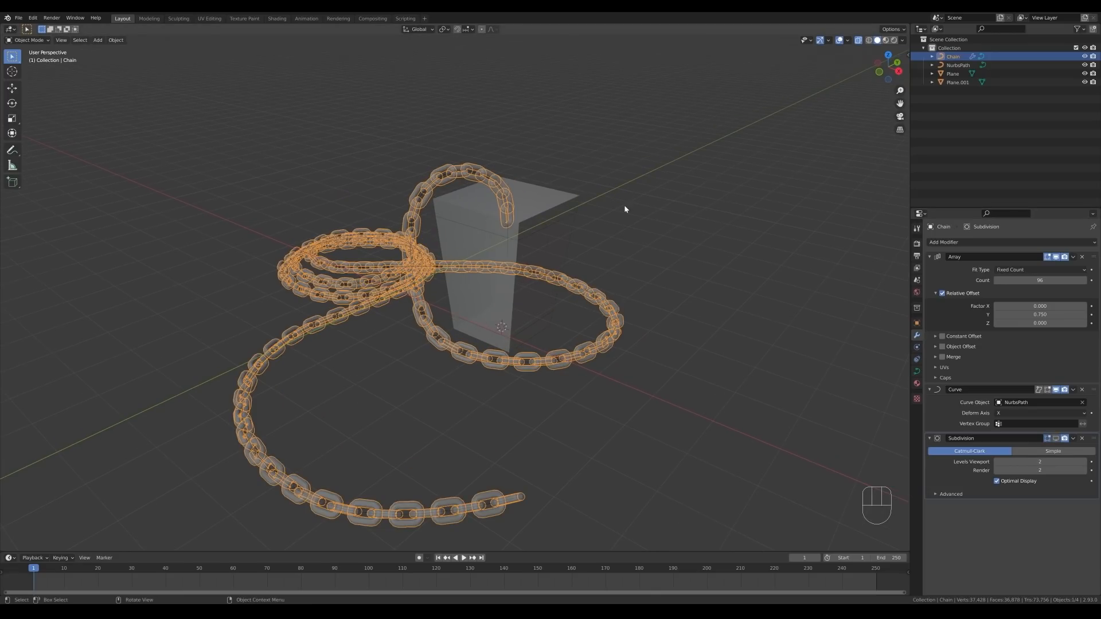
Hide the chain, its NURBS path and the block's middle band, and turn off the X-ray display
{"action": "key", "text": "h"}
{"action": "left_click", "coordinate": [415, 223]}
{"action": "key", "text": "h"}
{"action": "left_click", "coordinate": [571, 194]}
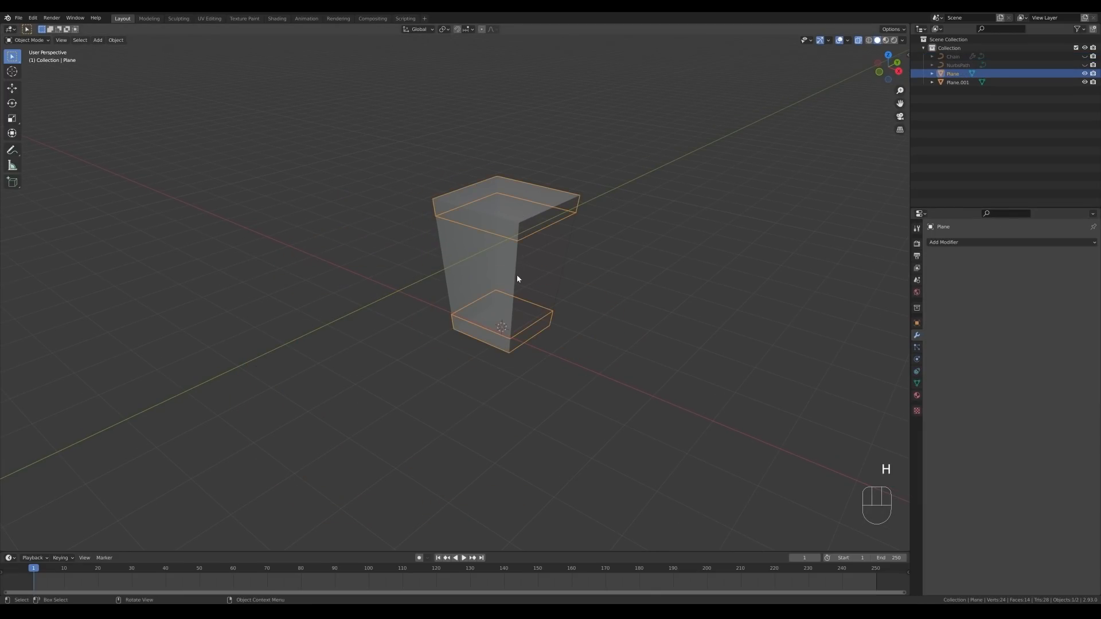
{"action": "key", "text": "alt+z"}
{"action": "left_click", "coordinate": [540, 283]}
{"action": "key", "text": "h"}
Fill the open edge loops on the base's upper side and the upper cap's underside with faces
{"action": "left_click", "coordinate": [550, 301]}
{"action": "key", "text": "Tab"}
{"action": "key", "text": "2"}
{"action": "left_click", "coordinate": [548, 314], "text": "alt"}
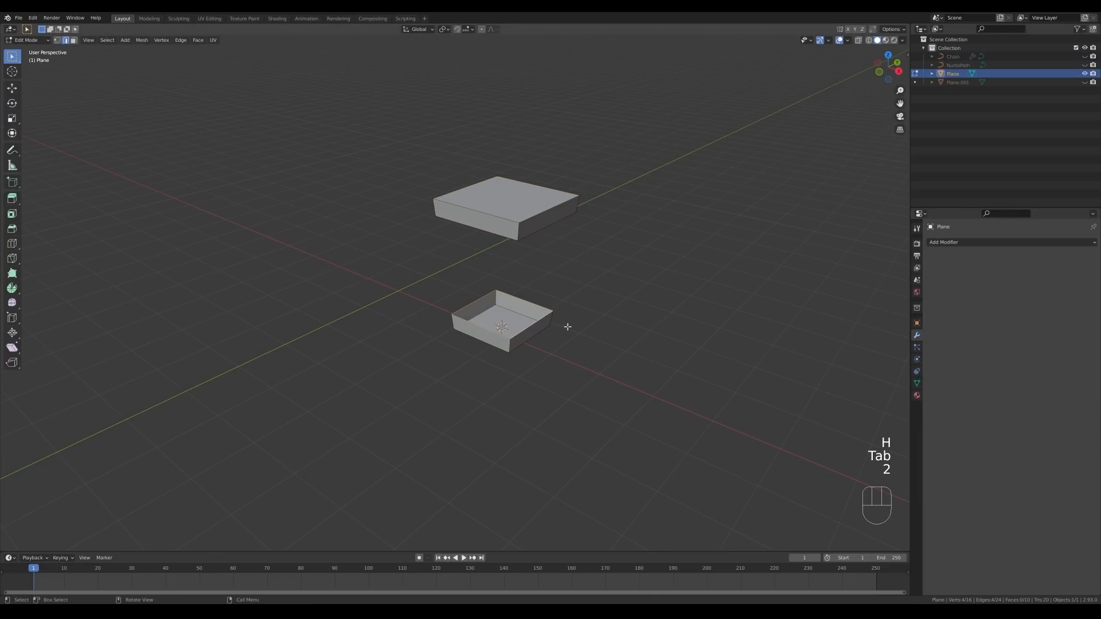
{"action": "key", "text": "f"}
{"action": "middle_click_drag", "start_coordinate": [568, 325], "coordinate": [565, 235]}
{"action": "left_click", "coordinate": [544, 131], "text": "alt"}
{"action": "key", "text": "f"}
Raise the upper cap's top face and scale it up slightly so the cap flares outward
{"action": "middle_click_drag", "start_coordinate": [625, 158], "coordinate": [554, 262]}
{"action": "key", "text": "2"}
{"action": "left_click", "coordinate": [549, 228], "text": "alt"}
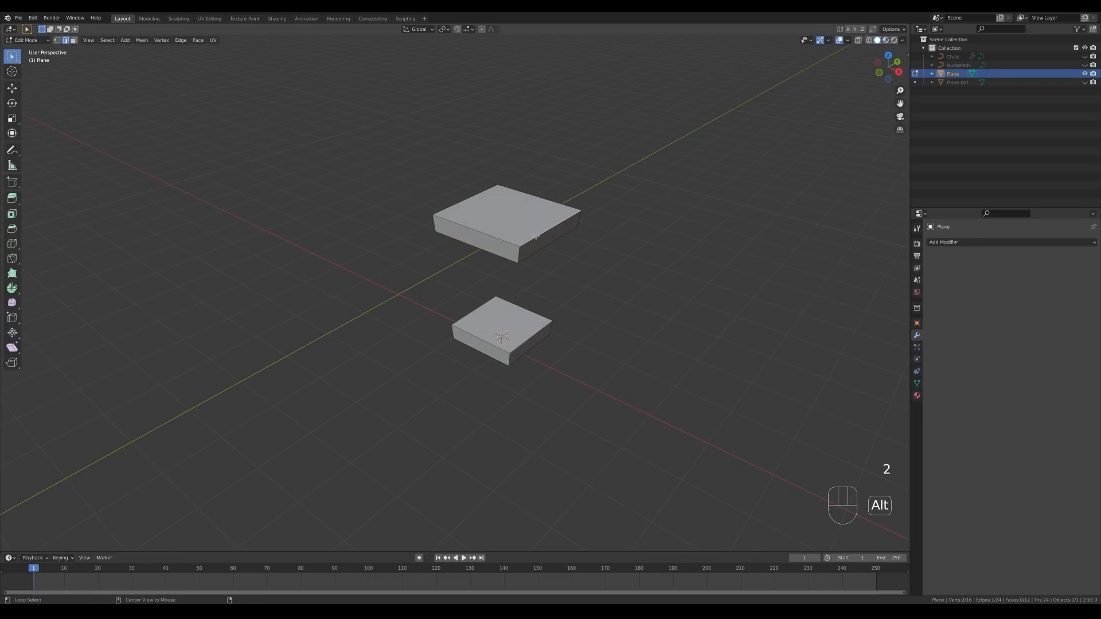
{"action": "key", "text": "3"}
{"action": "left_click", "coordinate": [536, 222]}
{"action": "key", "text": "g"}
{"action": "key", "text": "z"}
{"action": "right_click", "coordinate": [581, 237]}
{"action": "key", "text": "g"}
{"action": "right_click", "coordinate": [582, 238]}
{"action": "key", "text": "g"}
{"action": "middle_click_drag", "start_coordinate": [581, 236], "coordinate": [613, 218]}
{"action": "left_click", "coordinate": [580, 230]}
{"action": "key", "text": "s"}
{"action": "left_click", "coordinate": [583, 230]}
Inset the upper cap's top face and raise the inner face along Z into a sloped roof
{"action": "key", "text": "i"}
{"action": "left_click", "coordinate": [609, 231]}
{"action": "key", "text": "g"}
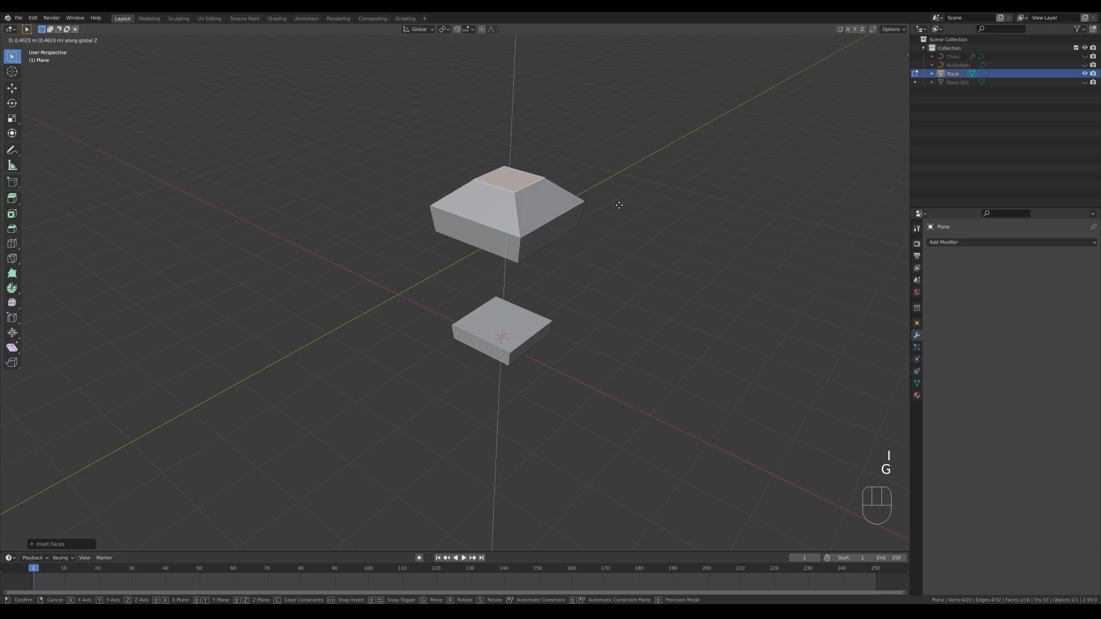
{"action": "left_click", "coordinate": [617, 222]}
Extrude the small roof face upward and scale it down to form a tapered crown
{"action": "key", "text": "e"}
{"action": "left_click", "coordinate": [666, 221]}
{"action": "key", "text": "s"}
{"action": "left_click", "coordinate": [622, 209]}
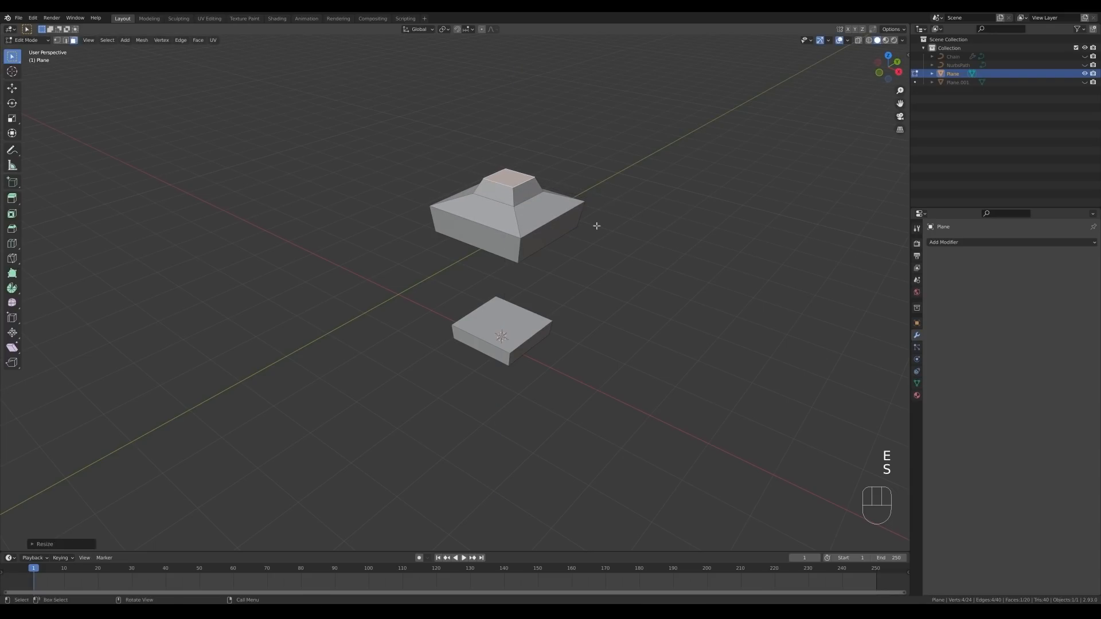
Bevel the edge loop around the upper cap's widest rim by about 0.343 m with 6 segments
{"action": "key", "text": "2"}
{"action": "left_click", "coordinate": [565, 214], "text": "alt"}
{"action": "key", "text": "ctrl+b"}
{"action": "scroll", "coordinate": [635, 237], "scroll_direction": "up", "scroll_amount": 4}
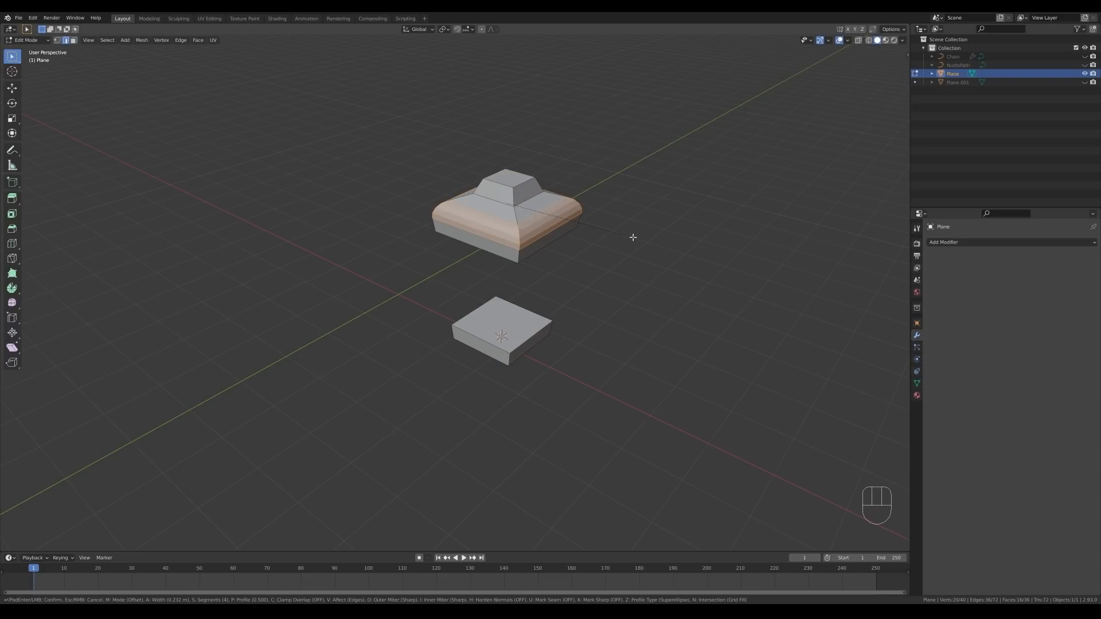
{"action": "scroll", "coordinate": [634, 238], "scroll_direction": "up", "scroll_amount": 2}
{"action": "left_click", "coordinate": [638, 237]}
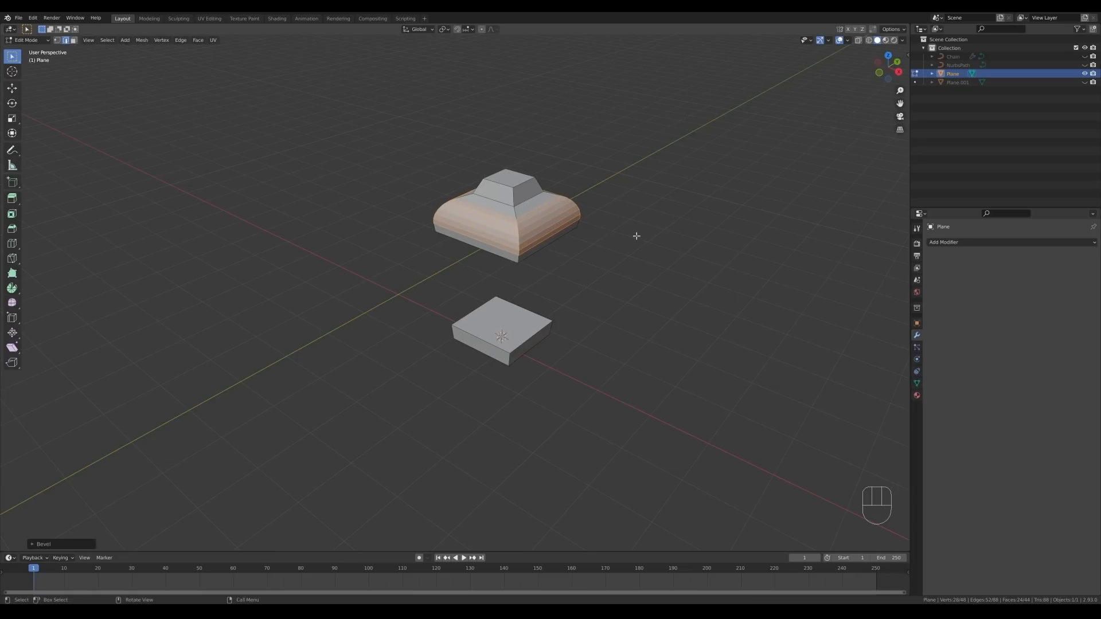
Give the rim bevel a custom profile, shape its curve into a stepped moulding, and return to Object Mode
{"action": "left_click", "coordinate": [63, 545]}
{"action": "scroll", "coordinate": [525, 241], "scroll_direction": "up", "scroll_amount": 4}
{"action": "middle_click_drag", "start_coordinate": [530, 258], "coordinate": [587, 275], "text": "shift"}
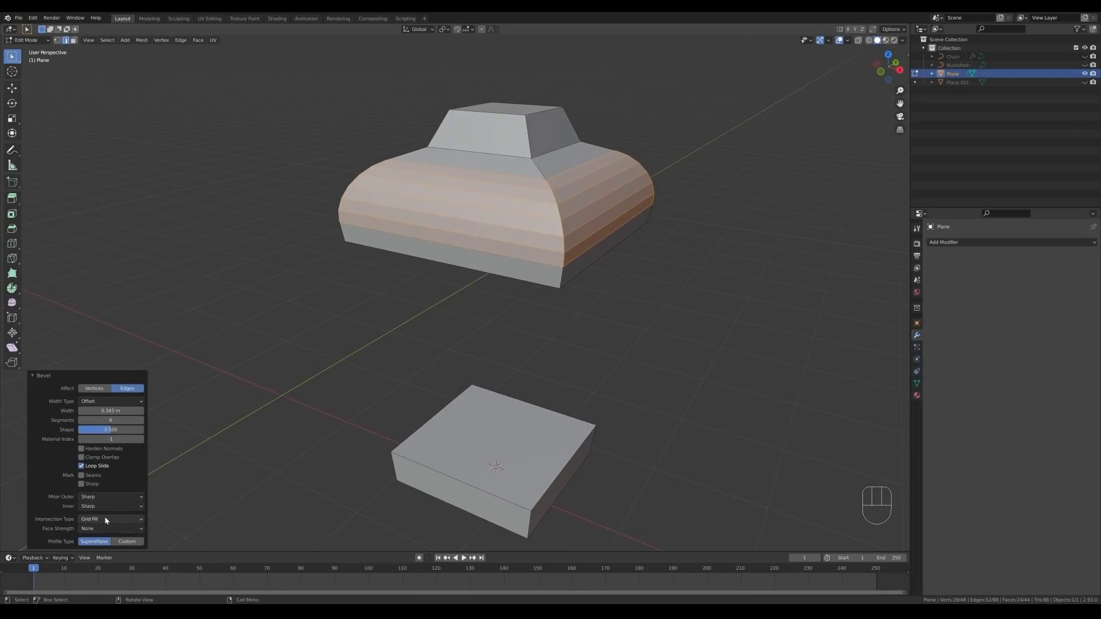
{"action": "left_click", "coordinate": [124, 541]}
{"action": "left_click", "coordinate": [54, 438]}
{"action": "left_click_drag", "start_coordinate": [54, 427], "coordinate": [104, 439]}
{"action": "left_click_drag", "start_coordinate": [122, 477], "coordinate": [95, 492]}
{"action": "left_click_drag", "start_coordinate": [104, 440], "coordinate": [102, 436]}
{"action": "scroll", "coordinate": [591, 230], "scroll_direction": "down", "scroll_amount": 3}
{"action": "middle_click_drag", "start_coordinate": [584, 261], "coordinate": [574, 207], "text": "shift"}
{"action": "key", "text": "Tab"}
Add a Bevel modifier to the cap and base with a 0.026 m amount, 3 segments and a 45° angle limit
{"action": "left_click", "coordinate": [947, 243]}
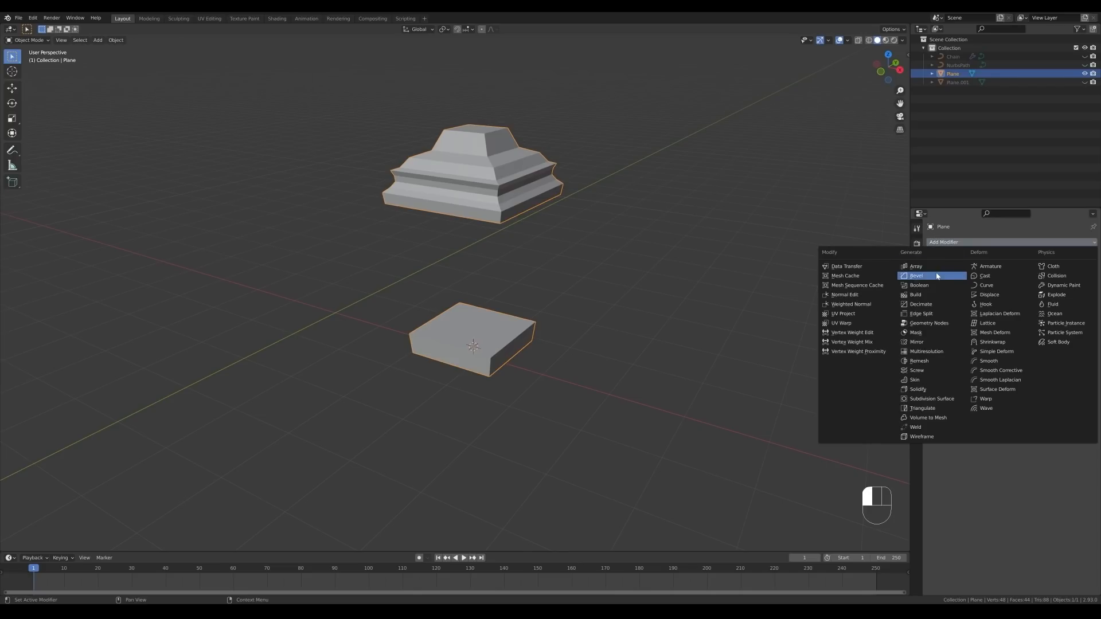
{"action": "left_click", "coordinate": [929, 276]}
{"action": "left_click_drag", "start_coordinate": [1052, 325], "coordinate": [1030, 290]}
{"action": "key", "text": "less"}
{"action": "scroll", "coordinate": [733, 293], "scroll_direction": "up", "scroll_amount": 2}
{"action": "left_click", "coordinate": [1084, 302]}
{"action": "left_click", "coordinate": [1084, 301]}
Move an edge loop of the upper cap's moulding vertically along Z and return to Object Mode
{"action": "middle_click_drag", "start_coordinate": [766, 258], "coordinate": [565, 312]}
{"action": "key", "text": "Tab"}
{"action": "key", "text": "2"}
{"action": "left_click", "coordinate": [511, 259], "text": "alt"}
{"action": "key", "text": "g"}
{"action": "key", "text": "z"}
{"action": "left_click", "coordinate": [566, 269]}
{"action": "key", "text": "Tab"}
Set the Bevel modifier's outer miter to Arc
{"action": "left_click", "coordinate": [953, 349]}
{"action": "left_click", "coordinate": [1009, 362]}
{"action": "left_click", "coordinate": [1014, 392]}
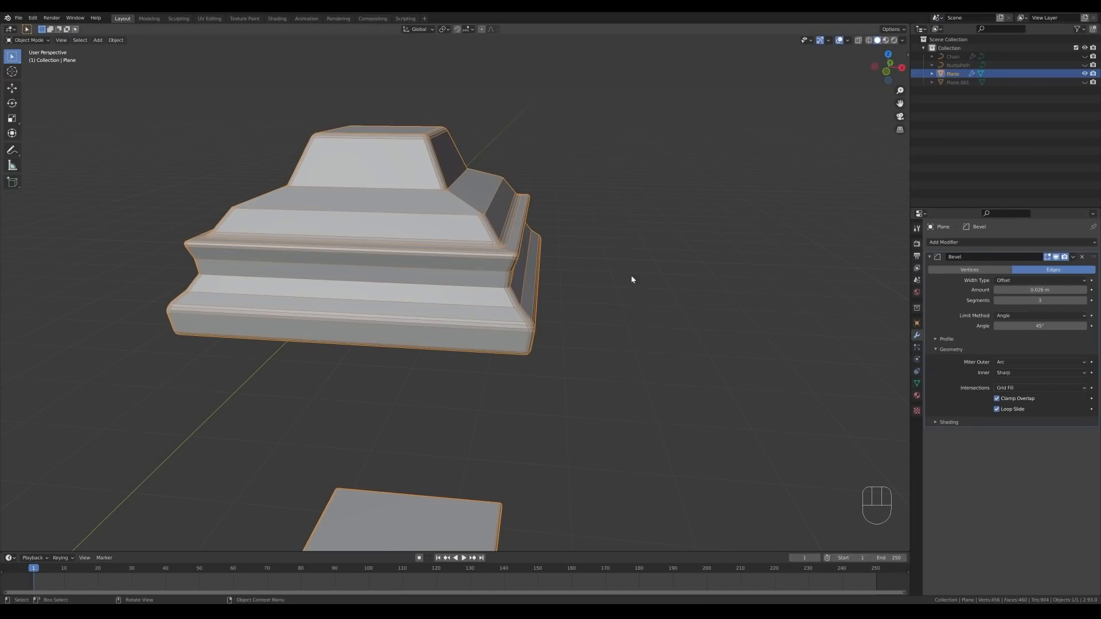
Enable Harden Normals on the Bevel modifier and Auto Smooth on the mesh, and shade the object smooth
{"action": "scroll", "coordinate": [634, 277], "scroll_direction": "down", "scroll_amount": 2}
{"action": "middle_click_drag", "start_coordinate": [633, 277], "coordinate": [513, 263], "text": "shift"}
{"action": "left_click", "coordinate": [949, 422]}
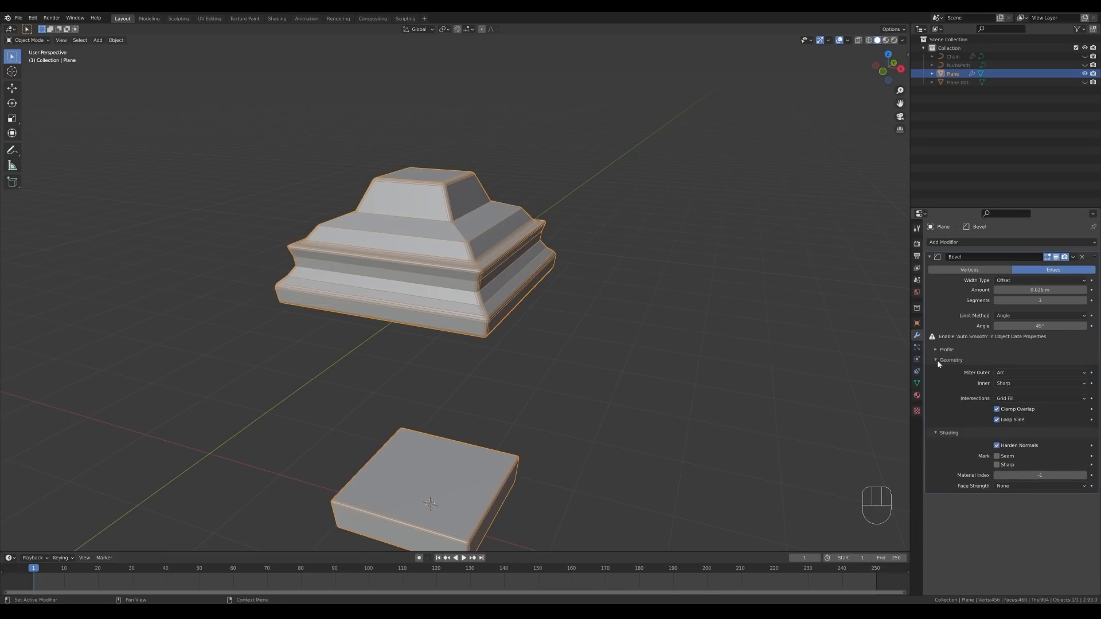
{"action": "left_click", "coordinate": [916, 384]}
{"action": "left_click", "coordinate": [942, 389]}
{"action": "right_click", "coordinate": [499, 232]}
{"action": "left_click", "coordinate": [494, 207]}
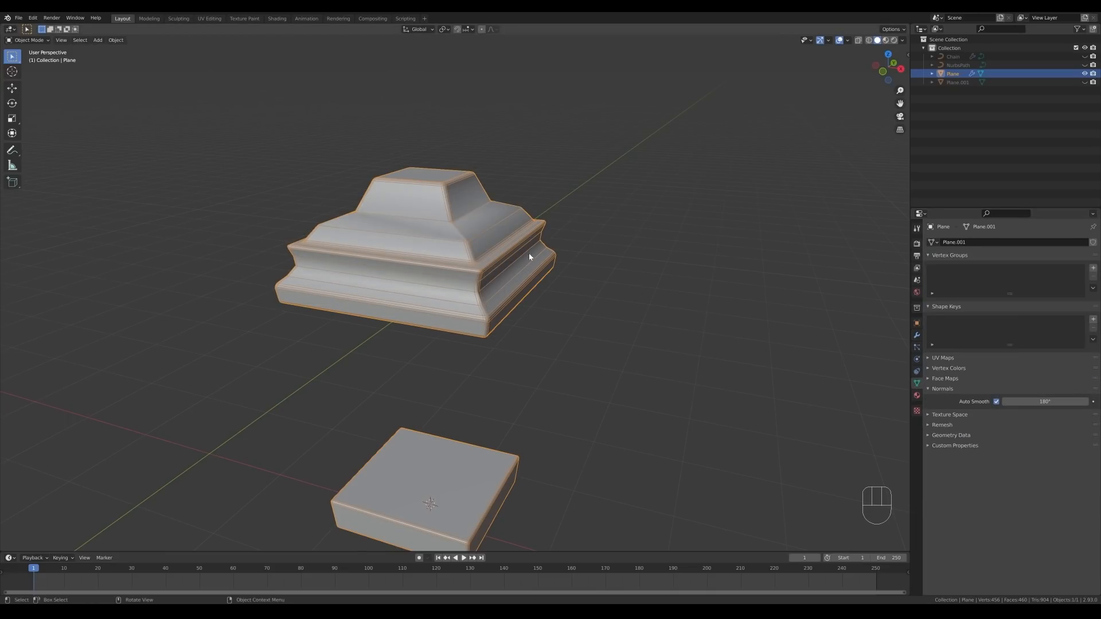
Try Bevel modifier angle limits of 60° and 30°, and settle on 20°
{"action": "left_click", "coordinate": [917, 335]}
{"action": "left_click", "coordinate": [1058, 325]}
{"action": "type", "text": "60"}
{"action": "key", "text": "Return"}
{"action": "left_click", "coordinate": [1058, 325]}
{"action": "type", "text": "30"}
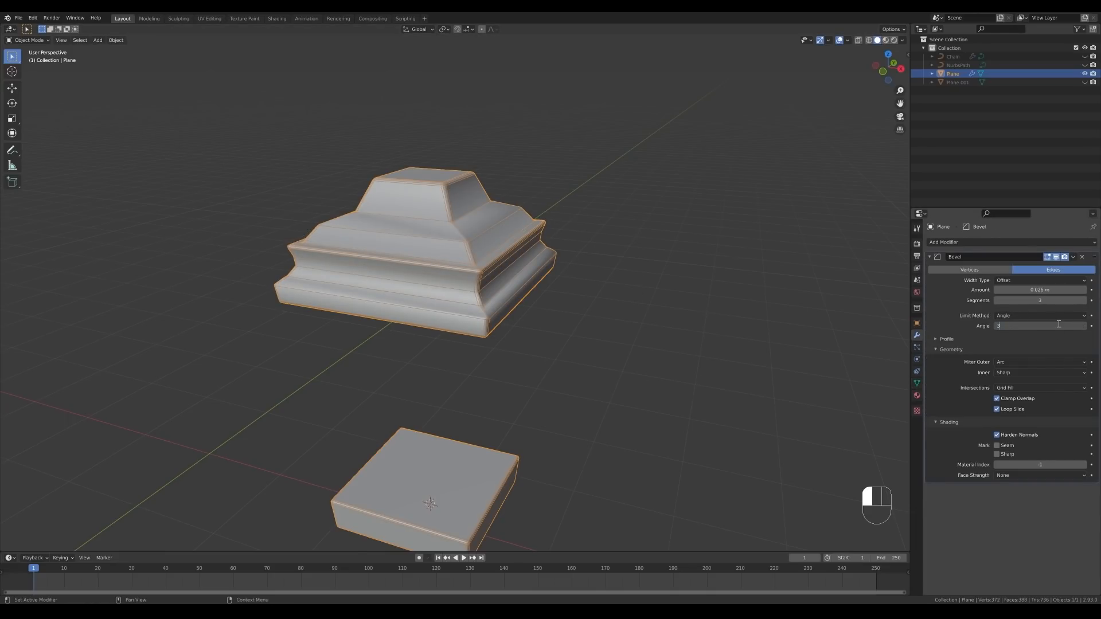
{"action": "key", "text": "Return"}
{"action": "type", "text": "20"}
{"action": "key", "text": "Return"}
{"action": "left_click", "coordinate": [704, 261]}
Add a centred horizontal loop cut around the base slab in Edit Mode
{"action": "scroll", "coordinate": [550, 286], "scroll_direction": "down", "scroll_amount": 1}
{"action": "mouse_move", "coordinate": [551, 286]}
{"action": "middle_mouse_down"}
{"action": "mouse_move", "coordinate": [531, 292]}
{"action": "mouse_move", "coordinate": [539, 286]}
{"action": "middle_mouse_up"}
{"action": "scroll", "coordinate": [510, 302], "scroll_direction": "down", "scroll_amount": 2}
{"action": "middle_click_drag", "start_coordinate": [539, 286], "coordinate": [511, 270]}
{"action": "key", "text": "less"}
{"action": "left_click", "coordinate": [498, 389]}
{"action": "middle_click_drag", "start_coordinate": [543, 401], "coordinate": [565, 336], "text": "shift"}
{"action": "scroll", "coordinate": [559, 336], "scroll_direction": "up", "scroll_amount": 1}
{"action": "key", "text": "Tab"}
{"action": "key", "text": "ctrl+r"}
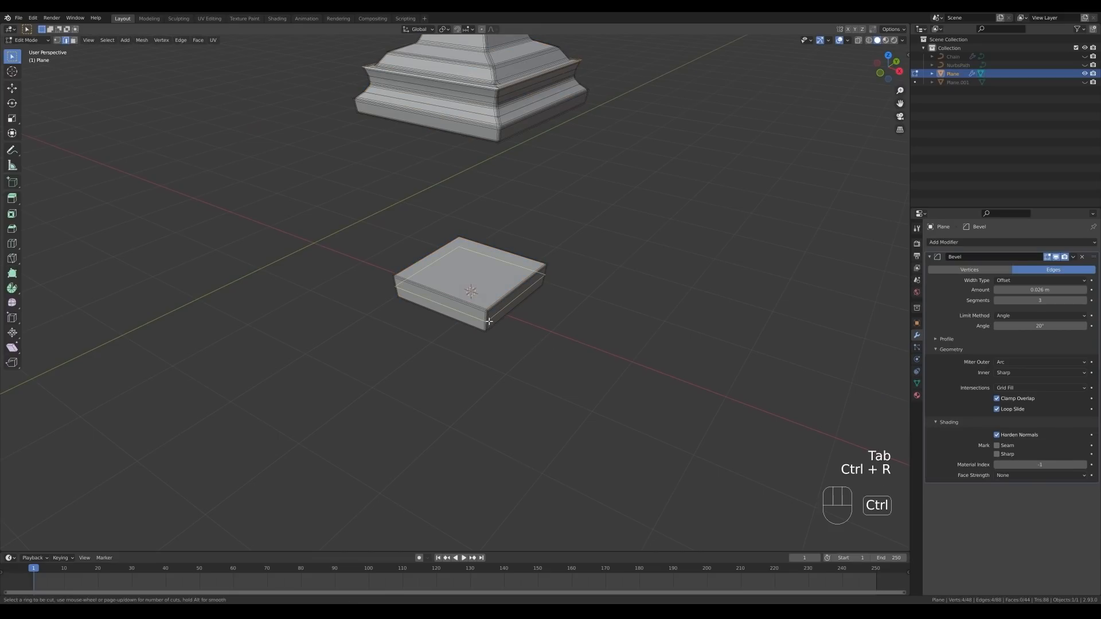
{"action": "left_click", "coordinate": [488, 322]}
{"action": "right_click", "coordinate": [488, 321]}
Extrude the ring of faces below the base's loop cut outward to form a wider foot
{"action": "key", "text": "3"}
{"action": "left_click", "coordinate": [487, 324], "text": "alt"}
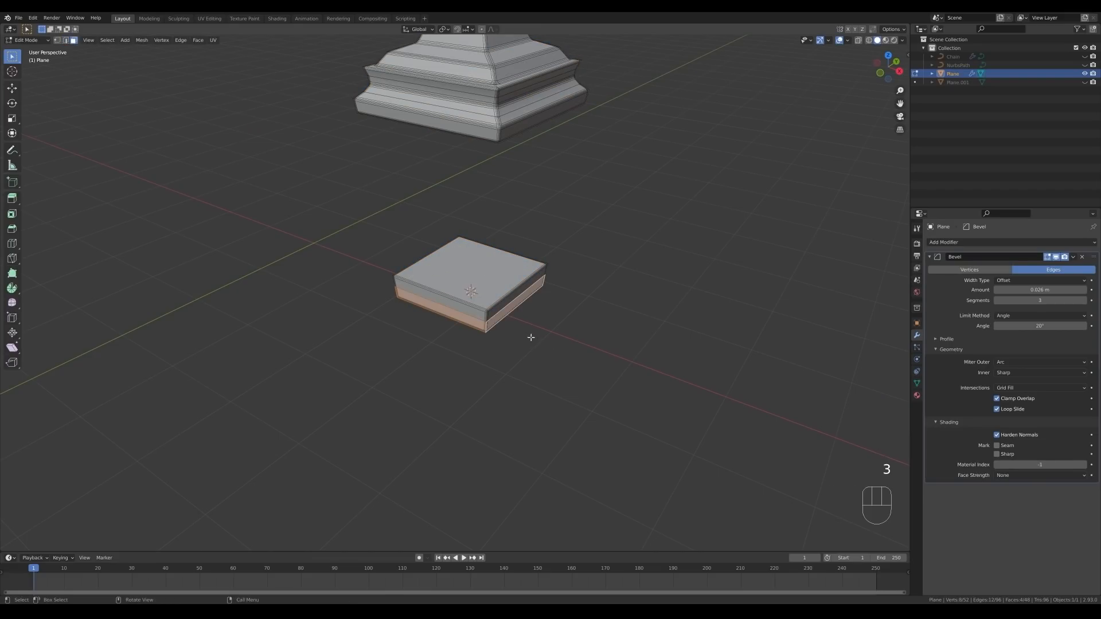
{"action": "key", "text": "alt+e"}
{"action": "left_click", "coordinate": [528, 337]}
{"action": "left_click", "coordinate": [528, 338]}
Dissolve the extra geometry on the base's underside into one face and scale that face to 0.838
{"action": "key", "text": "2"}
{"action": "left_click", "coordinate": [507, 331], "text": "alt"}
{"action": "middle_click_drag", "start_coordinate": [507, 331], "coordinate": [508, 202]}
{"action": "key", "text": "3"}
{"action": "key", "text": "ctrl+x"}
{"action": "key", "text": "2"}
{"action": "key", "text": "ctrl+x"}
{"action": "key", "text": "3"}
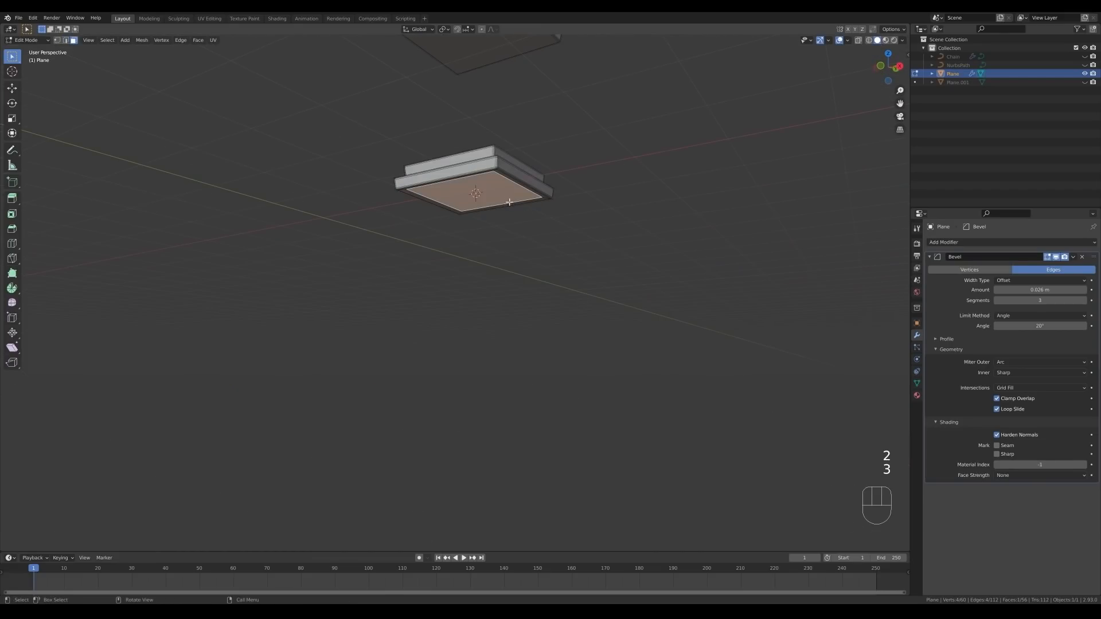
{"action": "key", "text": "s"}
{"action": "left_click", "coordinate": [599, 216]}
Bevel the base's bottom face edges by 0.1 m with 2 segments and a Superellipse profile
{"action": "middle_click_drag", "start_coordinate": [598, 215], "coordinate": [596, 248]}
{"action": "key", "text": "ctrl+b"}
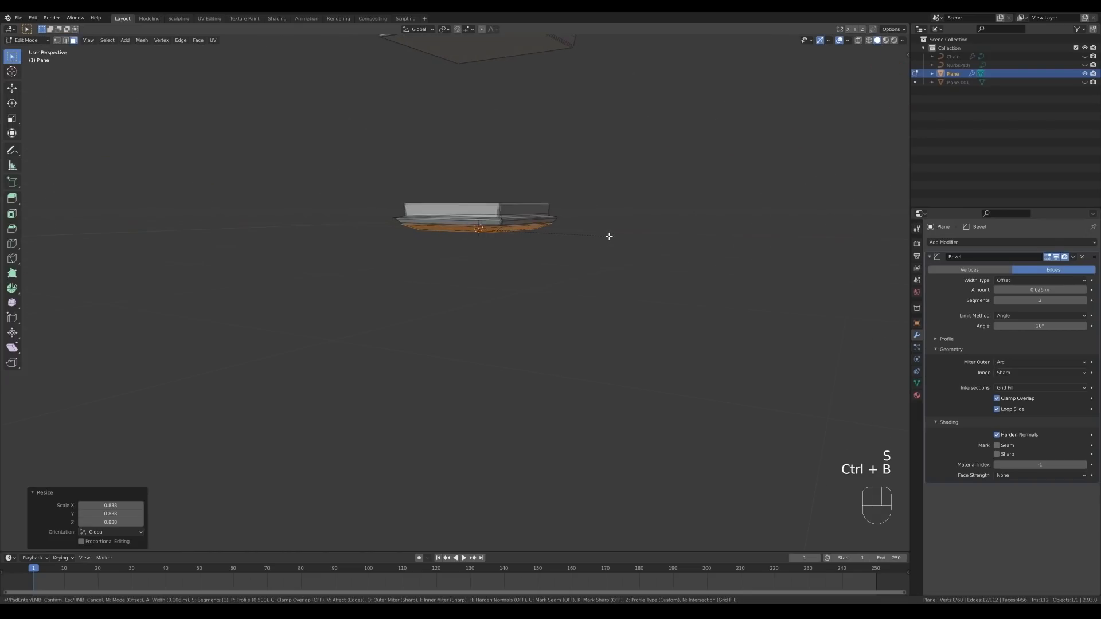
{"action": "left_click", "coordinate": [608, 231]}
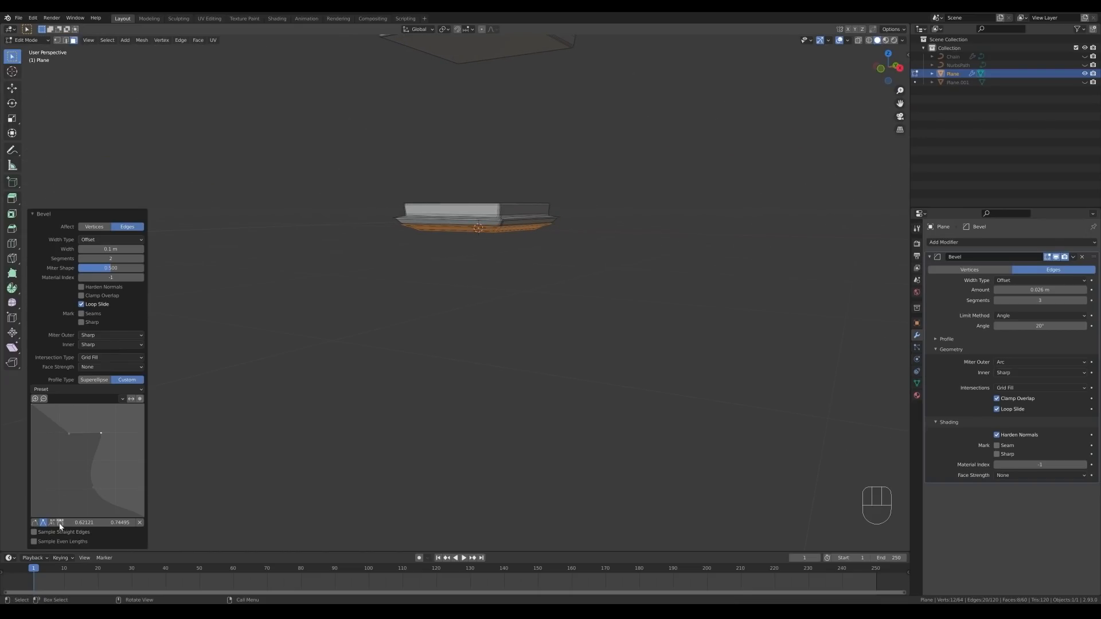
{"action": "left_click", "coordinate": [94, 379]}
{"action": "middle_click_drag", "start_coordinate": [559, 264], "coordinate": [576, 218]}
{"action": "key", "text": "Tab"}
Adjust the position of the base's selected faces and return to Object Mode
{"action": "scroll", "coordinate": [575, 218], "scroll_direction": "up", "scroll_amount": 2}
{"action": "key", "text": "Tab"}
{"action": "key", "text": "3"}
{"action": "key", "text": "g"}
{"action": "left_click", "coordinate": [579, 219]}
{"action": "key", "text": "Tab"}
{"action": "scroll", "coordinate": [631, 258], "scroll_direction": "down", "scroll_amount": 3}
{"action": "middle_click_drag", "start_coordinate": [593, 155], "coordinate": [567, 205]}
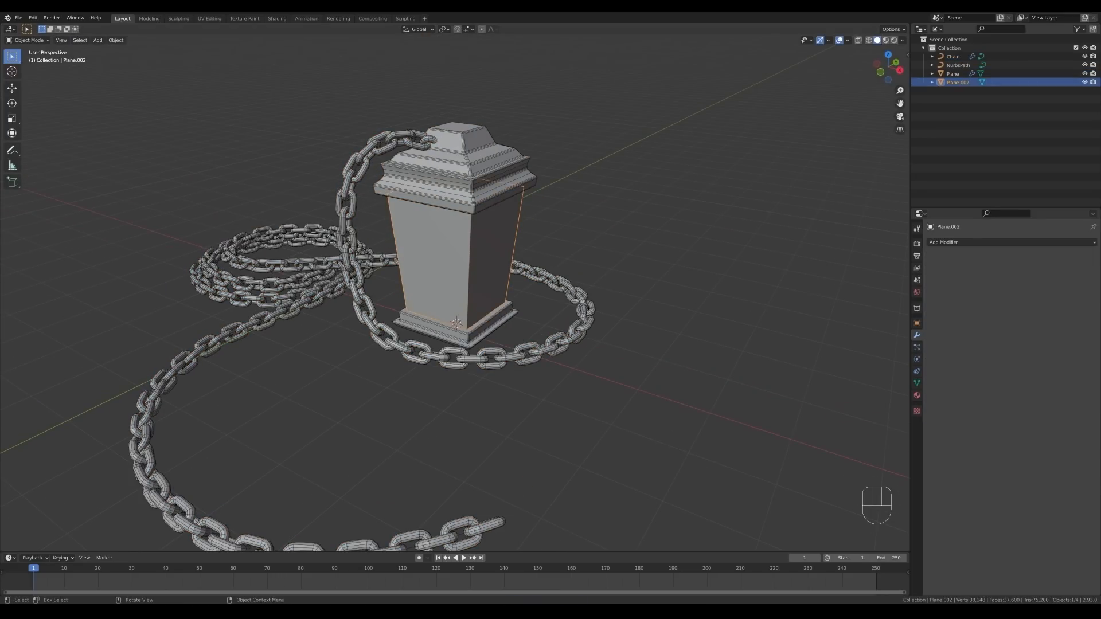
Duplicate one side face of the middle band in place, separate it into its own object, and hide the original band
{"action": "key", "text": "Tab"}
{"action": "key", "text": "3"}
{"action": "key", "text": "shift+d"}
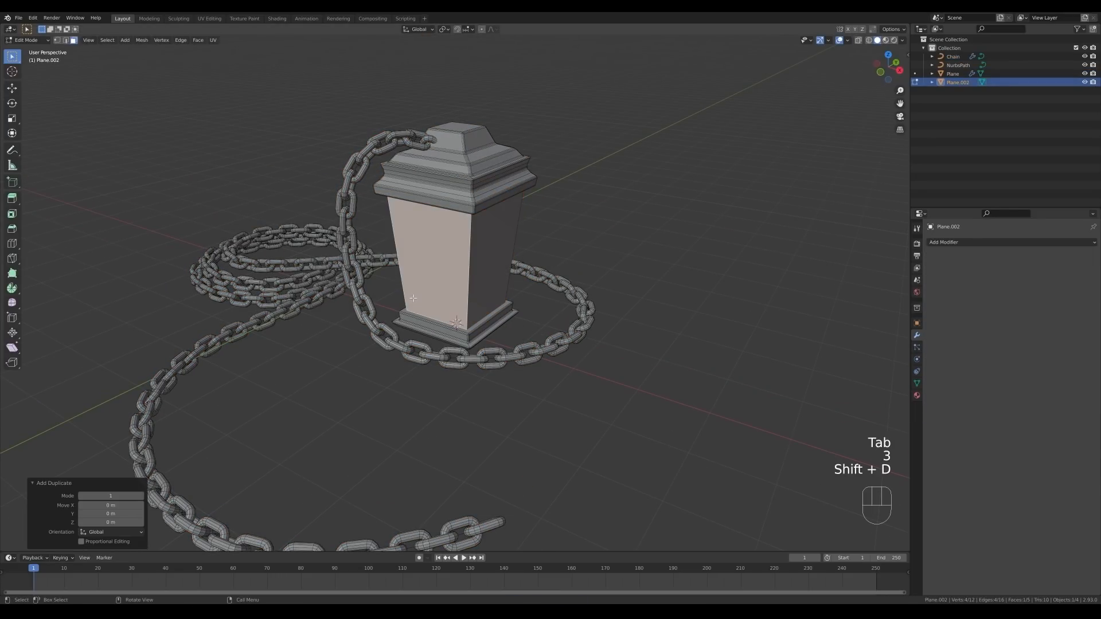
{"action": "key", "text": "p"}
{"action": "left_click", "coordinate": [416, 297]}
{"action": "key", "text": "Tab"}
{"action": "key", "text": "h"}
Add a horizontal loop cut to the separated side panel and bevel it into a tall central band
{"action": "left_click", "coordinate": [462, 272]}
{"action": "key", "text": "Tab"}
{"action": "scroll", "coordinate": [613, 248], "scroll_direction": "up", "scroll_amount": 1}
{"action": "mouse_move", "coordinate": [620, 278]}
{"action": "middle_mouse_down"}
{"action": "mouse_move", "coordinate": [661, 276]}
{"action": "mouse_move", "coordinate": [631, 293]}
{"action": "middle_mouse_up"}
{"action": "key", "text": "ctrl+r"}
{"action": "left_click", "coordinate": [552, 241]}
{"action": "key", "text": "ctrl+b"}
{"action": "left_click", "coordinate": [614, 253]}
Add a centred vertical loop cut to the side panel and bevel it by about 0.363 m
{"action": "key", "text": "ctrl+r"}
{"action": "left_click", "coordinate": [457, 209]}
{"action": "right_click", "coordinate": [457, 209]}
{"action": "key", "text": "ctrl+b"}
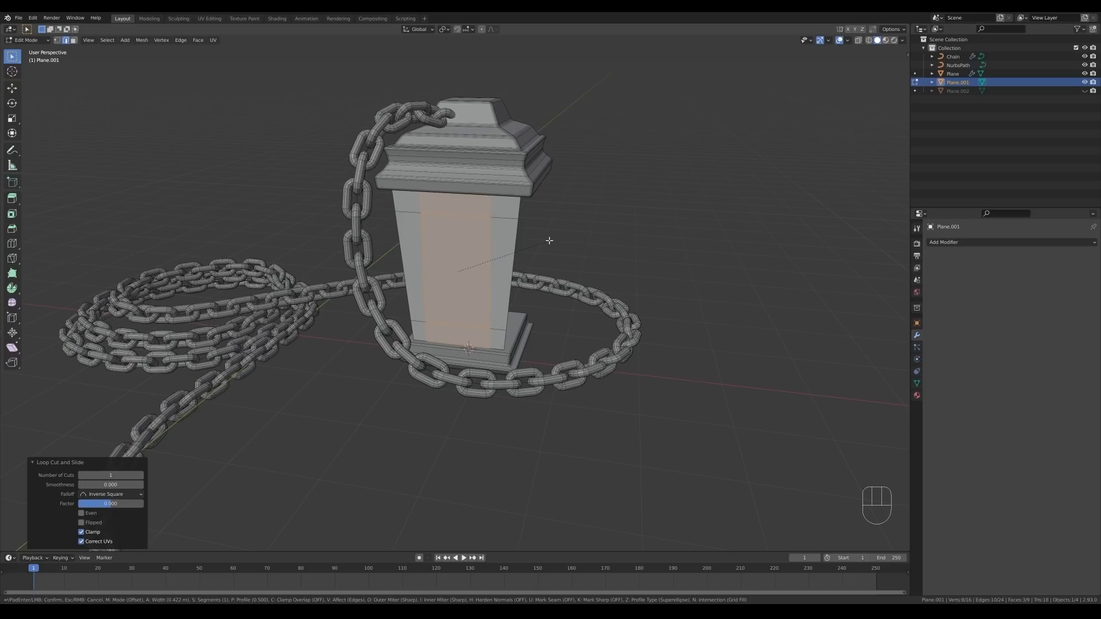
{"action": "left_click", "coordinate": [544, 242]}
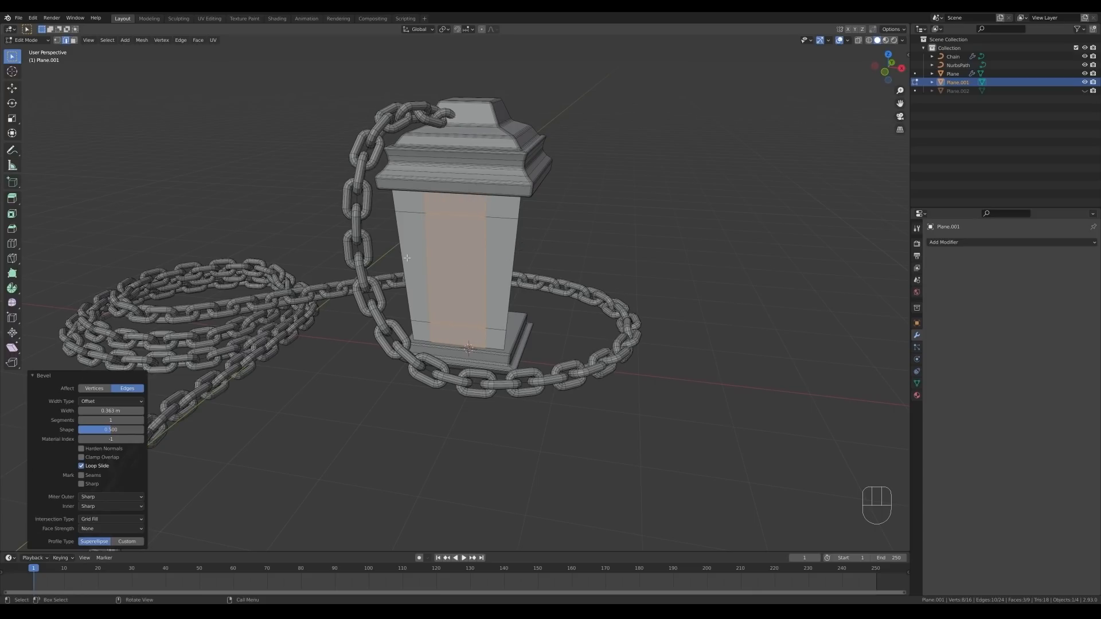
Slide the side panel's two vertical edge loops outward towards its sides, the right-hand loop by a factor of 0.3
{"action": "key", "text": "2"}
{"action": "left_click", "coordinate": [426, 263], "text": "alt"}
{"action": "key", "text": "g"}
{"action": "key", "text": "g"}
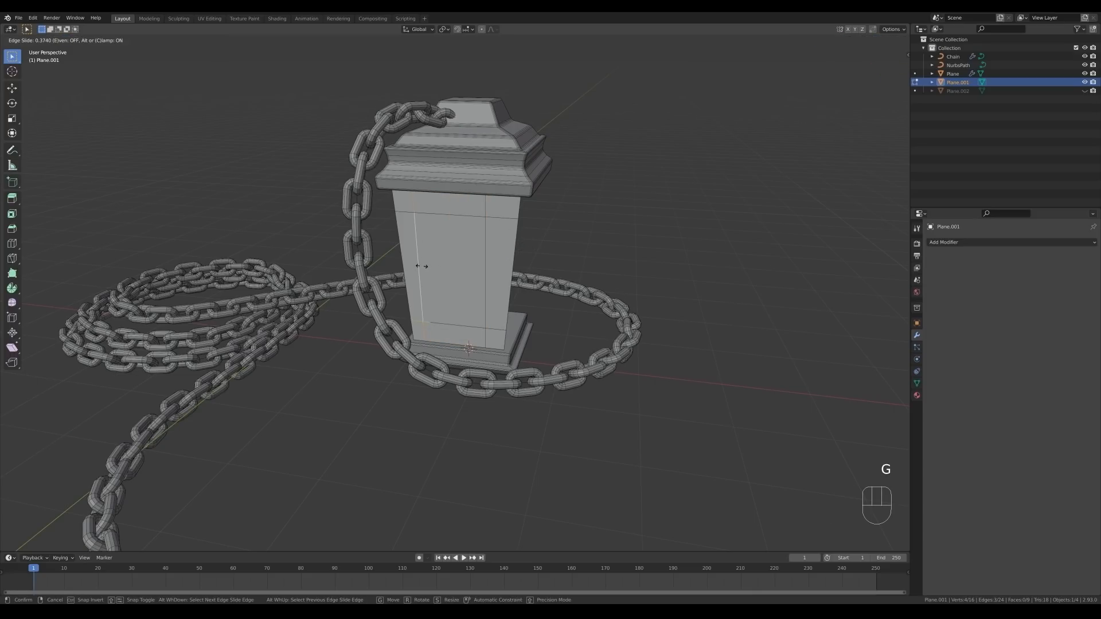
{"action": "left_click", "coordinate": [422, 266]}
{"action": "left_click", "coordinate": [487, 267], "text": "alt"}
{"action": "key", "text": "g"}
{"action": "key", "text": "g"}
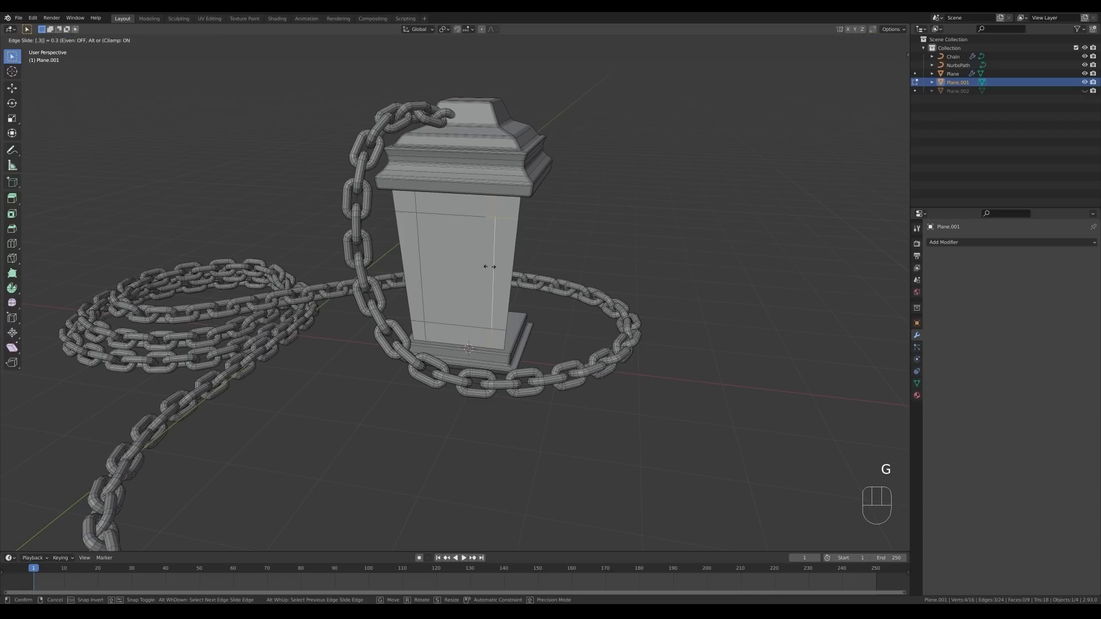
{"action": "left_click", "coordinate": [489, 267]}
Inset the side panel's central face and dissolve the four edges that framed it before the inset
{"action": "key", "text": "3"}
{"action": "key", "text": "i"}
{"action": "left_click", "coordinate": [405, 262]}
{"action": "key", "text": "2"}
{"action": "key", "text": "ctrl+x"}
{"action": "key", "text": "ctrl+x"}
{"action": "key", "text": "ctrl+x"}
{"action": "key", "text": "ctrl+x"}
{"action": "key", "text": "1"}
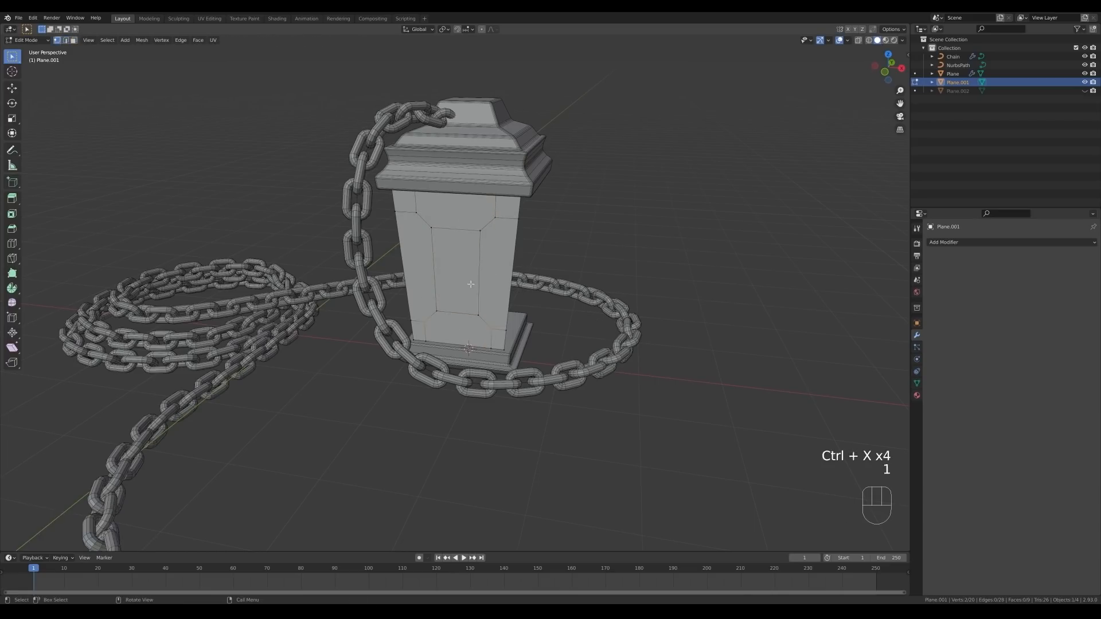
Slide the inner rectangle's lower edge up and its upper edge down to shorten the rectangle
{"action": "key", "text": "2"}
{"action": "left_click", "coordinate": [472, 312]}
{"action": "key", "text": "g"}
{"action": "key", "text": "g"}
{"action": "left_click", "coordinate": [483, 303]}
{"action": "left_click", "coordinate": [471, 232]}
{"action": "key", "text": "g"}
{"action": "key", "text": "g"}
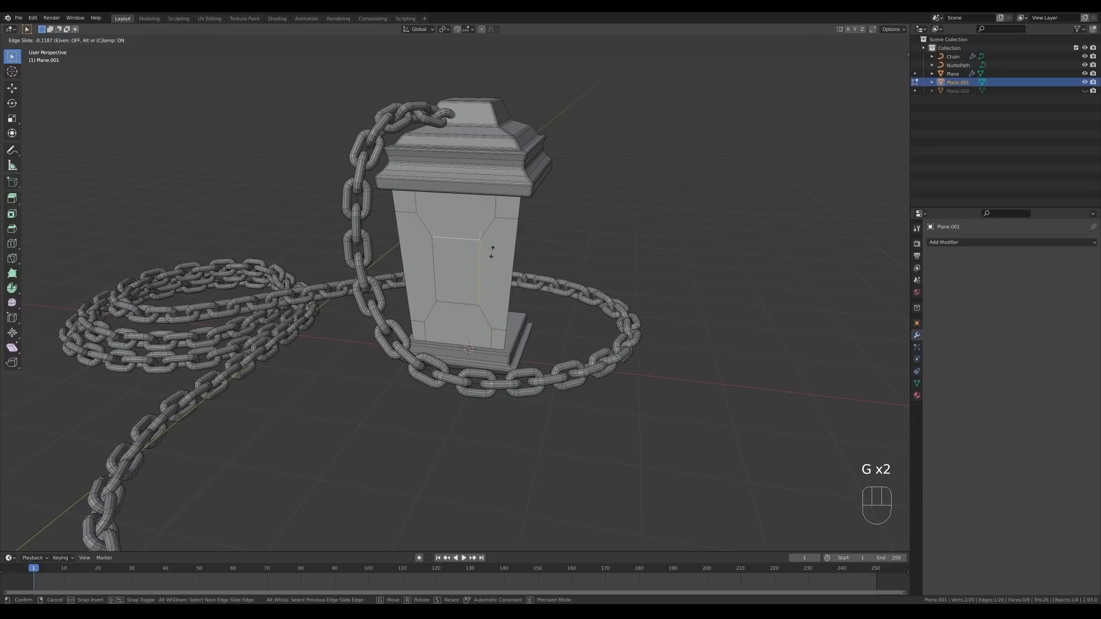
{"action": "left_click", "coordinate": [492, 251]}
Move the vertex pairs on the panel's side edges, the upper pair down and the lower pair up
{"action": "key", "text": "1"}
{"action": "left_click", "coordinate": [396, 213]}
{"action": "left_click", "coordinate": [518, 218], "text": "shift"}
{"action": "key", "text": "g"}
{"action": "left_click", "coordinate": [411, 321]}
{"action": "left_click", "coordinate": [507, 330], "text": "shift"}
{"action": "key", "text": "g"}
{"action": "key", "text": "g"}
{"action": "left_click", "coordinate": [594, 320]}
Scale the vertex pairs on the panel's bottom and top edges along X to adjust their spacing
{"action": "left_click", "coordinate": [426, 342]}
{"action": "left_click", "coordinate": [492, 349], "text": "shift"}
{"action": "key", "text": "s"}
{"action": "left_click", "coordinate": [550, 346]}
{"action": "left_click", "coordinate": [416, 195]}
{"action": "left_click", "coordinate": [496, 198], "text": "shift"}
{"action": "key", "text": "s"}
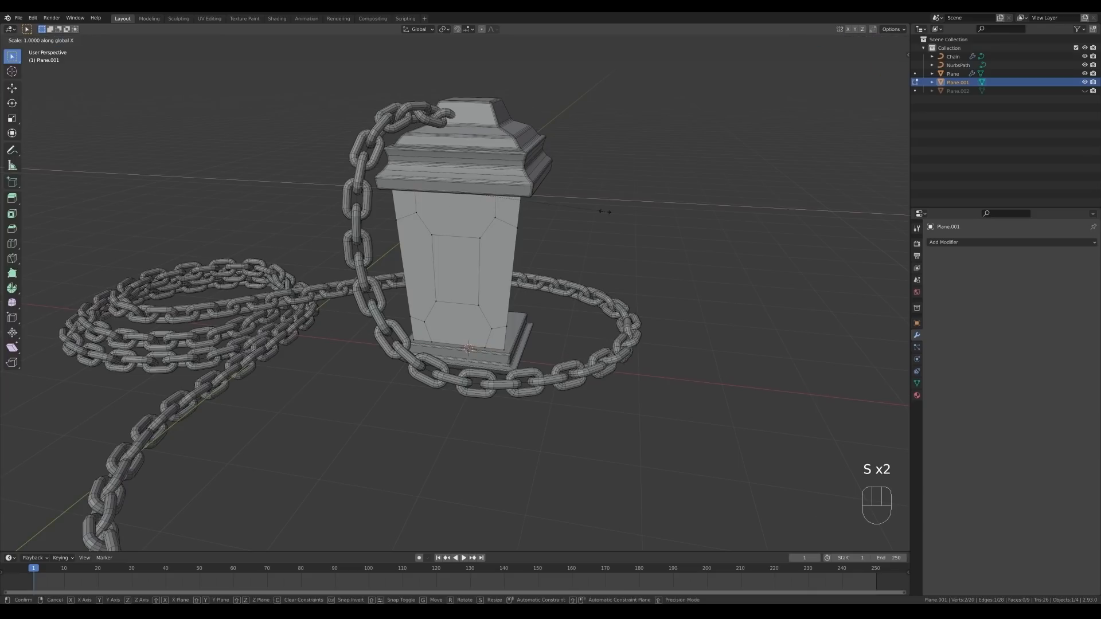
{"action": "left_click", "coordinate": [575, 210]}
{"action": "middle_click_drag", "start_coordinate": [556, 223], "coordinate": [564, 249]}
{"action": "scroll", "coordinate": [565, 249], "scroll_direction": "up", "scroll_amount": 1}
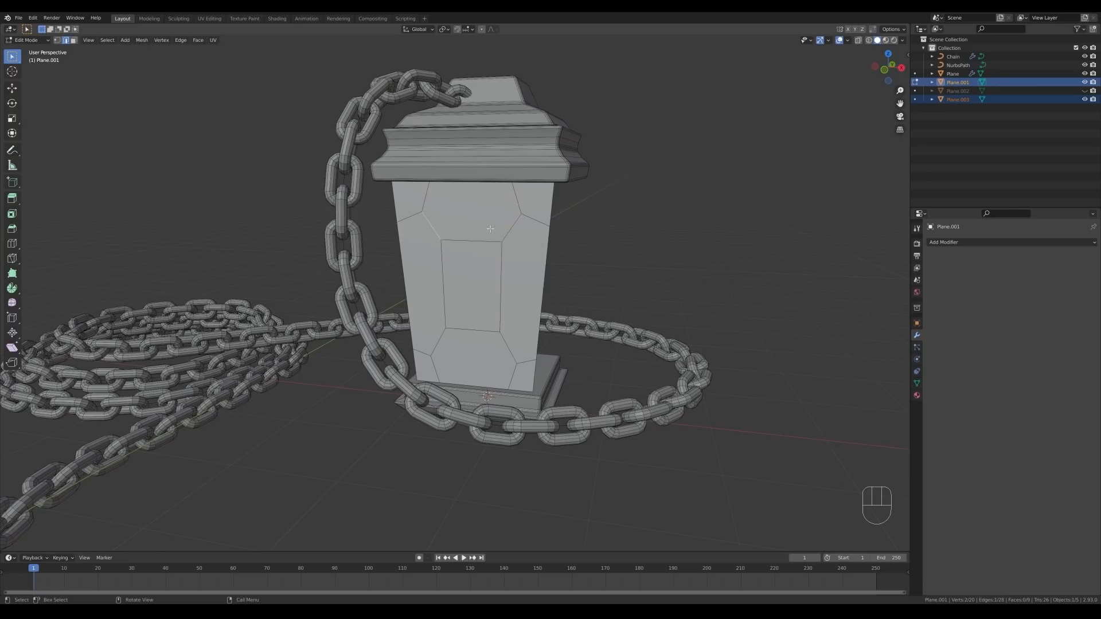
Separate the panel's remaining pattern edges into their own objects and delete the leftover panel
{"action": "key", "text": "p"}
{"action": "left_click", "coordinate": [517, 271]}
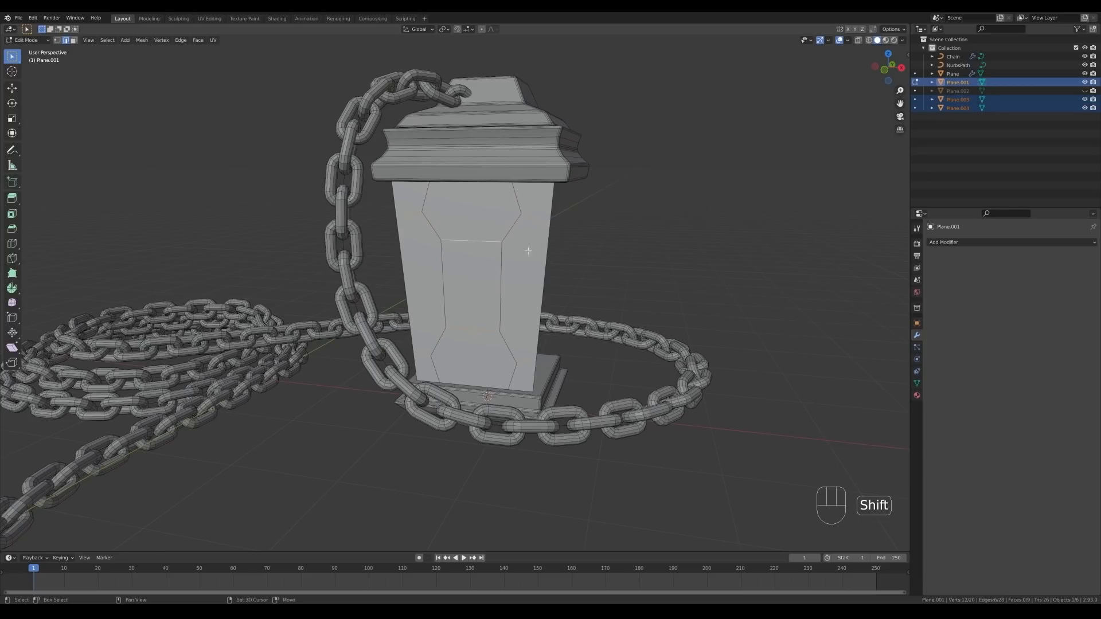
{"action": "key", "text": "Tab"}
{"action": "key", "text": "x"}
{"action": "middle_click_drag", "start_coordinate": [565, 253], "coordinate": [556, 249]}
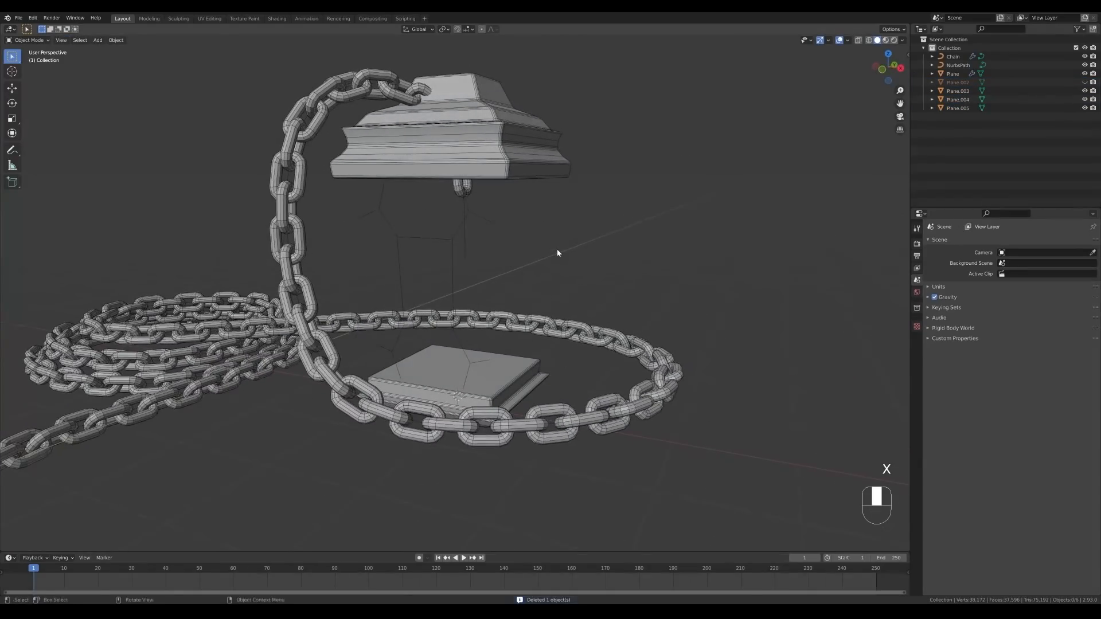
Unhide the original middle band, duplicate its four corner edges in place into a separate object, and hide the band again
{"action": "key", "text": "alt+h"}
{"action": "key", "text": "h"}
{"action": "key", "text": "Tab"}
{"action": "key", "text": "alt+h"}
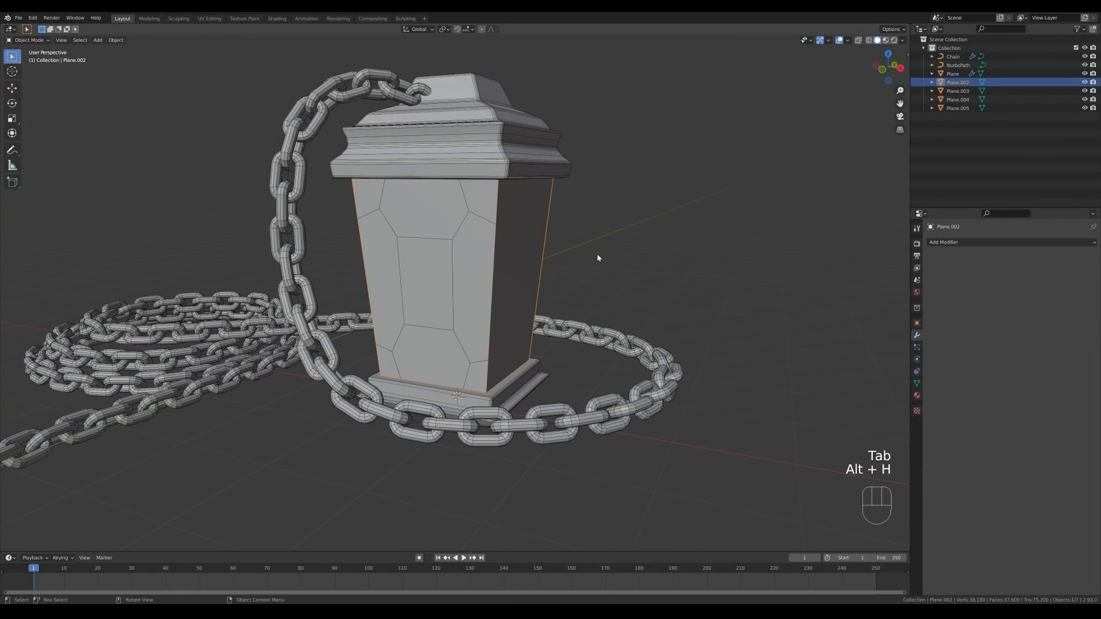
{"action": "key", "text": "Tab"}
{"action": "key", "text": "2"}
{"action": "key", "text": "shift+d"}
{"action": "right_click", "coordinate": [565, 272]}
{"action": "key", "text": "p"}
{"action": "left_click", "coordinate": [506, 258]}
{"action": "key", "text": "Tab"}
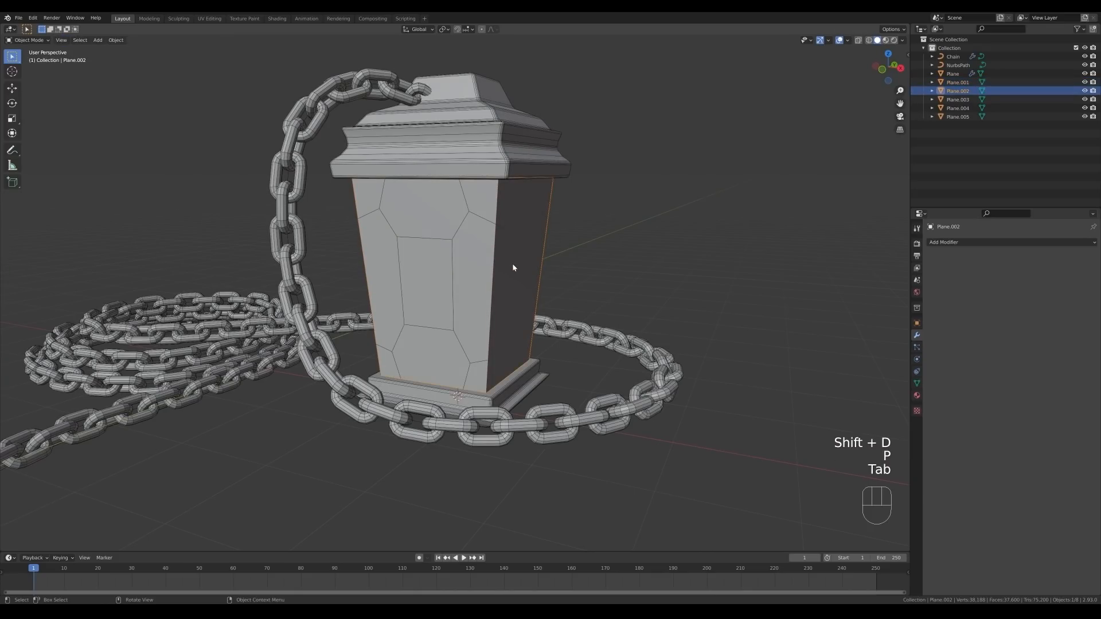
{"action": "key", "text": "h"}
Convert the separated corner edges to a curve and give it a round bevel depth to form the corner posts
{"action": "middle_click_drag", "start_coordinate": [546, 251], "coordinate": [542, 260]}
{"action": "left_click", "coordinate": [483, 271]}
{"action": "key", "text": "q"}
{"action": "left_click", "coordinate": [484, 271]}
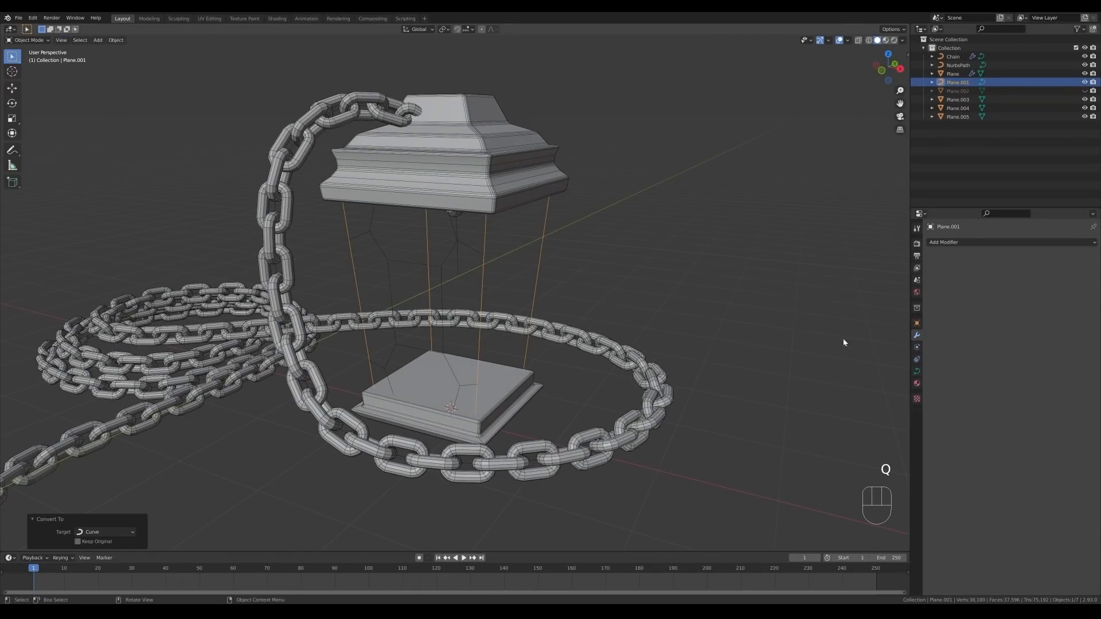
{"action": "left_click", "coordinate": [916, 371]}
{"action": "left_click_drag", "start_coordinate": [1033, 475], "coordinate": [1049, 476], "text": "shift"}
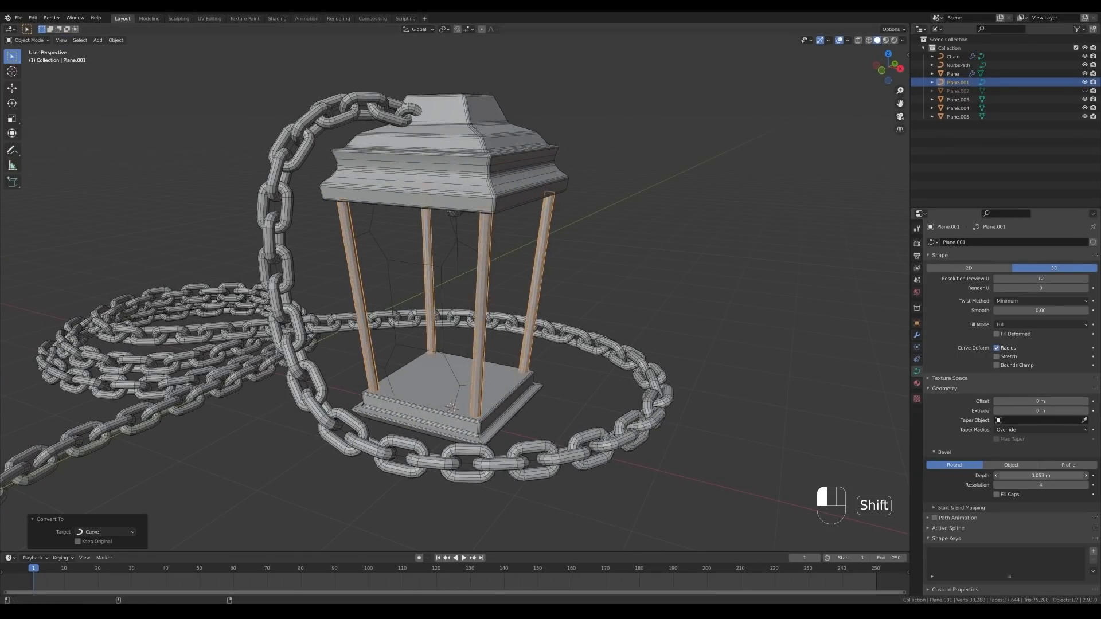
Convert the pattern's four diagonal edges to a curve and set its bevel depth to 0.025 m
{"action": "left_click", "coordinate": [459, 255]}
{"action": "key", "text": "q"}
{"action": "left_click", "coordinate": [460, 282]}
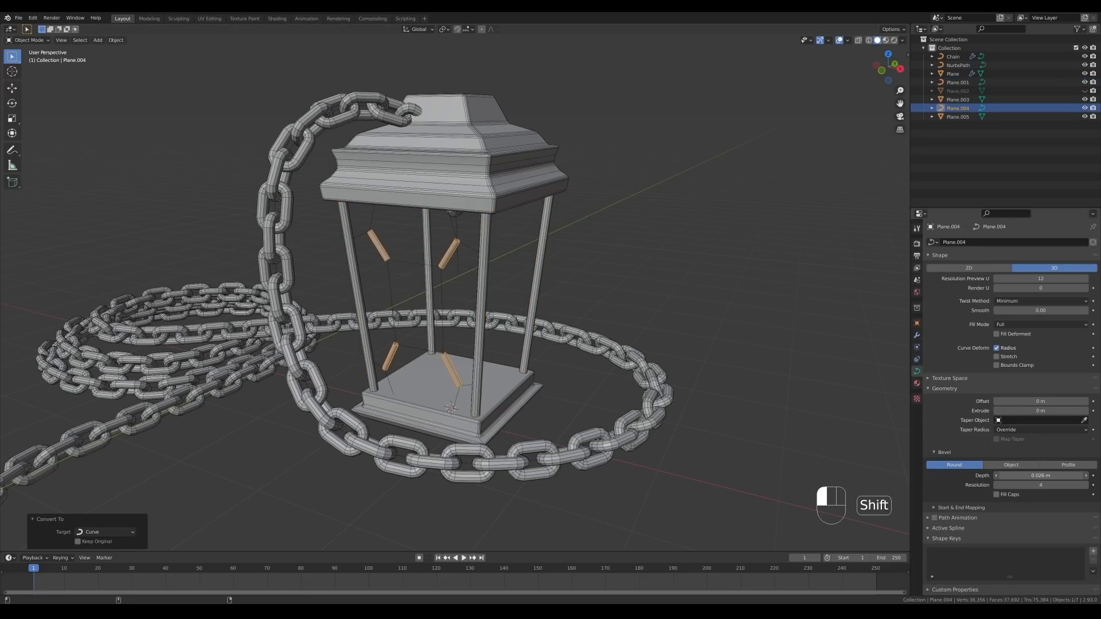
{"action": "key", "text": "Return"}
Convert the pattern's horizontal edges to a curve and set its bevel depth to 0.025 m
{"action": "left_click", "coordinate": [469, 249]}
{"action": "key", "text": "q"}
{"action": "left_click", "coordinate": [470, 248]}
{"action": "left_click", "coordinate": [1056, 475]}
{"action": "type", "text": ".02"}
{"action": "key", "text": "Return"}
Convert the pattern's long vertical edges to a curve and set its bevel depth to 0.025 m
{"action": "left_click", "coordinate": [442, 304]}
{"action": "key", "text": "q"}
{"action": "left_click", "coordinate": [693, 363]}
{"action": "left_click", "coordinate": [1044, 475]}
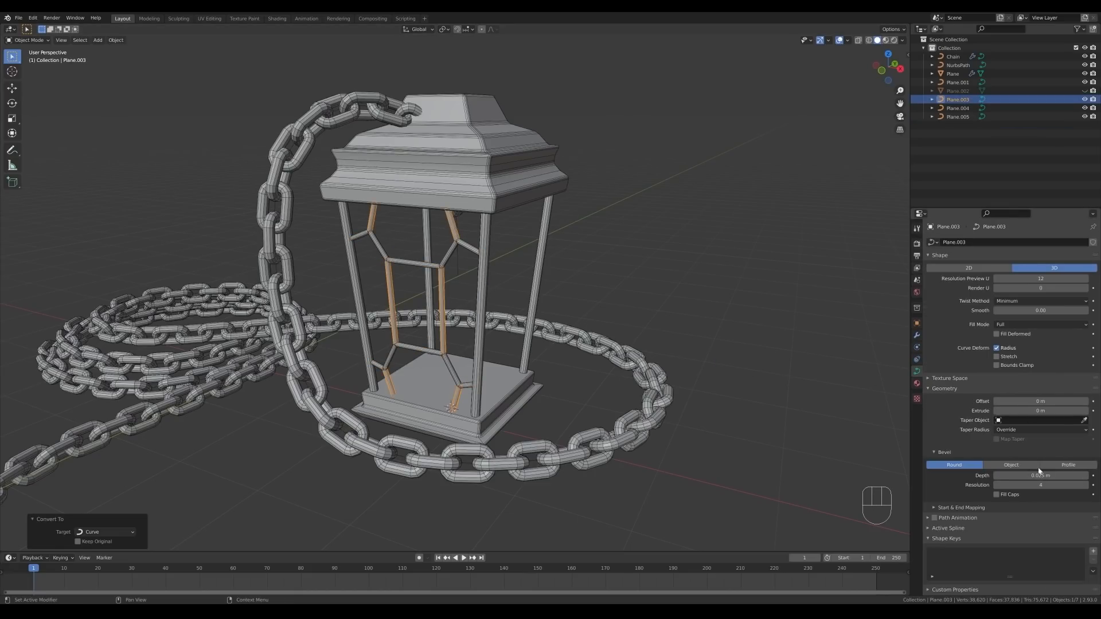
Select the three beveled pattern curves together and convert them to meshes
{"action": "left_click", "coordinate": [444, 262], "text": "shift"}
{"action": "left_click", "coordinate": [421, 351], "text": "shift"}
{"action": "middle_click_drag", "start_coordinate": [431, 350], "coordinate": [455, 356]}
{"action": "scroll", "coordinate": [710, 338], "scroll_direction": "up", "scroll_amount": 3}
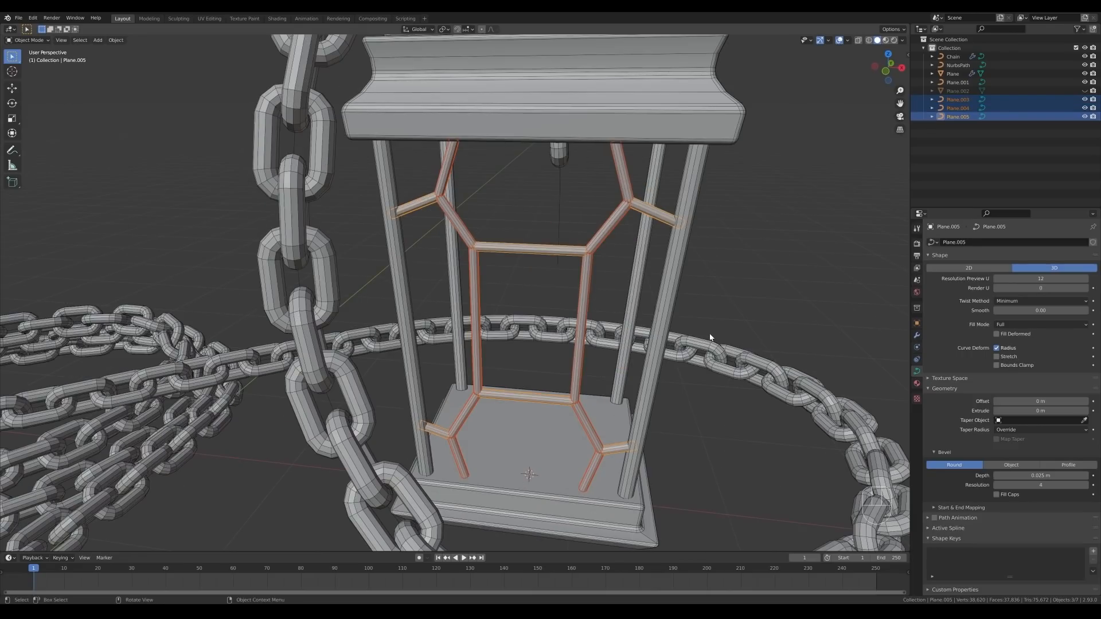
{"action": "left_click", "coordinate": [790, 260]}
{"action": "left_click", "coordinate": [657, 214]}
{"action": "left_click", "coordinate": [622, 183], "text": "shift"}
{"action": "left_click", "coordinate": [619, 212], "text": "shift"}
{"action": "key", "text": "q"}
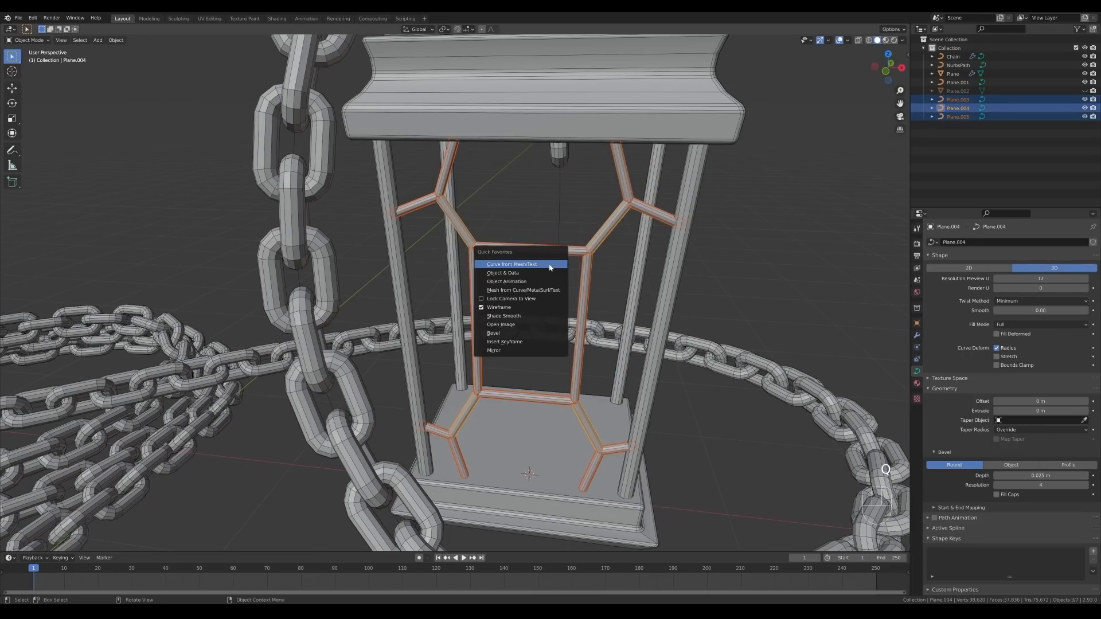
{"action": "left_click", "coordinate": [514, 293]}
{"action": "scroll", "coordinate": [576, 316], "scroll_direction": "down", "scroll_amount": 4}
{"action": "middle_click_drag", "start_coordinate": [631, 301], "coordinate": [609, 293]}
Add a Mirror modifier on the Y axis to the diagonal bars and join the three pattern meshes into one object
{"action": "left_click", "coordinate": [917, 335]}
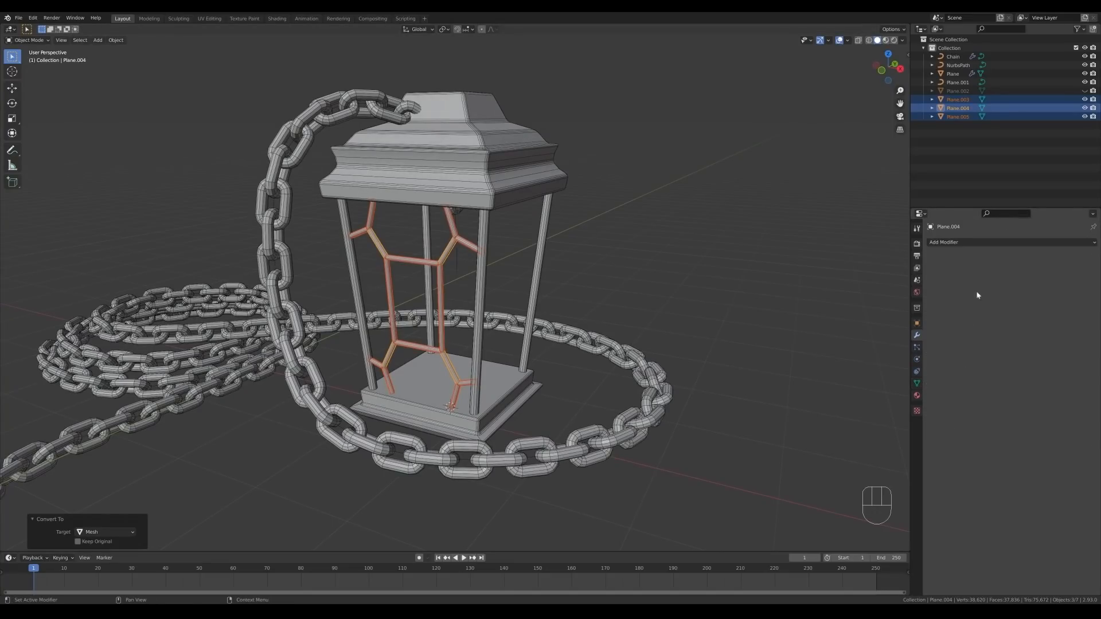
{"action": "left_click", "coordinate": [969, 243]}
{"action": "left_click", "coordinate": [935, 345]}
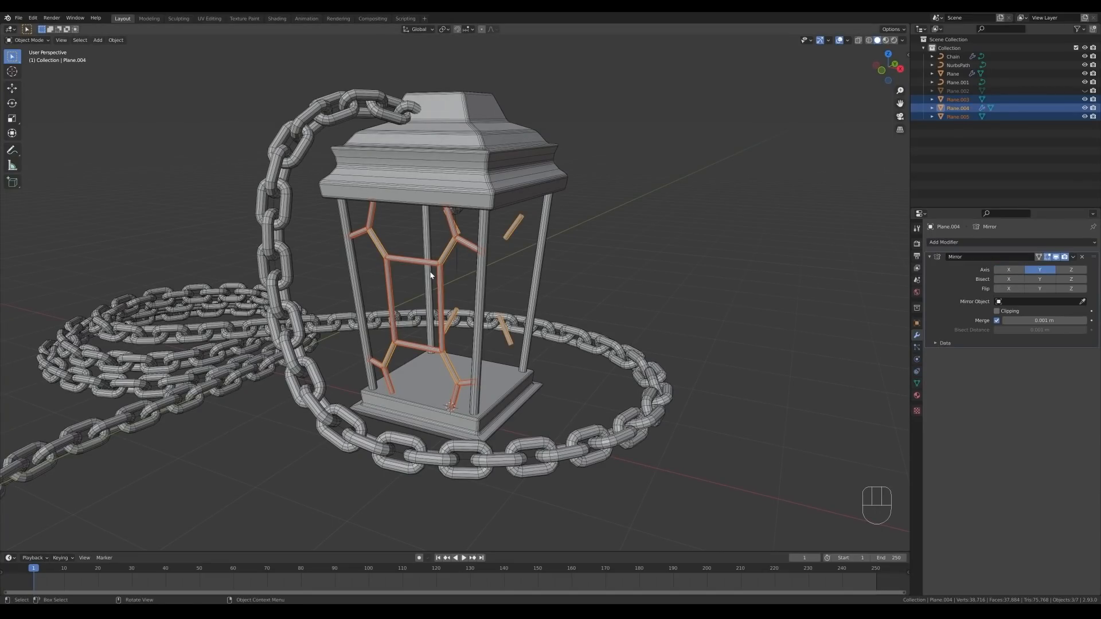
{"action": "key", "text": "ctrl+j"}
Make a linked duplicate of the joined pattern and rotate it 90° about Z to cover the other two sides
{"action": "key", "text": "alt+d"}
{"action": "key", "text": "r"}
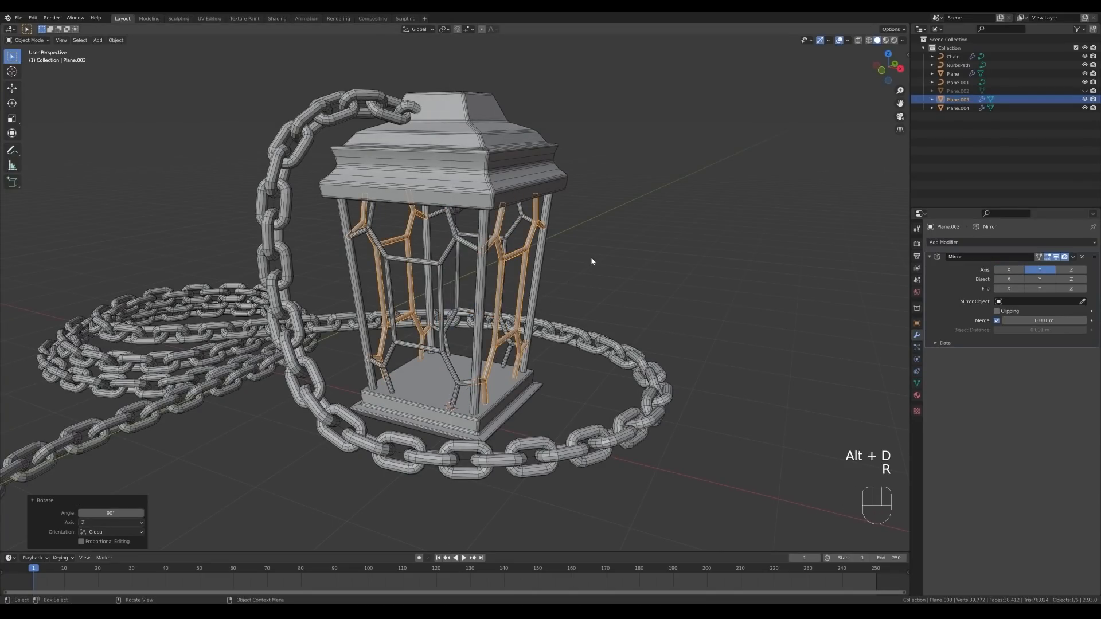
{"action": "left_click", "coordinate": [593, 263]}
Unhide the lantern's middle band and add a Solidify modifier to it in X-ray display
{"action": "key", "text": "alt+h"}
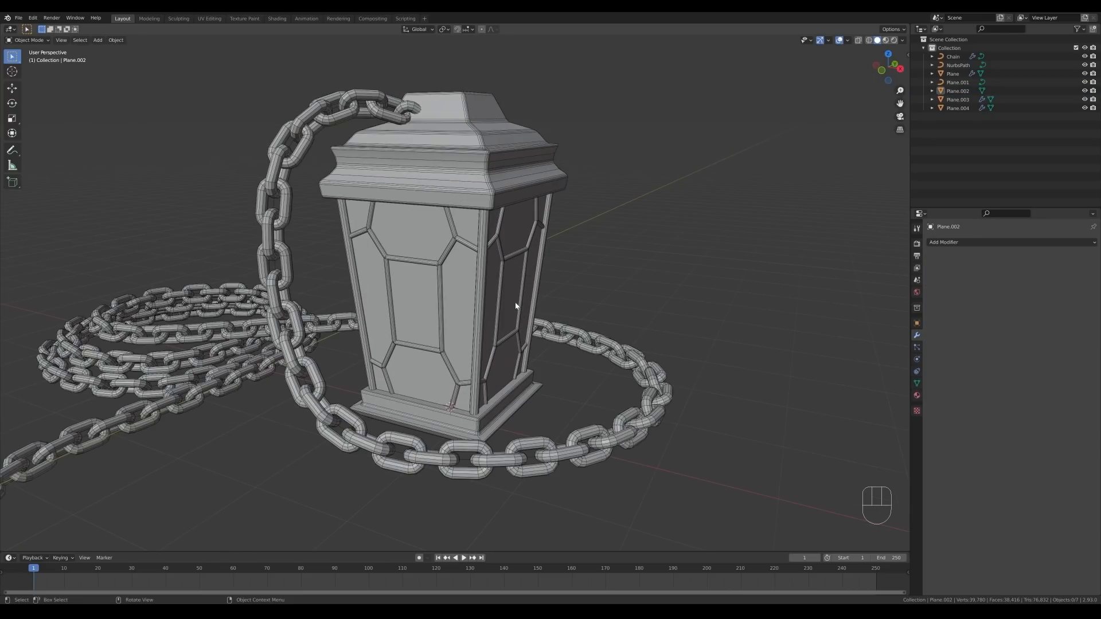
{"action": "right_click", "coordinate": [480, 261]}
{"action": "left_click", "coordinate": [480, 257]}
{"action": "scroll", "coordinate": [480, 261], "scroll_direction": "down", "scroll_amount": 3}
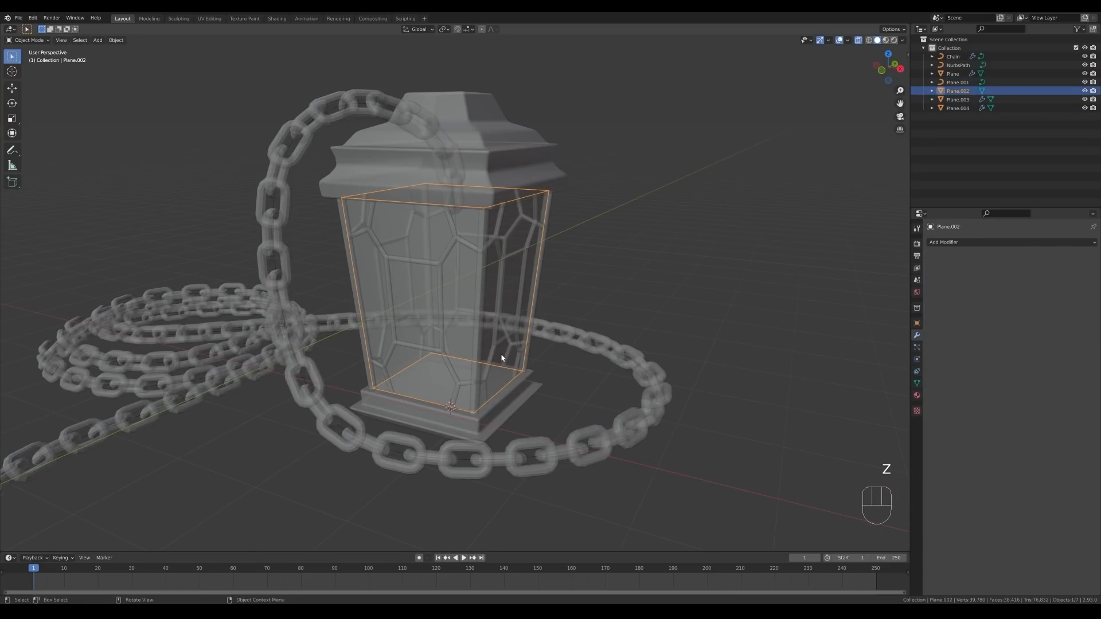
{"action": "left_click", "coordinate": [1012, 242]}
{"action": "left_click", "coordinate": [929, 363]}
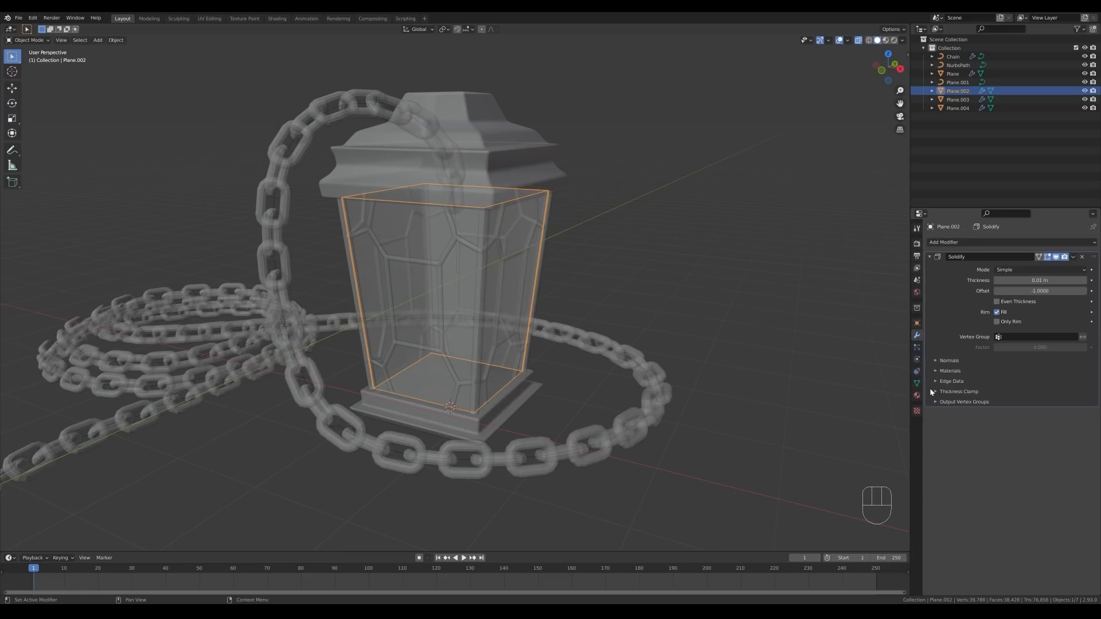
Enable even thickness on the Solidify modifier and set the thickness to about 0.021 m
{"action": "scroll", "coordinate": [574, 295], "scroll_direction": "up", "scroll_amount": 6}
{"action": "left_click_drag", "start_coordinate": [1032, 280], "coordinate": [1055, 281], "text": "shift"}
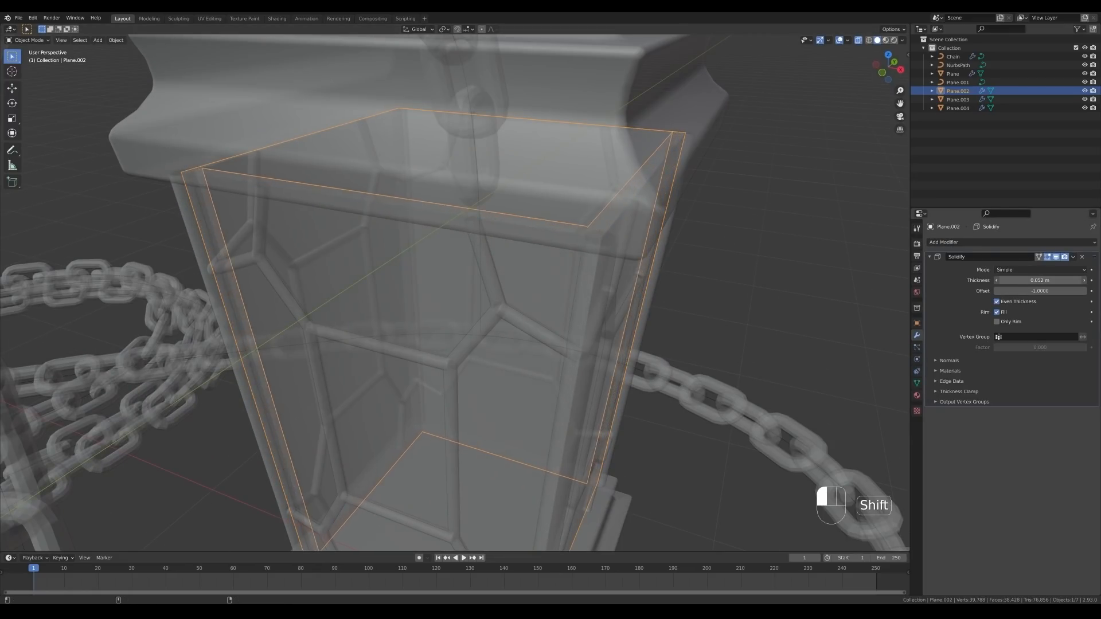
{"action": "scroll", "coordinate": [610, 265], "scroll_direction": "down", "scroll_amount": 6}
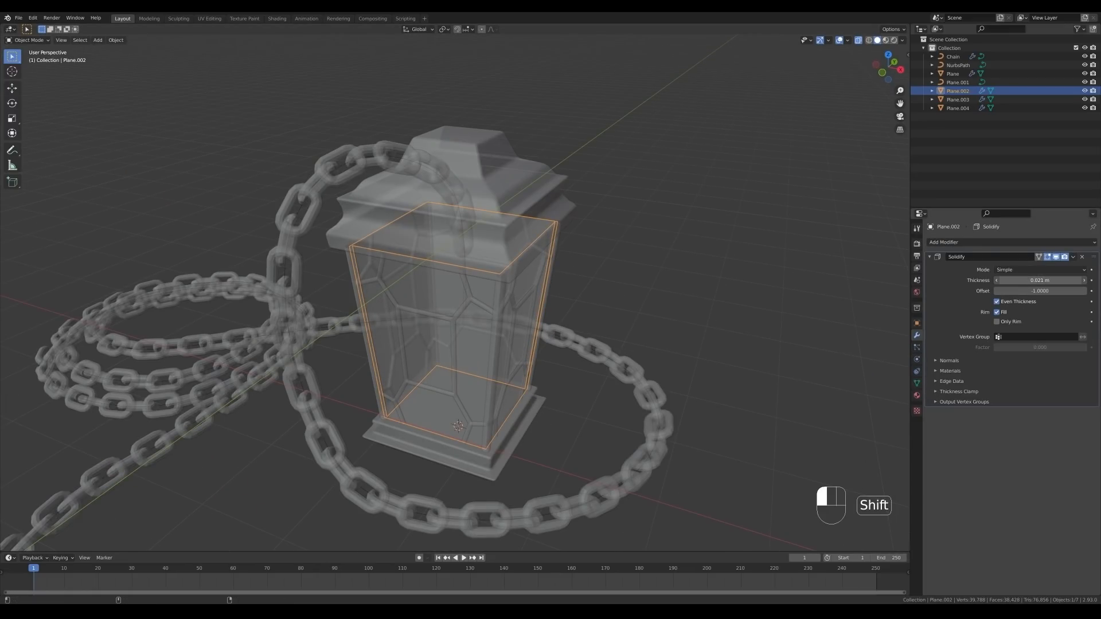
{"action": "left_click_drag", "start_coordinate": [1040, 281], "coordinate": [1044, 281], "text": "shift"}
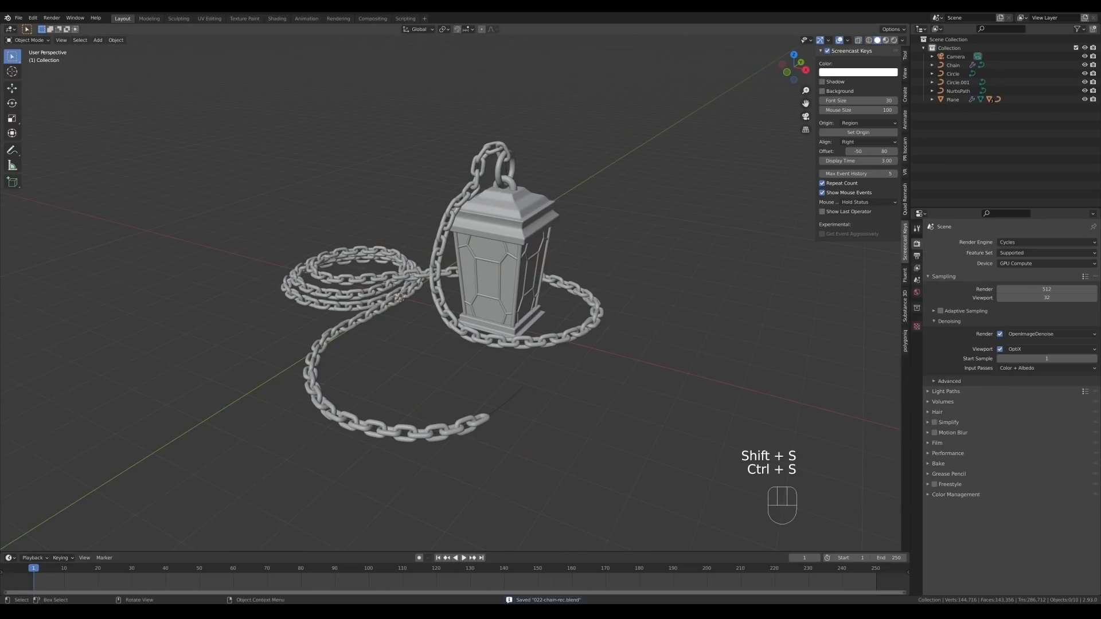
Add a ground plane and scale it up to about 70.9 m on each side
{"action": "key", "text": "shift+a"}
{"action": "left_click", "coordinate": [501, 259]}
{"action": "key", "text": "s"}
{"action": "left_click", "coordinate": [351, 269]}
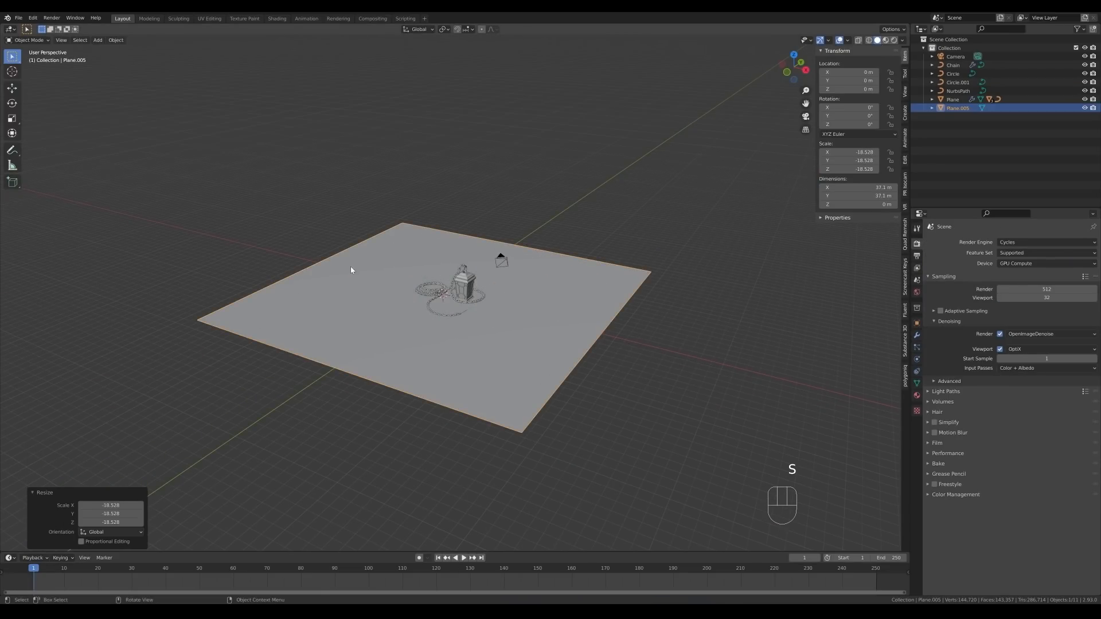
{"action": "key", "text": "s"}
{"action": "left_click", "coordinate": [597, 335]}
Give the ground plane a black material named Bg in camera view with material preview, and save the file
{"action": "key", "text": "KP_0"}
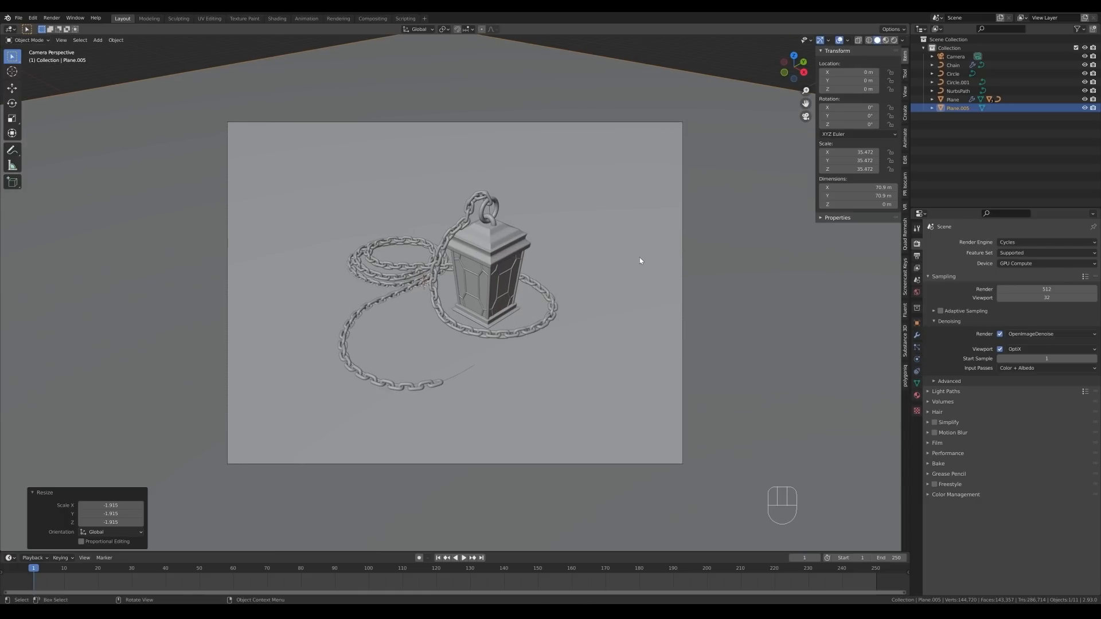
{"action": "key", "text": "z"}
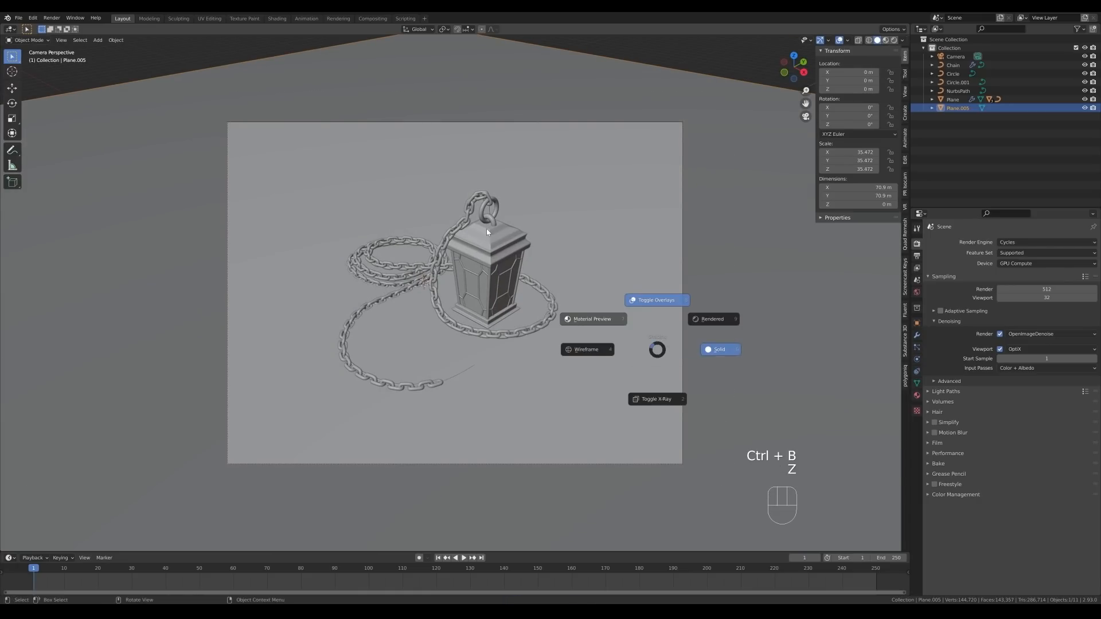
{"action": "left_click", "coordinate": [917, 395]}
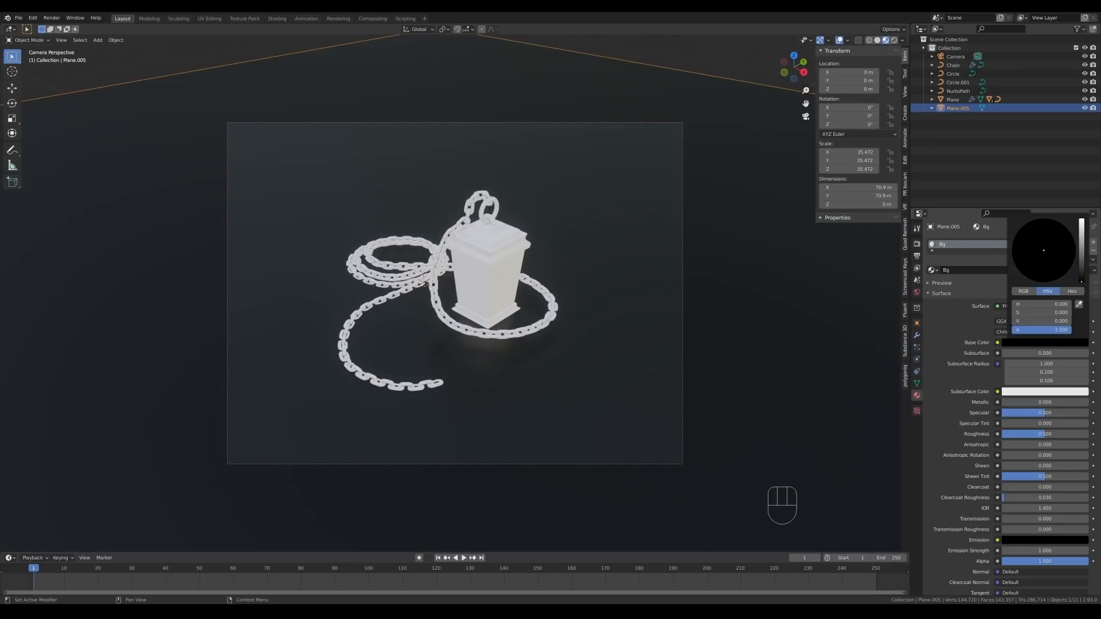
{"action": "key", "text": "ctrl+s"}
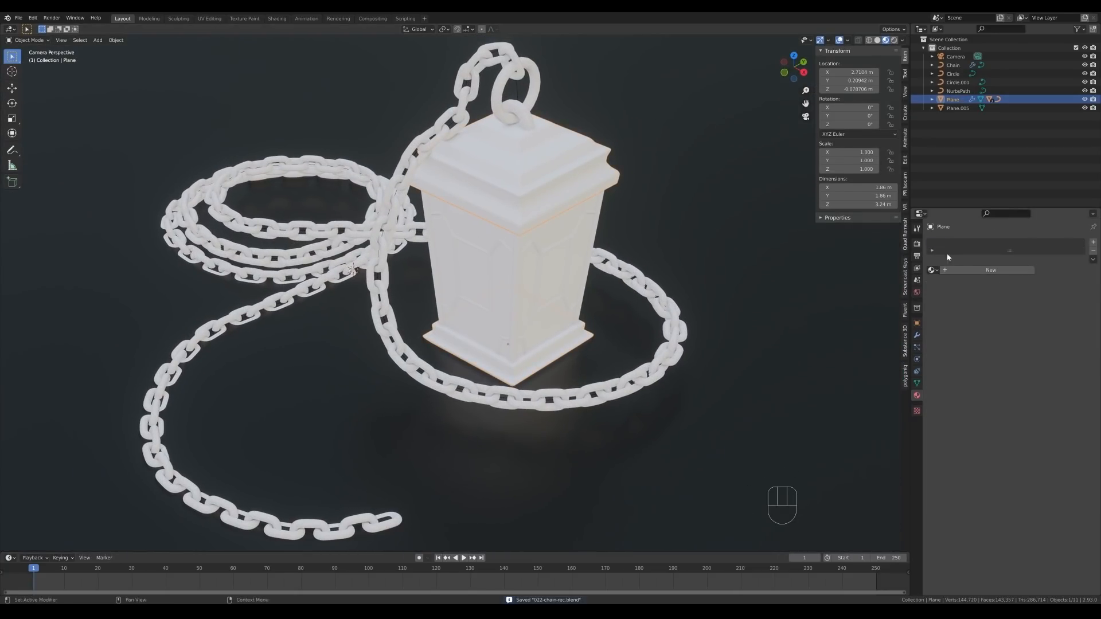
Load the forged_iron_weapon Substance material and assign it to the lantern's cap and base
{"action": "left_click", "coordinate": [905, 342]}
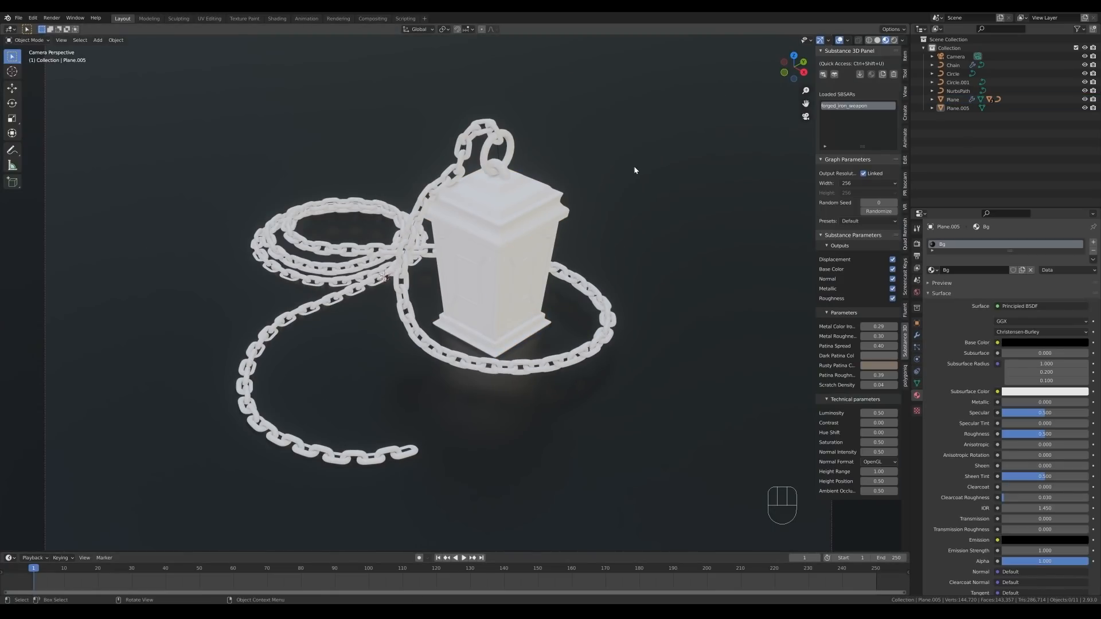
{"action": "left_click", "coordinate": [538, 202]}
{"action": "left_click", "coordinate": [871, 75]}
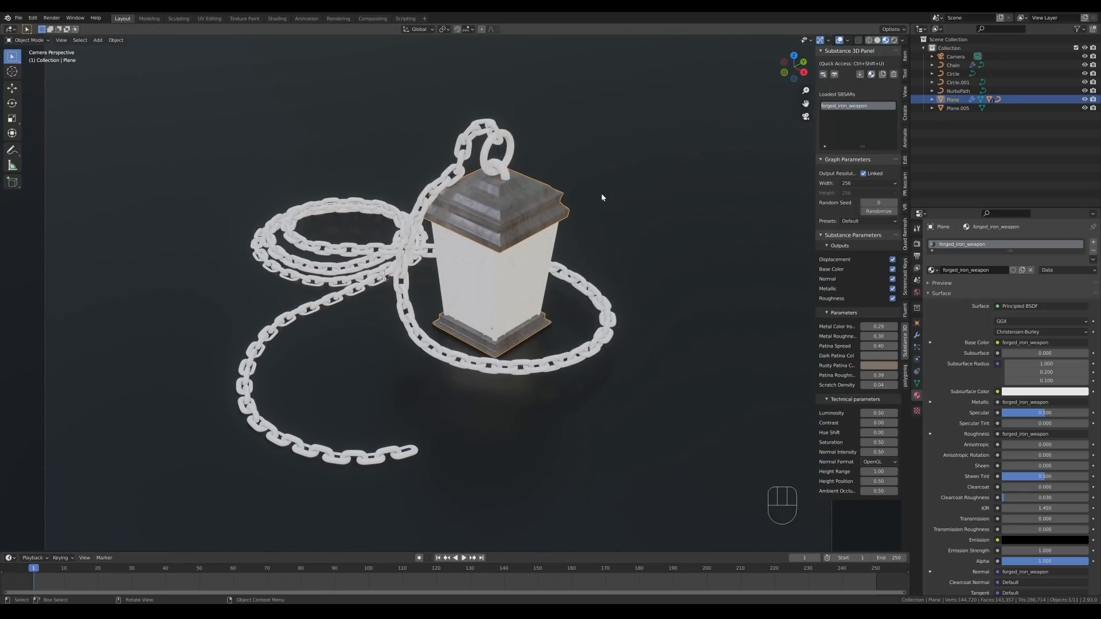
UV-unwrap all faces of the cap and base from the top view and return to Object Mode
{"action": "scroll", "coordinate": [578, 169], "scroll_direction": "up", "scroll_amount": 2}
{"action": "middle_click_drag", "start_coordinate": [577, 167], "coordinate": [551, 184], "text": "shift"}
{"action": "key", "text": "Tab"}
{"action": "key", "text": "a"}
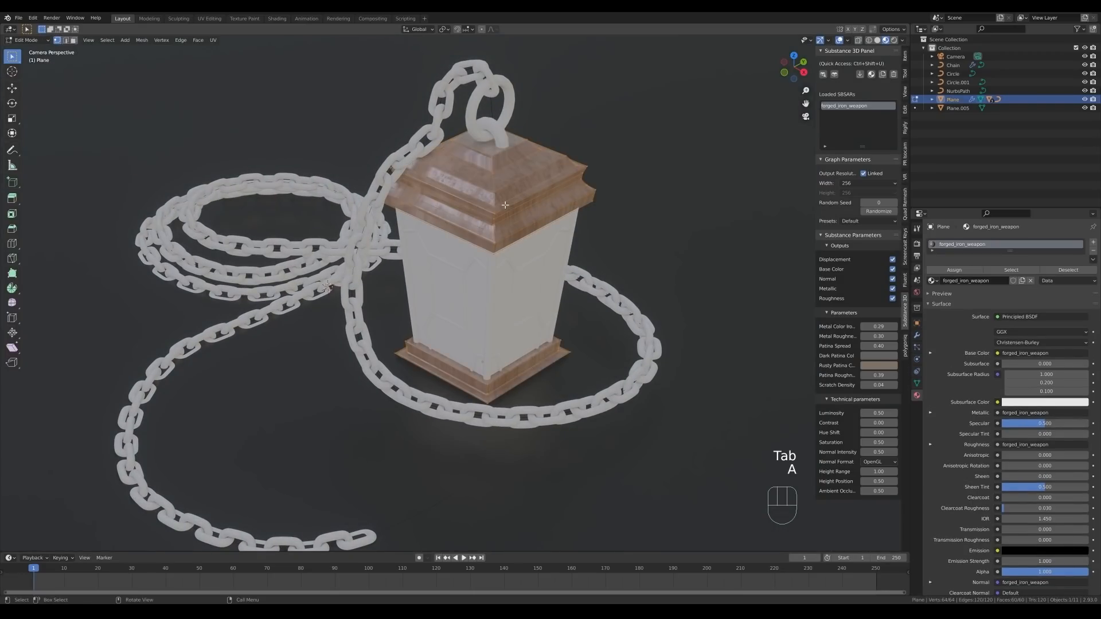
{"action": "key", "text": "KP_7"}
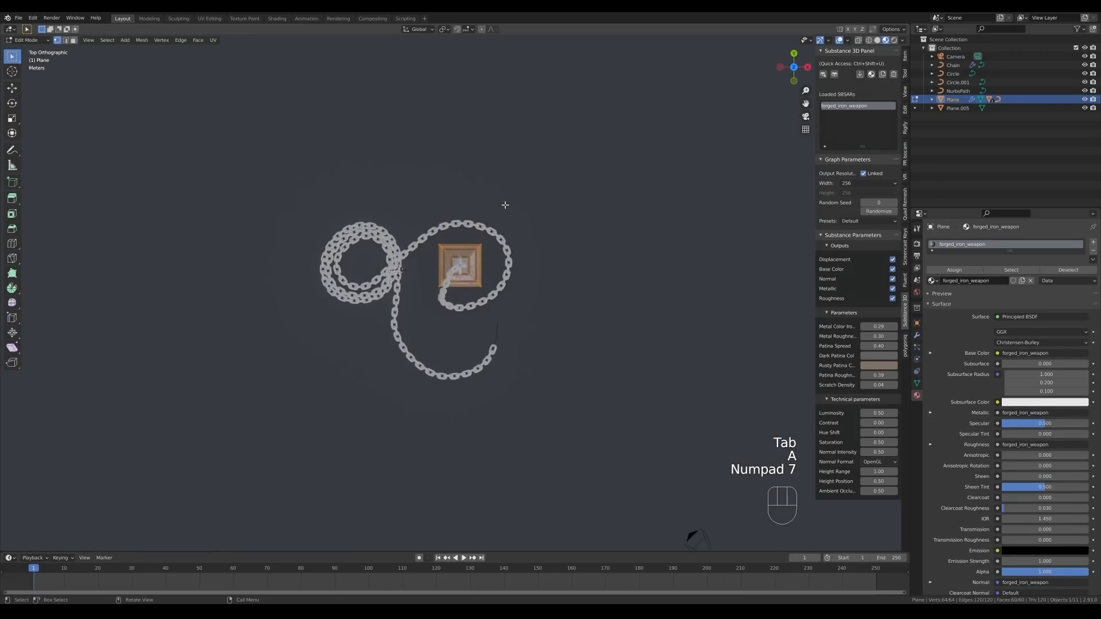
{"action": "scroll", "coordinate": [504, 205], "scroll_direction": "up", "scroll_amount": 4}
{"action": "key", "text": "u"}
{"action": "left_click", "coordinate": [503, 317]}
{"action": "middle_click_drag", "start_coordinate": [504, 317], "coordinate": [592, 212]}
{"action": "key", "text": "Tab"}
Set the output resolution of the forged_iron_weapon material to 2048
{"action": "scroll", "coordinate": [592, 212], "scroll_direction": "up", "scroll_amount": 3}
{"action": "left_click", "coordinate": [866, 184]}
{"action": "left_click", "coordinate": [861, 242]}
Unwrap all faces of the cap and base again with a different UV mapping method
{"action": "middle_click_drag", "start_coordinate": [620, 174], "coordinate": [556, 328]}
{"action": "key", "text": "Tab"}
{"action": "key", "text": "a"}
{"action": "key", "text": "u"}
{"action": "left_click", "coordinate": [617, 138]}
{"action": "key", "text": "Tab"}
Convert the curve object forming the lantern's frame bars to a mesh
{"action": "left_click", "coordinate": [556, 328]}
{"action": "scroll", "coordinate": [625, 282], "scroll_direction": "up", "scroll_amount": 3}
{"action": "middle_click_drag", "start_coordinate": [625, 281], "coordinate": [582, 284], "text": "shift"}
{"action": "key", "text": "q"}
{"action": "scroll", "coordinate": [573, 241], "scroll_direction": "down", "scroll_amount": 2}
{"action": "key", "text": "q"}
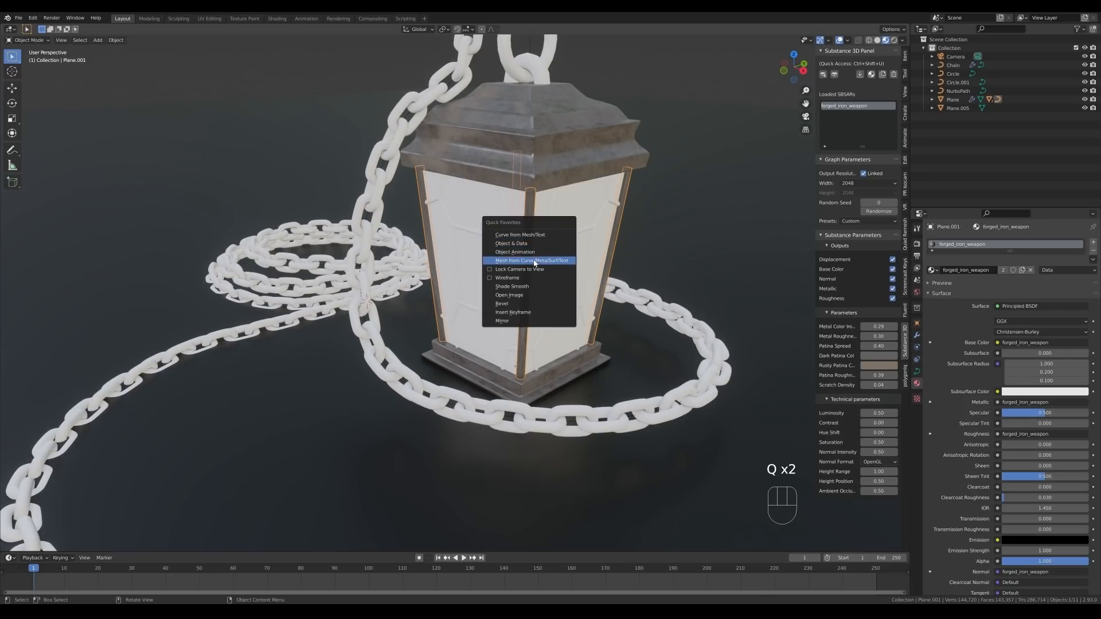
{"action": "left_click", "coordinate": [534, 262]}
UV-unwrap all faces of the frame bars twice, returning to Object Mode and saving the file after each pass
{"action": "key", "text": "Tab"}
{"action": "key", "text": "a"}
{"action": "key", "text": "u"}
{"action": "left_click", "coordinate": [516, 270]}
{"action": "key", "text": "Tab"}
{"action": "key", "text": "ctrl+s"}
{"action": "key", "text": "Tab"}
{"action": "key", "text": "a"}
{"action": "key", "text": "u"}
{"action": "left_click", "coordinate": [513, 221]}
{"action": "key", "text": "Tab"}
{"action": "key", "text": "ctrl+s"}
Create a new material named Glass on the lantern's panes, set its Transmission to 1.000 and save the file
{"action": "left_click", "coordinate": [497, 227]}
{"action": "left_click", "coordinate": [940, 249]}
{"action": "type", "text": "Glass"}
{"action": "key", "text": "Return"}
{"action": "key", "text": "ctrl+s"}
{"action": "scroll", "coordinate": [961, 510], "scroll_direction": "down", "scroll_amount": 1}
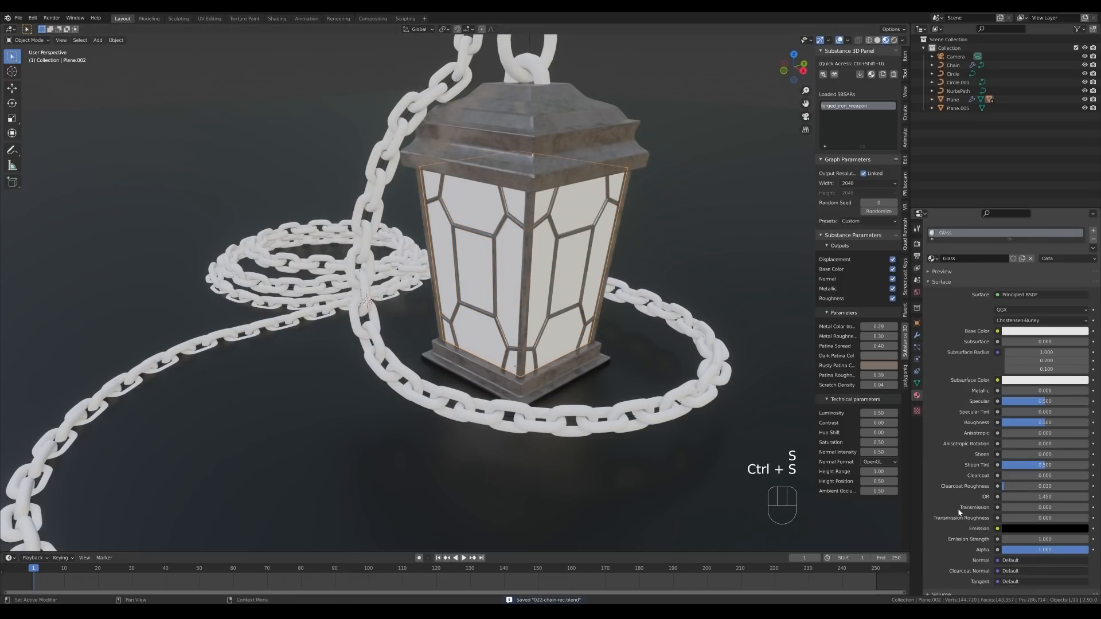
{"action": "left_click_drag", "start_coordinate": [1009, 509], "coordinate": [1088, 510]}
{"action": "key", "text": "ctrl+s"}
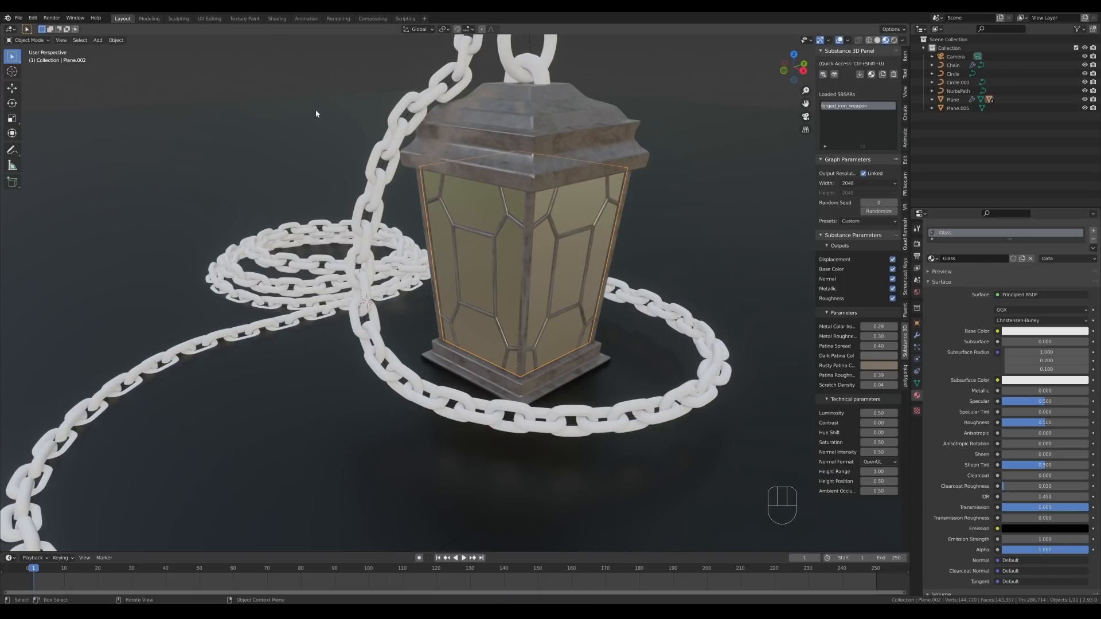
In the Shading workspace, add the Smudges 02 imperfection to the Glass material and connect its Roughness output to the shader's Roughness
{"action": "left_click", "coordinate": [277, 19]}
{"action": "key", "text": "t"}
{"action": "key", "text": "n"}
{"action": "left_click", "coordinate": [864, 380]}
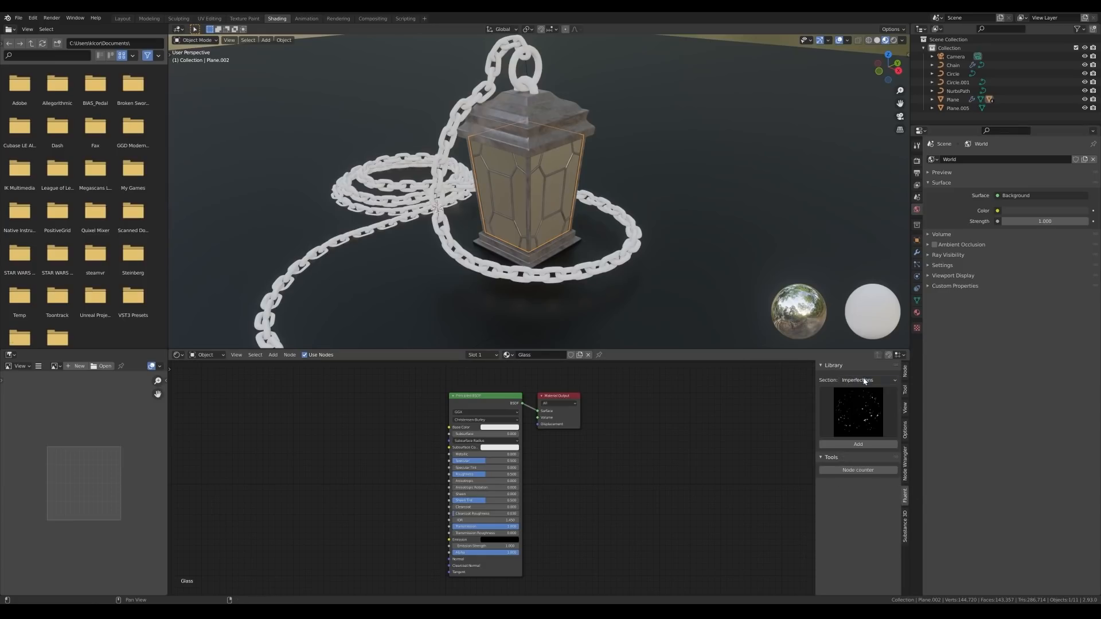
{"action": "left_click", "coordinate": [858, 390]}
{"action": "left_click", "coordinate": [862, 397]}
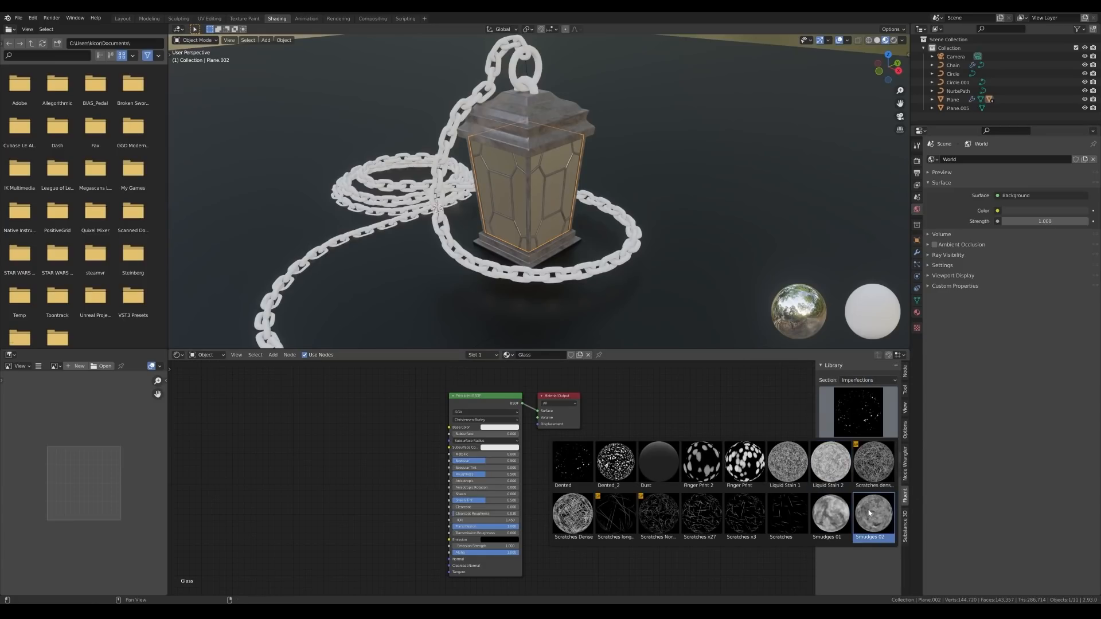
{"action": "left_click", "coordinate": [868, 510]}
{"action": "left_click", "coordinate": [858, 444]}
{"action": "mouse_move", "coordinate": [467, 487]}
{"action": "left_mouse_down"}
{"action": "mouse_move", "coordinate": [336, 437]}
{"action": "mouse_move", "coordinate": [374, 489]}
{"action": "mouse_move", "coordinate": [428, 472]}
{"action": "left_mouse_up"}
{"action": "scroll", "coordinate": [424, 453], "scroll_direction": "up", "scroll_amount": 5}
{"action": "left_click", "coordinate": [627, 294]}
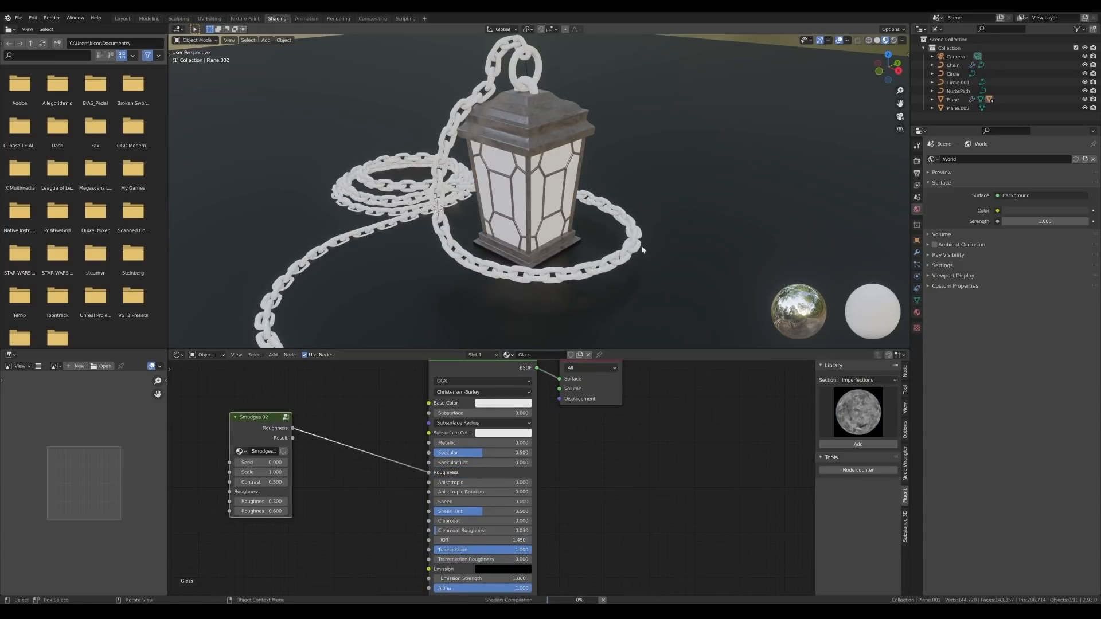
Set the Smudges 02 node's scale to 0.110, contrast to 0.690 and its two roughness values to 0.360 and 0.740
{"action": "mouse_move", "coordinate": [571, 183]}
{"action": "middle_mouse_down"}
{"action": "mouse_move", "coordinate": [606, 157]}
{"action": "mouse_move", "coordinate": [590, 167]}
{"action": "middle_mouse_up"}
{"action": "scroll", "coordinate": [591, 160], "scroll_direction": "up", "scroll_amount": 6}
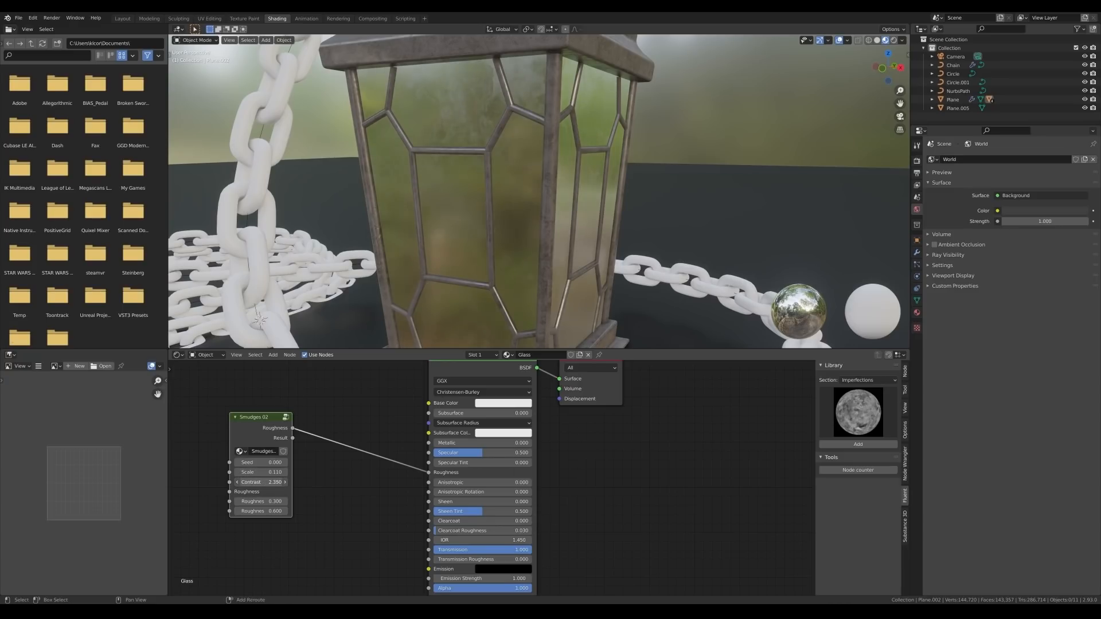
{"action": "mouse_move", "coordinate": [524, 236]}
{"action": "middle_mouse_down"}
{"action": "mouse_move", "coordinate": [488, 235]}
{"action": "mouse_move", "coordinate": [514, 244]}
{"action": "middle_mouse_up"}
{"action": "left_click_drag", "start_coordinate": [260, 419], "coordinate": [257, 431]}
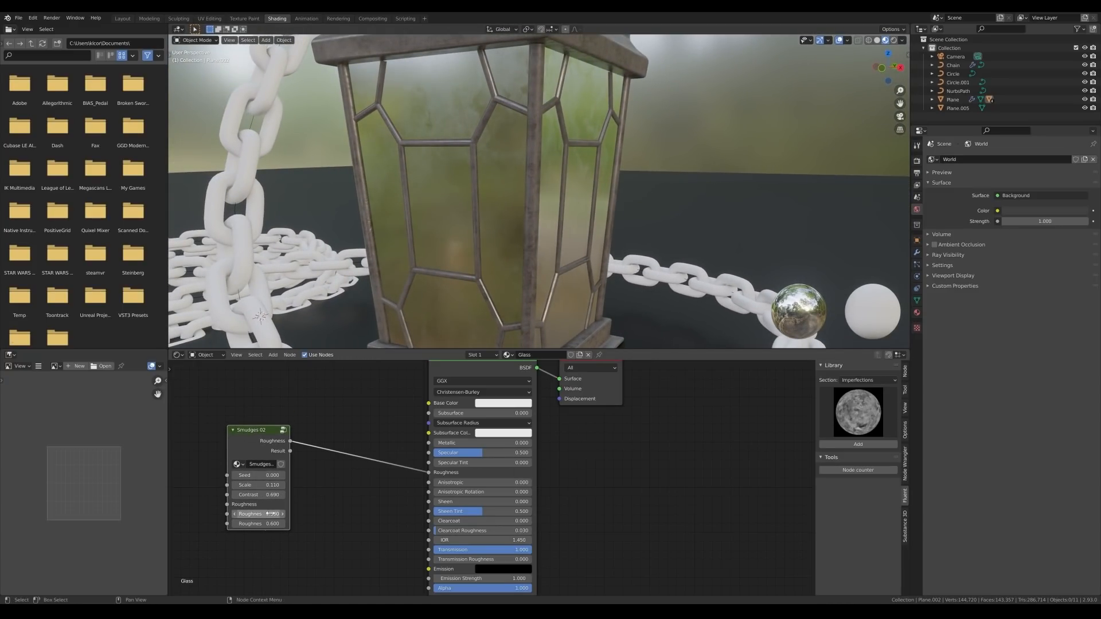
{"action": "left_click_drag", "start_coordinate": [255, 513], "coordinate": [267, 514]}
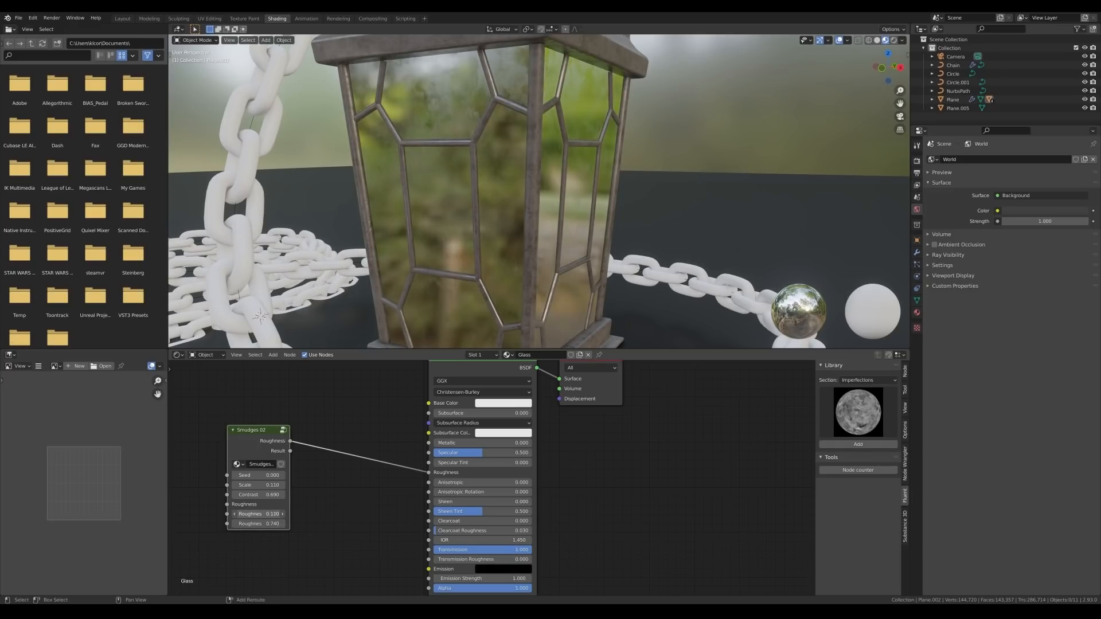
{"action": "scroll", "coordinate": [552, 171], "scroll_direction": "down", "scroll_amount": 5}
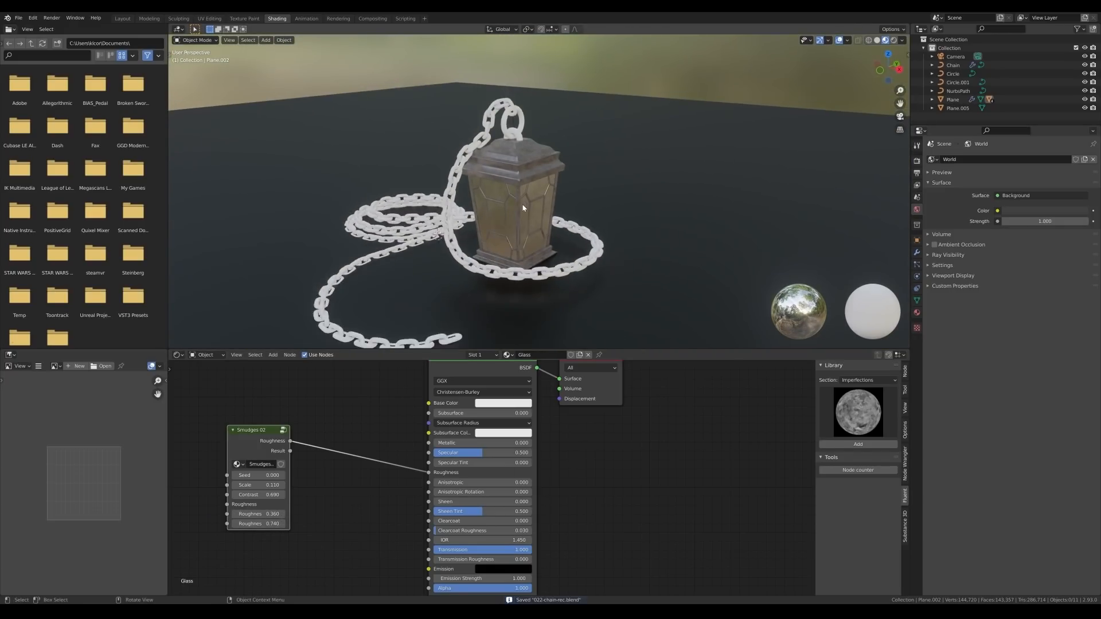
Save the file and assign the forged_iron_weapon material to the chain
{"action": "left_click", "coordinate": [593, 229]}
{"action": "key", "text": "ctrl+s"}
{"action": "left_click", "coordinate": [916, 300]}
{"action": "left_click", "coordinate": [933, 187]}
{"action": "left_click", "coordinate": [963, 210]}
{"action": "key", "text": "alt+a"}
Convert the two rings on top of the lantern to meshes and select all of their geometry in Edit Mode
{"action": "left_click", "coordinate": [528, 97]}
{"action": "middle_click_drag", "start_coordinate": [522, 98], "coordinate": [491, 177], "text": "shift"}
{"action": "scroll", "coordinate": [491, 178], "scroll_direction": "up", "scroll_amount": 5}
{"action": "left_click", "coordinate": [427, 201], "text": "shift"}
{"action": "right_click", "coordinate": [423, 202]}
{"action": "left_click", "coordinate": [405, 197]}
{"action": "key", "text": "Tab"}
{"action": "key", "text": "a"}
{"action": "key", "text": "Tab"}
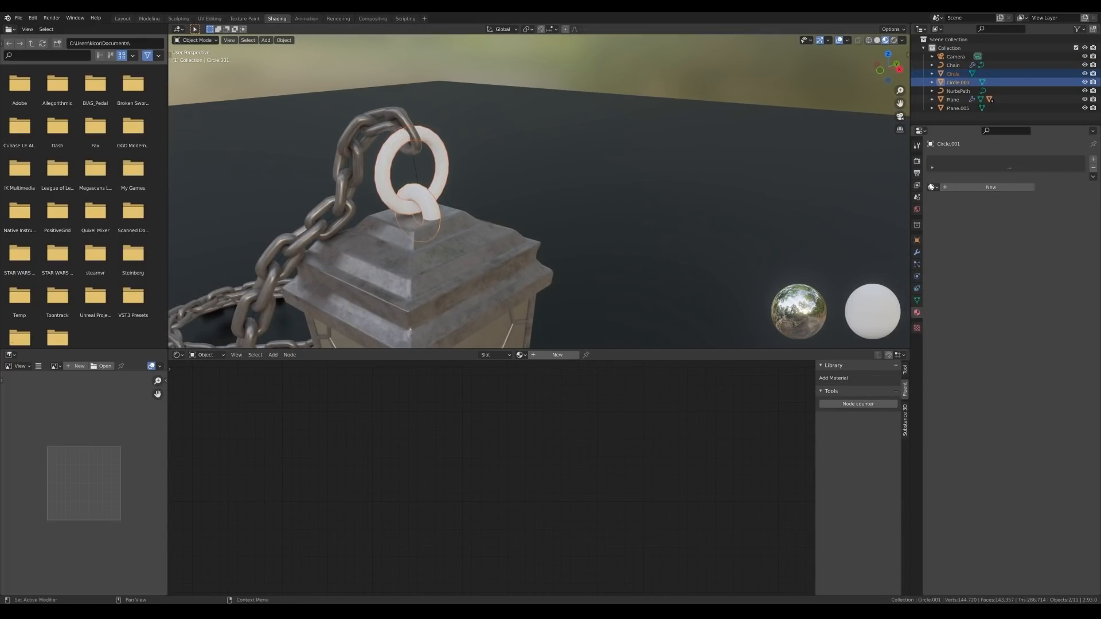
Assign the forged_iron_weapon material to both rings above the lantern cap and save the file
{"action": "left_click", "coordinate": [933, 188]}
{"action": "left_click", "coordinate": [964, 210]}
{"action": "left_click", "coordinate": [441, 165]}
{"action": "left_click", "coordinate": [933, 187]}
{"action": "left_click", "coordinate": [963, 209]}
{"action": "scroll", "coordinate": [597, 228], "scroll_direction": "down", "scroll_amount": 5}
{"action": "key", "text": "ctrl+s"}
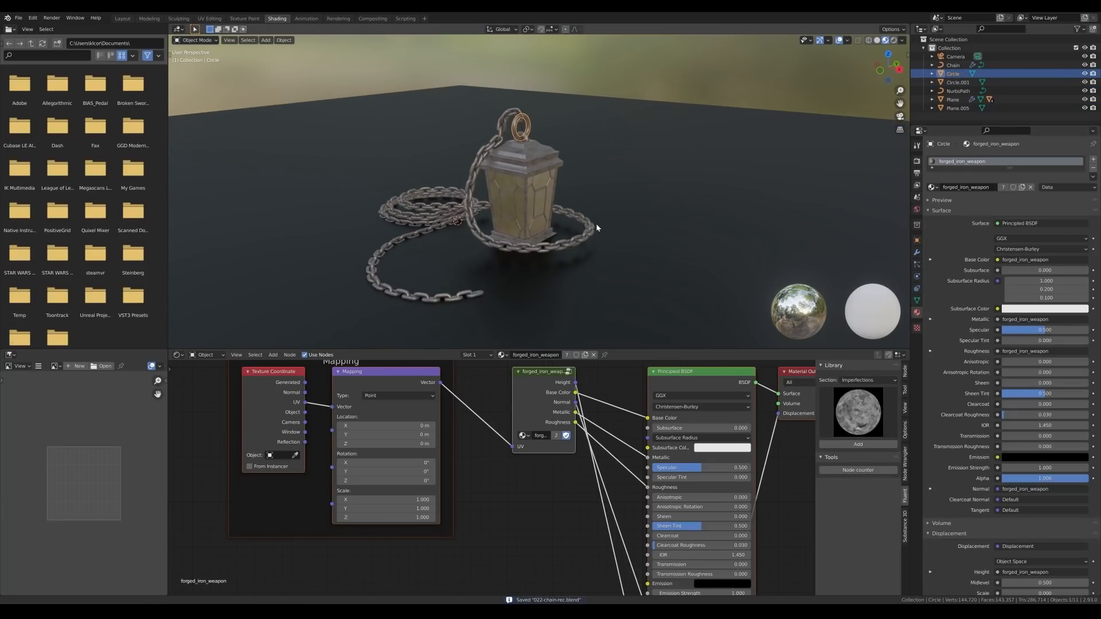
In the Layout workspace, add a point light at the lantern, raise it 1.4809 m along Z and set its radius to 0.45 m
{"action": "left_click", "coordinate": [122, 18]}
{"action": "key", "text": "ctrl+s"}
{"action": "left_click", "coordinate": [533, 294]}
{"action": "left_click", "coordinate": [528, 326]}
{"action": "key", "text": "shift+s"}
{"action": "key", "text": "shift+a"}
{"action": "left_click", "coordinate": [576, 463]}
{"action": "key", "text": "z"}
{"action": "key", "text": "g"}
{"action": "key", "text": "z"}
{"action": "left_click", "coordinate": [523, 293]}
{"action": "left_click_drag", "start_coordinate": [1041, 311], "coordinate": [1015, 312]}
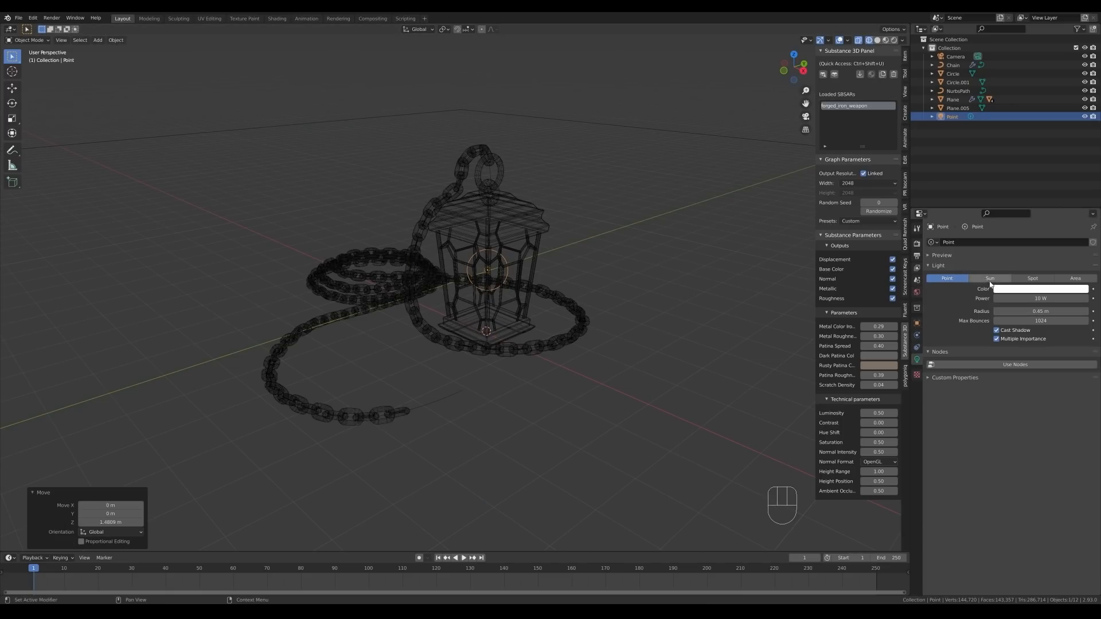
Switch the viewport to Material Preview lit by the scene's own lights and world, and save the file
{"action": "key", "text": "z"}
{"action": "left_click", "coordinate": [902, 41]}
{"action": "left_click_drag", "start_coordinate": [881, 81], "coordinate": [881, 91]}
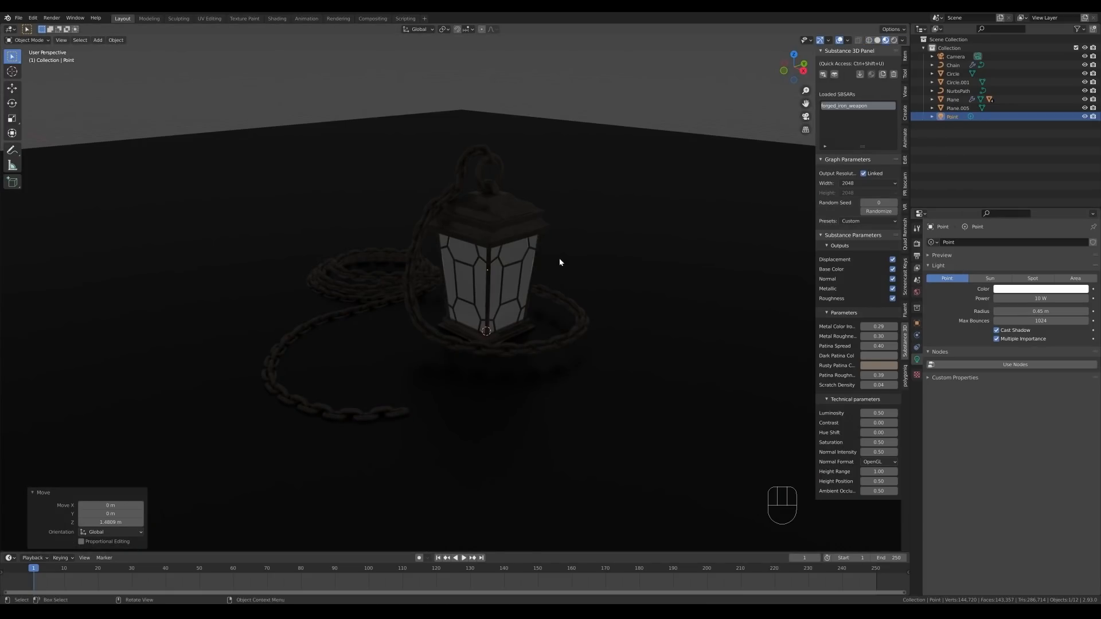
{"action": "key", "text": "ctrl+s"}
Show the scene through the camera in Rendered shading and set the point light's power to 150 W
{"action": "left_click_drag", "start_coordinate": [1041, 298], "coordinate": [1061, 298]}
{"action": "key", "text": "KP_0"}
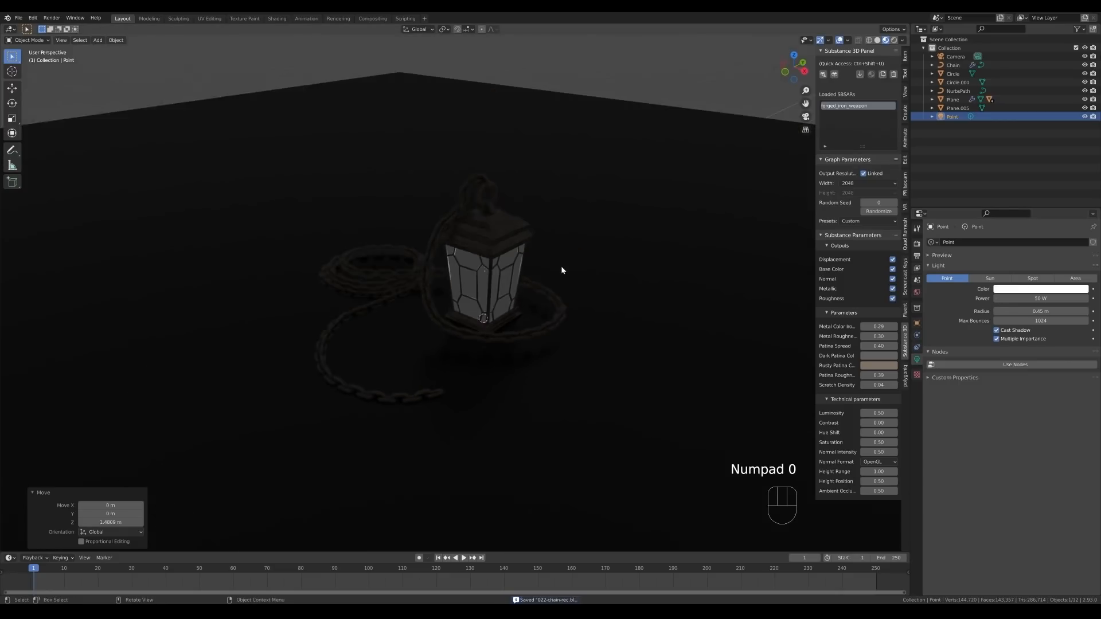
{"action": "key", "text": "z"}
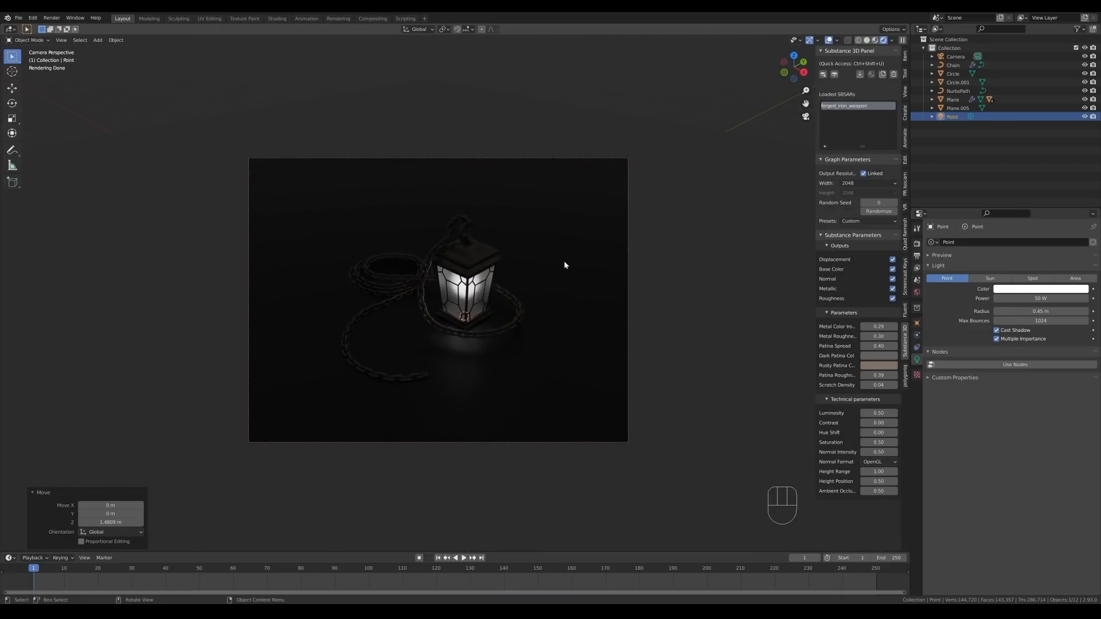
{"action": "type", "text": "150"}
{"action": "key", "text": "Return"}
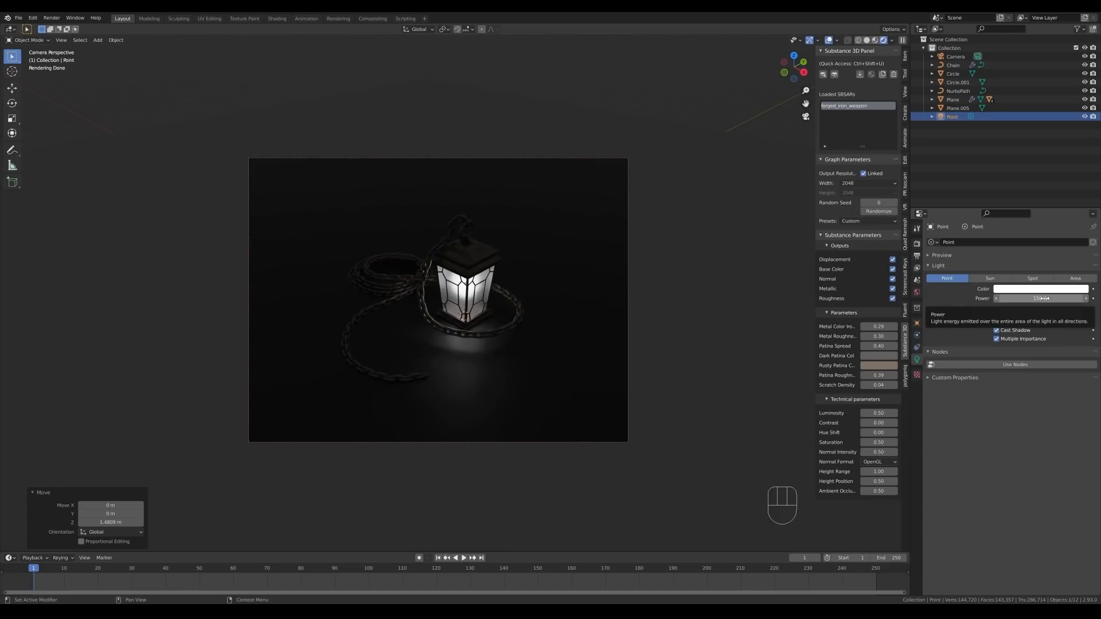
Set the point light's power to 500 W and its colour to a warm light orange
{"action": "left_click", "coordinate": [1037, 299]}
{"action": "type", "text": "500"}
{"action": "key", "text": "Return"}
{"action": "left_click", "coordinate": [1031, 292]}
{"action": "left_click_drag", "start_coordinate": [1034, 213], "coordinate": [1034, 222]}
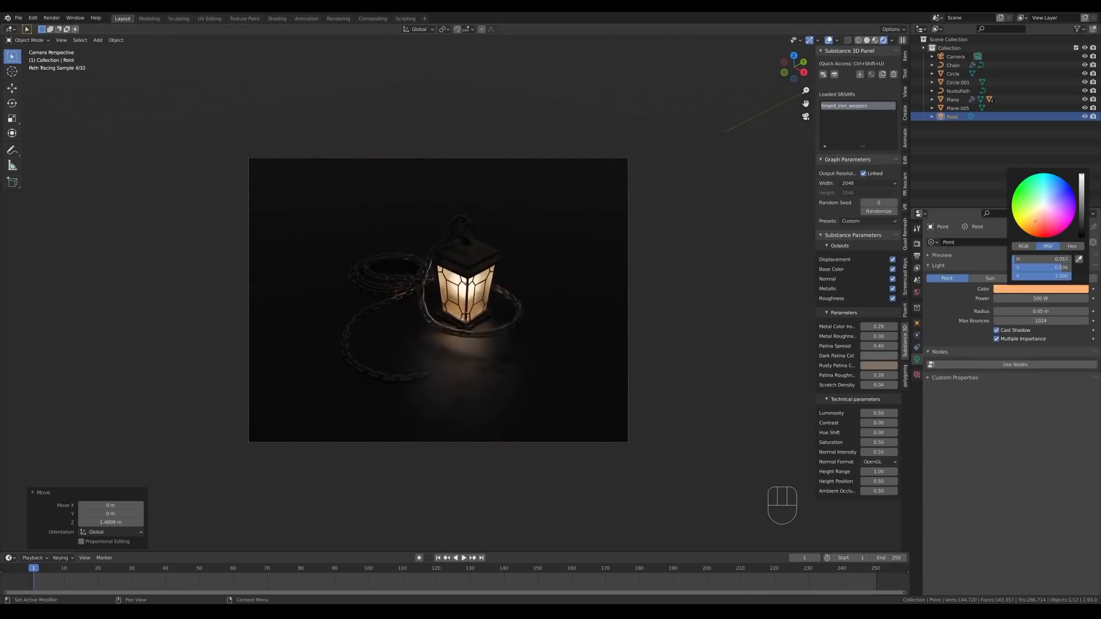
Scale the point light by 1.486, set its radius to 0.747 m and return to Rendered shading
{"action": "key", "text": "z"}
{"action": "left_click", "coordinate": [396, 329]}
{"action": "key", "text": "s"}
{"action": "left_click", "coordinate": [492, 281]}
{"action": "left_click_drag", "start_coordinate": [1040, 311], "coordinate": [1050, 311], "text": "shift"}
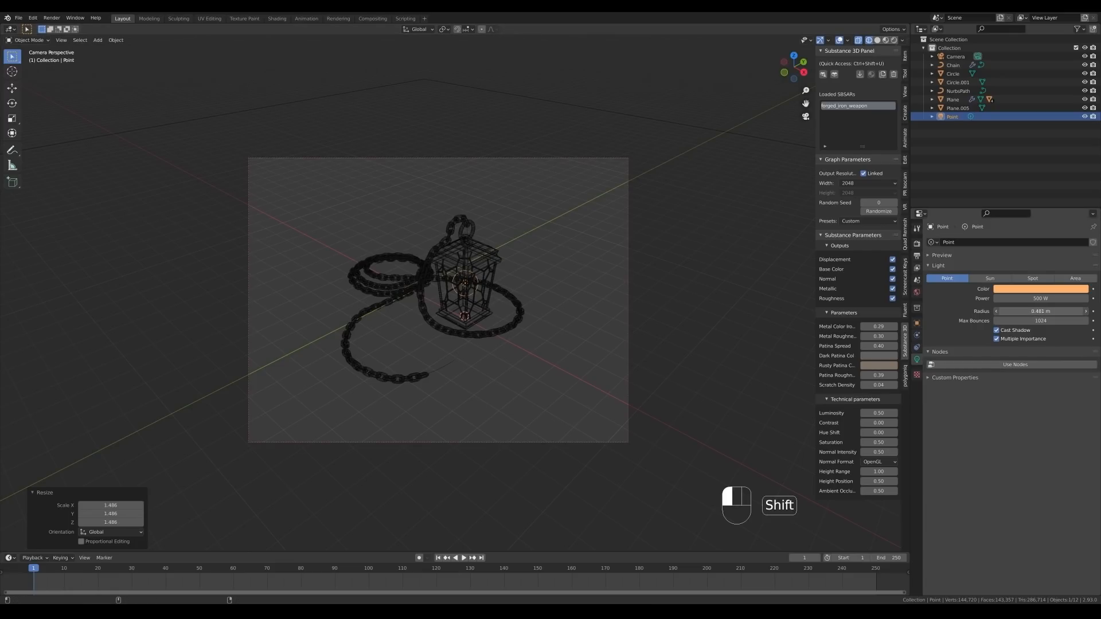
{"action": "key", "text": "z"}
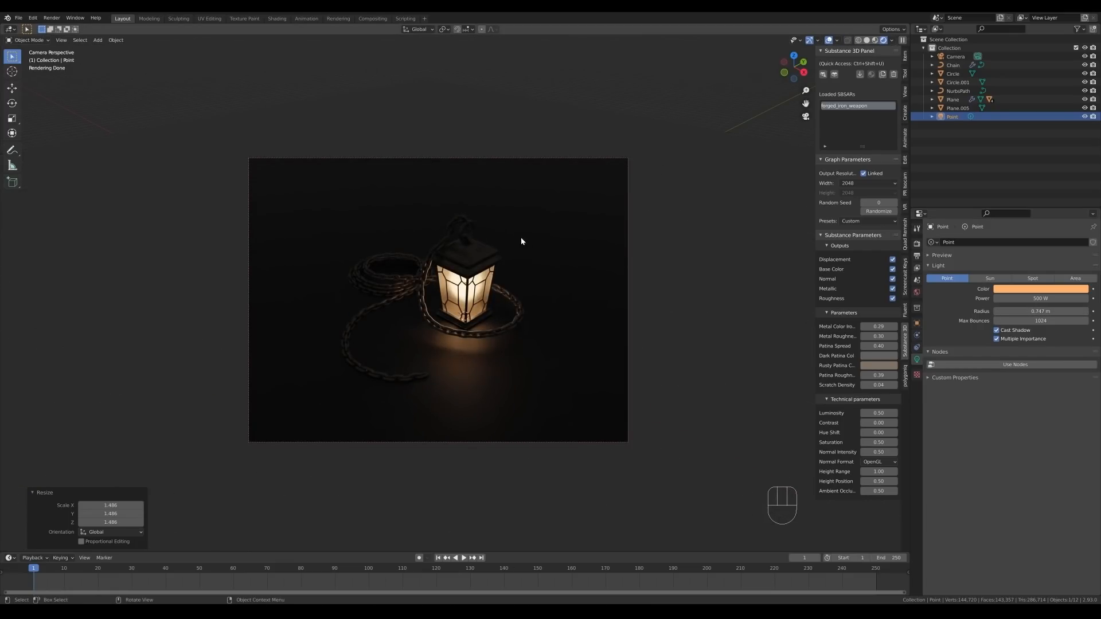
Lower the point light about 0.34 m along Z inside the lantern and return to Rendered shading
{"action": "key", "text": "z"}
{"action": "key", "text": "g"}
{"action": "key", "text": "z"}
{"action": "left_click", "coordinate": [508, 287]}
{"action": "key", "text": "z"}
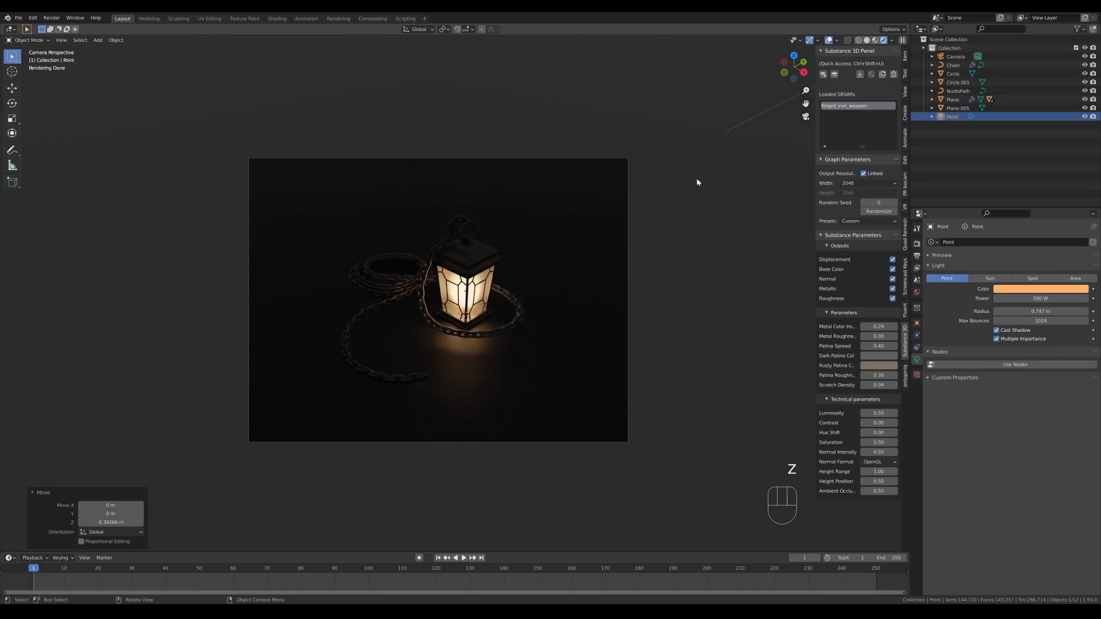
Open the NurbsPath curve in Edit Mode, select a control point near the lantern and view it in wireframe from the front
{"action": "left_click", "coordinate": [958, 90]}
{"action": "key", "text": "Tab"}
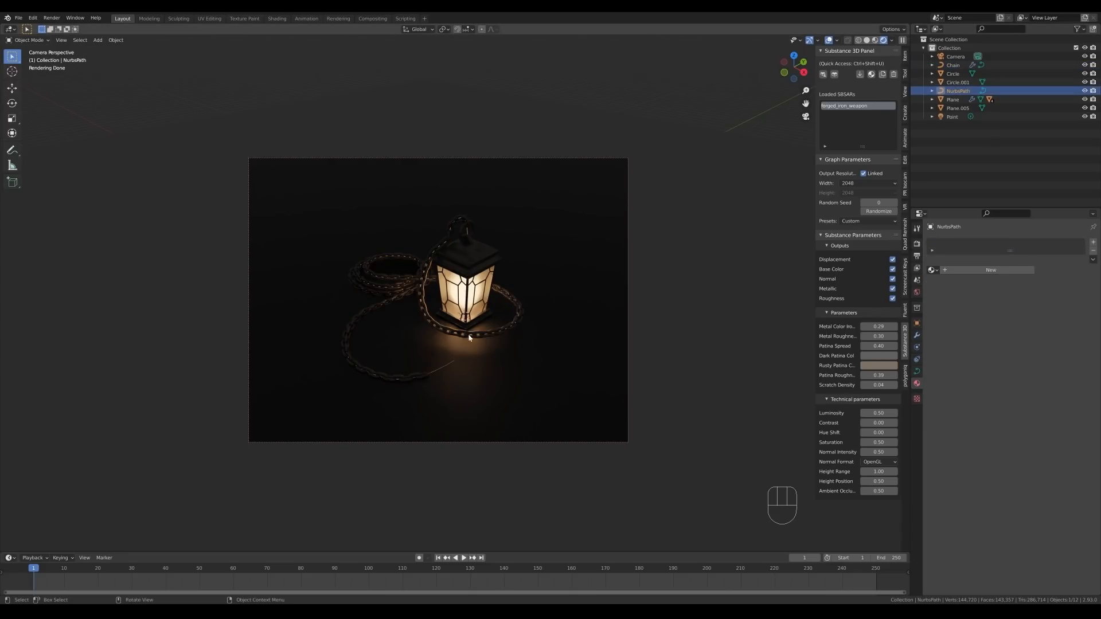
{"action": "key", "text": "z"}
{"action": "left_click", "coordinate": [434, 324]}
{"action": "key", "text": "KP_1"}
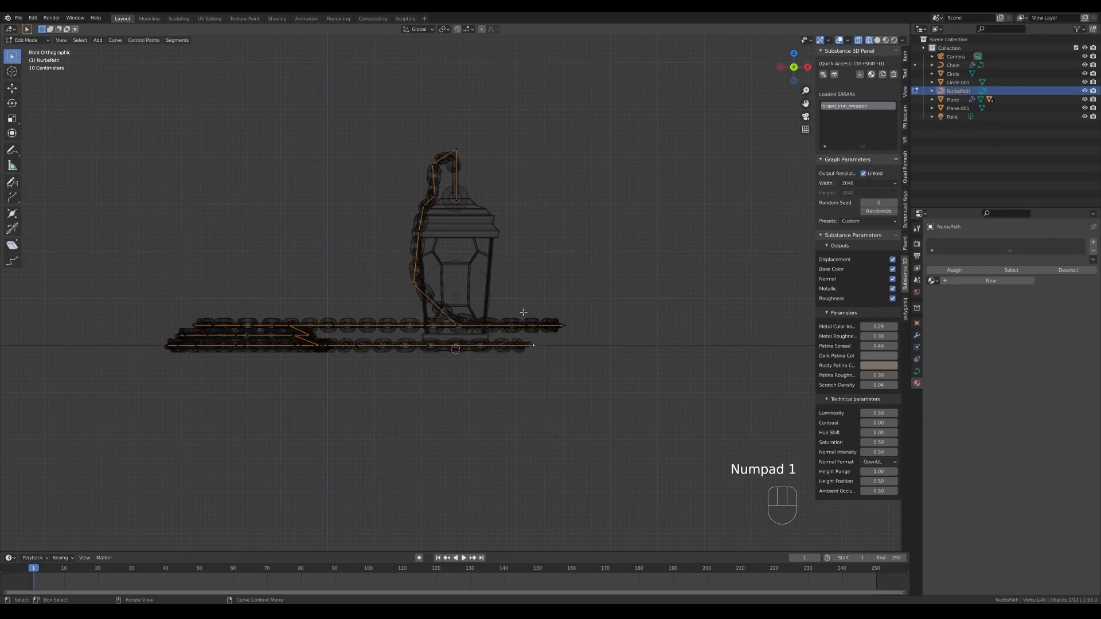
{"action": "key", "text": "z"}
{"action": "key", "text": "z"}
{"action": "key", "text": "z"}
{"action": "key", "text": "z"}
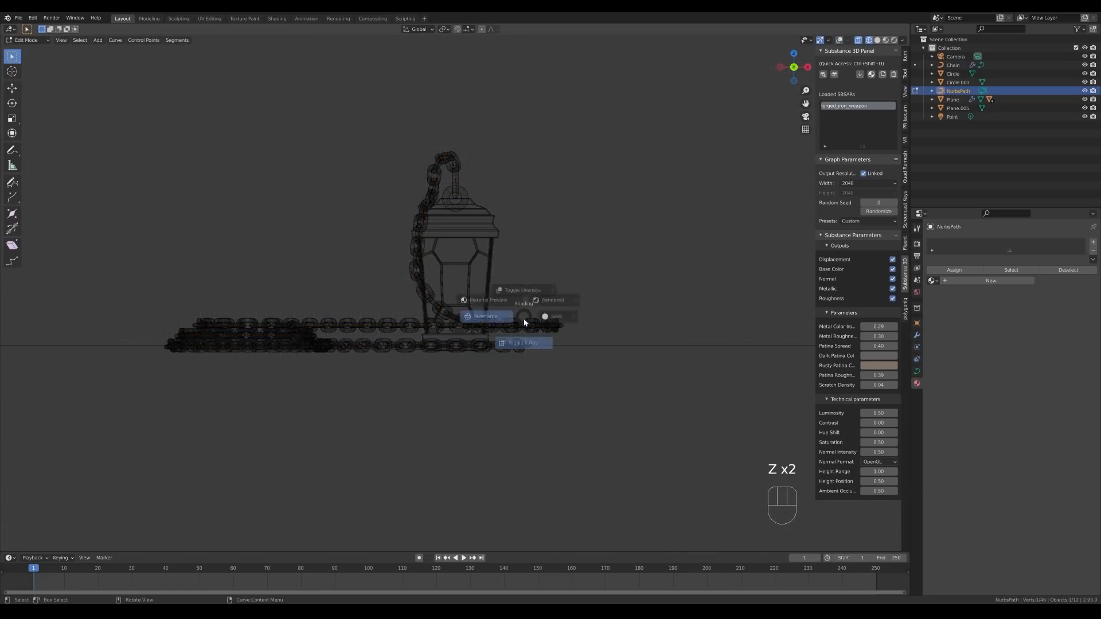
Extend the selection along the chain path's loop around the lantern and lower those control points along Z toward the ground
{"action": "middle_click_drag", "start_coordinate": [652, 276], "coordinate": [637, 305]}
{"action": "left_click", "coordinate": [538, 333], "text": "ctrl"}
{"action": "key", "text": "KP_1"}
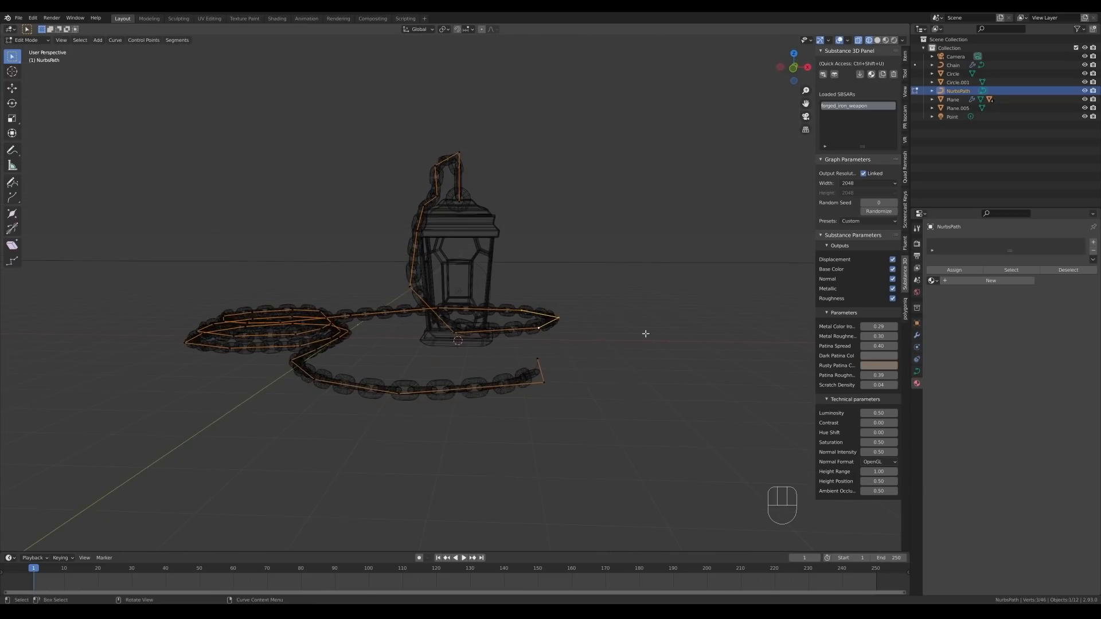
{"action": "key", "text": "g"}
{"action": "key", "text": "z"}
{"action": "left_click", "coordinate": [631, 348]}
Lower the neighbouring control point of the chain path by about 0.15 m along Z
{"action": "left_click", "coordinate": [424, 326]}
{"action": "key", "text": "g"}
{"action": "key", "text": "z"}
{"action": "left_click", "coordinate": [534, 338]}
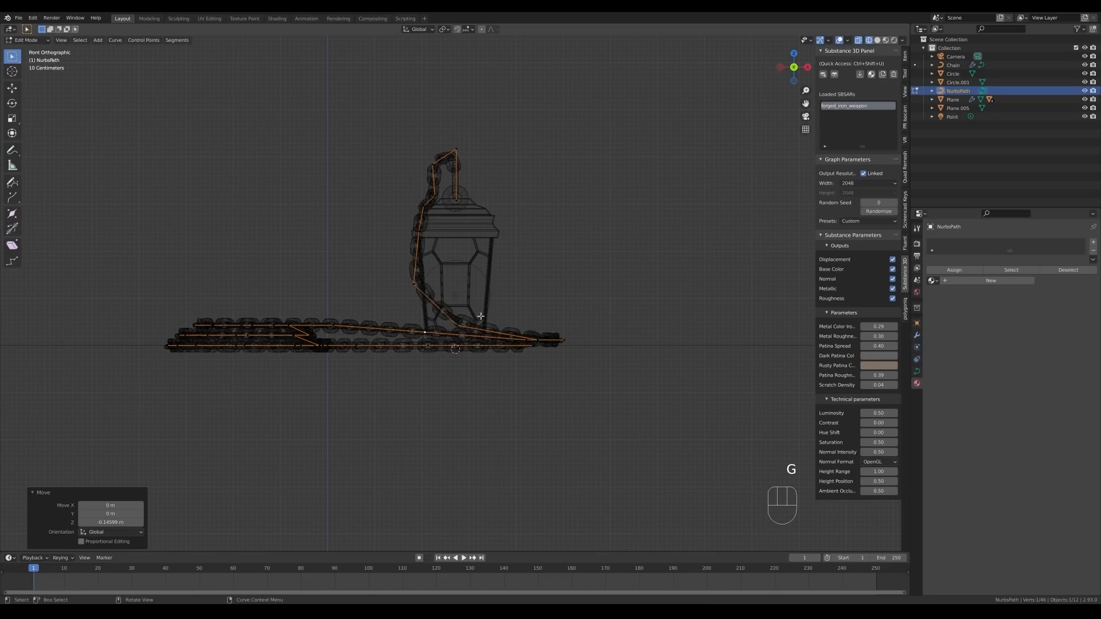
Return to Object Mode, show the camera view in Rendered shading, save the file and deselect everything
{"action": "key", "text": "Tab"}
{"action": "key", "text": "KP_0"}
{"action": "key", "text": "ctrl+s"}
{"action": "key", "text": "z"}
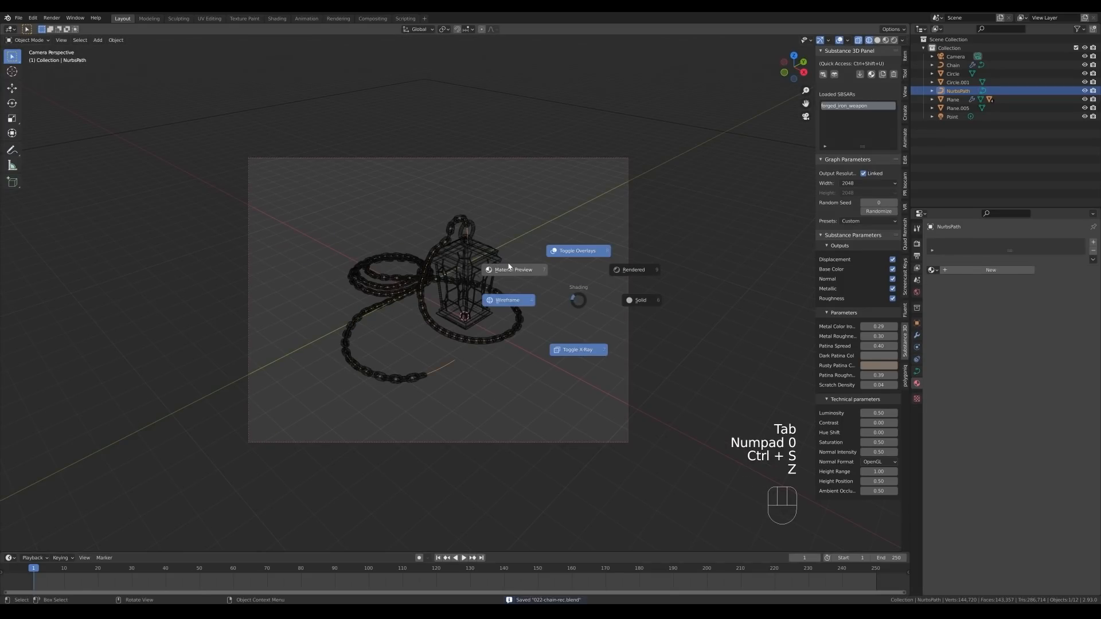
{"action": "key", "text": "ctrl+s"}
{"action": "key", "text": "z"}
{"action": "left_click", "coordinate": [696, 79]}
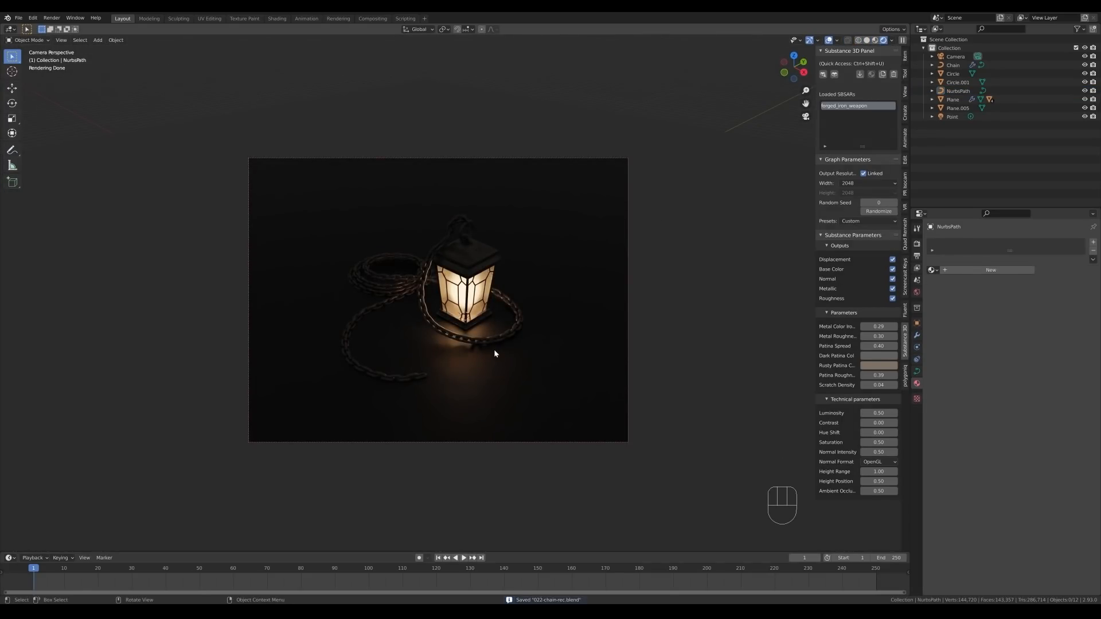
Add an area light and raise it along Z above the lantern
{"action": "key", "text": "shift+a"}
{"action": "mouse_move", "coordinate": [469, 298]}
{"action": "left_click", "coordinate": [522, 325]}
{"action": "key", "text": "g"}
{"action": "key", "text": "z"}
{"action": "left_click", "coordinate": [502, 211]}
Rotate the area light -45° about X and 45° about Z, and move it about 4.21 m out along its local Z
{"action": "key", "text": "period"}
{"action": "type", "text": "rx45-"}
{"action": "key", "text": "Return"}
{"action": "type", "text": "rz45"}
{"action": "key", "text": "Return"}
{"action": "key", "text": "g"}
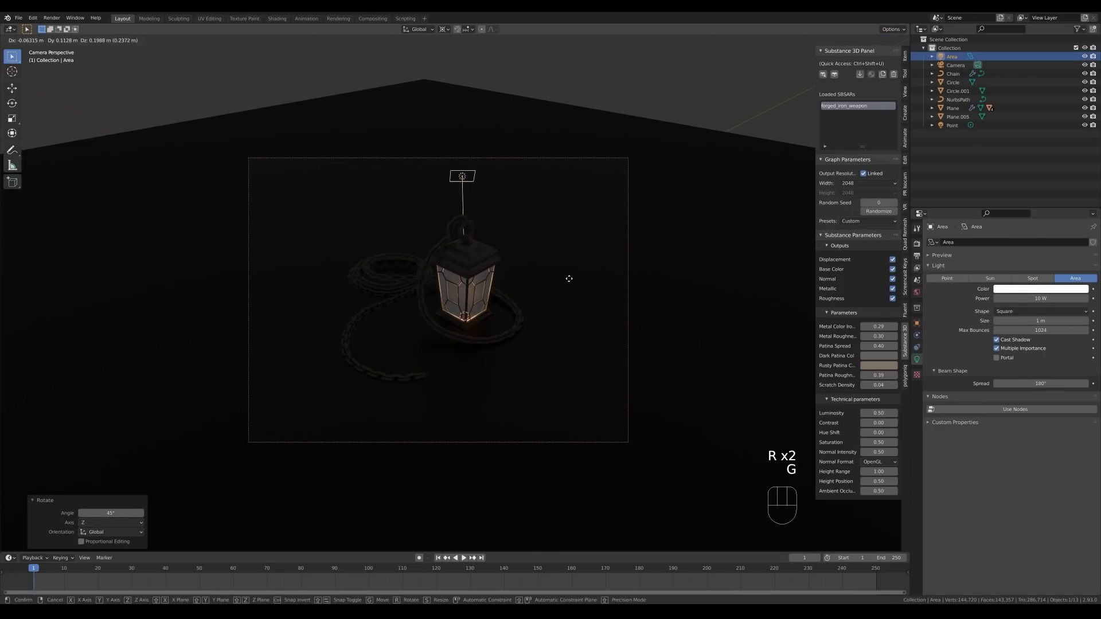
{"action": "key", "text": "z"}
{"action": "key", "text": "z"}
{"action": "left_click", "coordinate": [582, 186]}
Make the area light a disk about 3.34 m in size with 500 W power and a light cyan-blue colour
{"action": "left_click_drag", "start_coordinate": [472, 86], "coordinate": [563, 62]}
{"action": "left_click", "coordinate": [1035, 312]}
{"action": "left_click", "coordinate": [1035, 340]}
{"action": "left_click", "coordinate": [1041, 290]}
{"action": "left_click", "coordinate": [1040, 196]}
{"action": "double_click", "coordinate": [1043, 298]}
{"action": "type", "text": "500"}
{"action": "key", "text": "Return"}
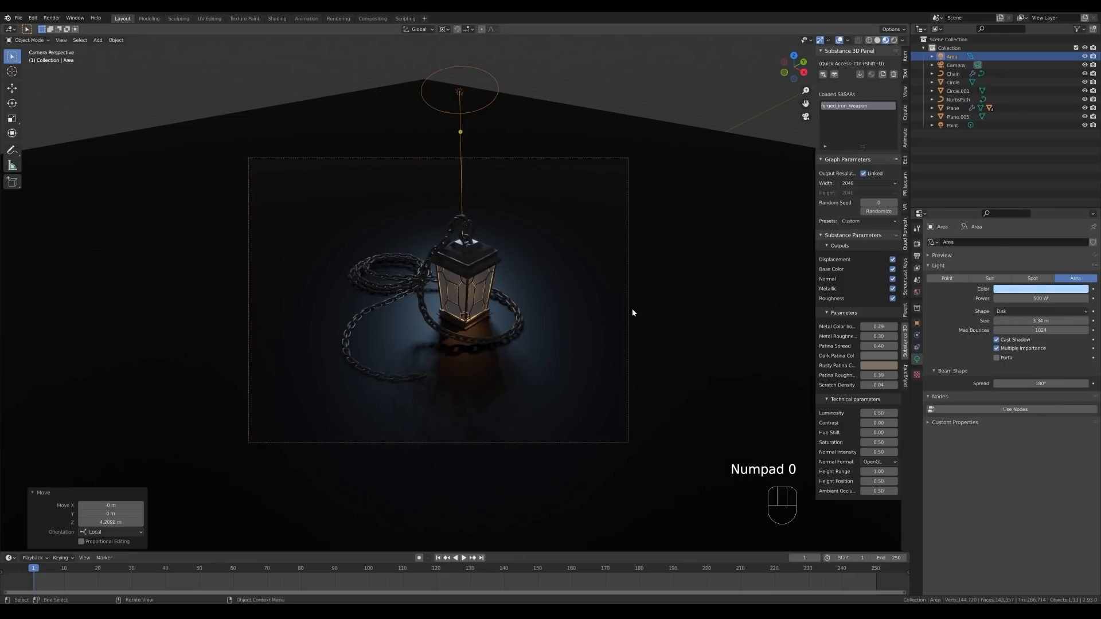
{"action": "left_click", "coordinate": [1040, 289]}
{"action": "left_click_drag", "start_coordinate": [1040, 196], "coordinate": [1051, 200]}
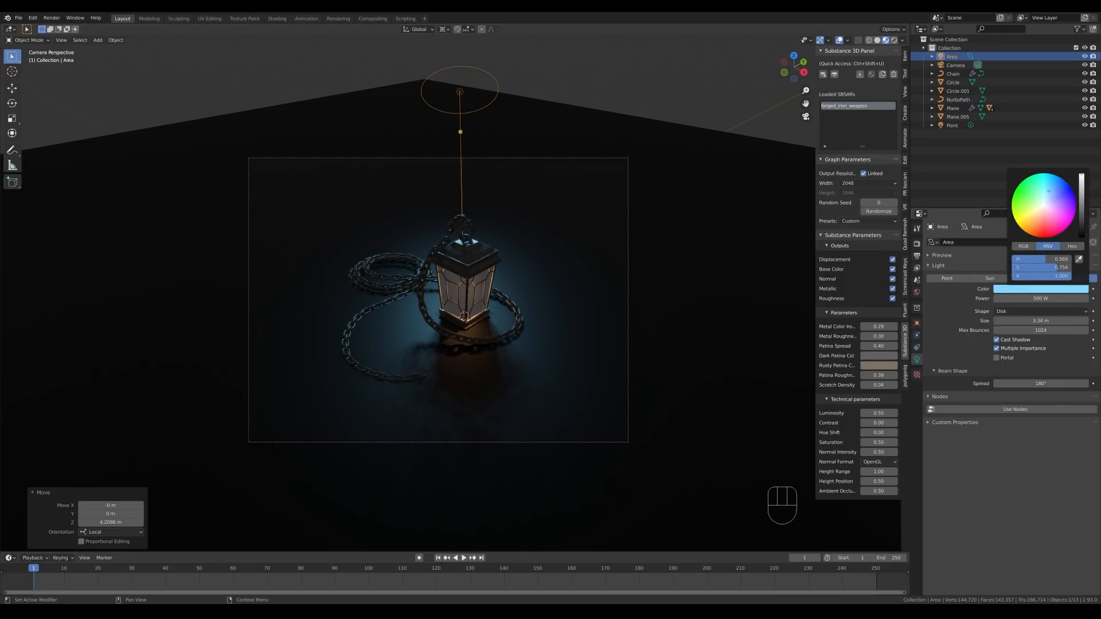
Move the area light about 2.66 m further out along its local Z and enlarge its disk to about 6.21 m
{"action": "key", "text": "g"}
{"action": "key", "text": "z"}
{"action": "key", "text": "z"}
{"action": "left_click", "coordinate": [579, 171]}
{"action": "left_click_drag", "start_coordinate": [491, 57], "coordinate": [679, 137]}
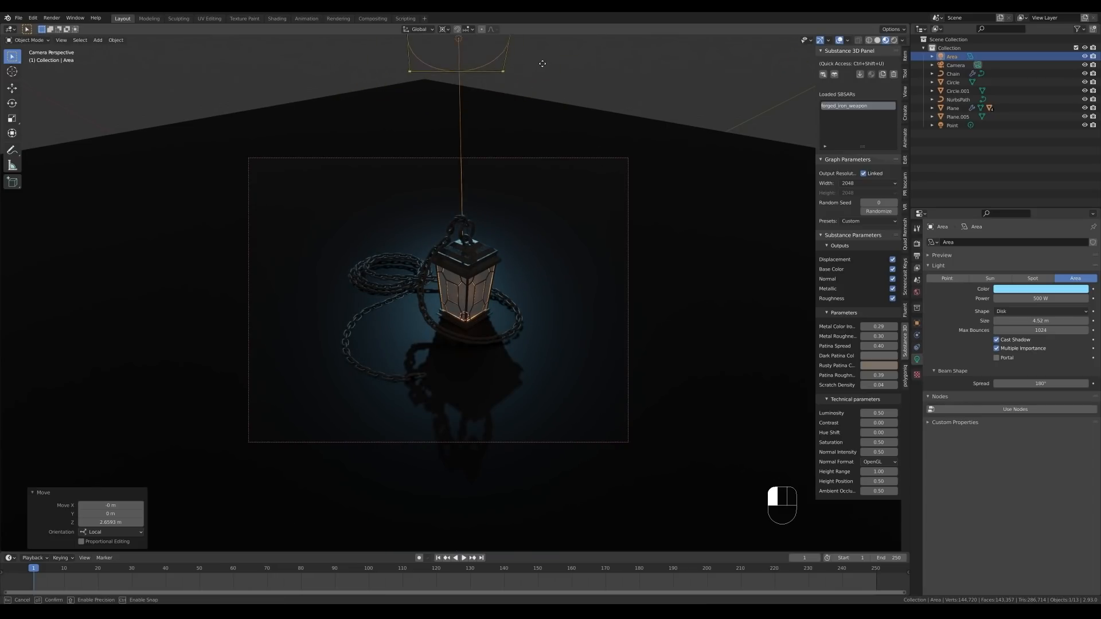
{"action": "left_click_drag", "start_coordinate": [573, 80], "coordinate": [572, 81]}
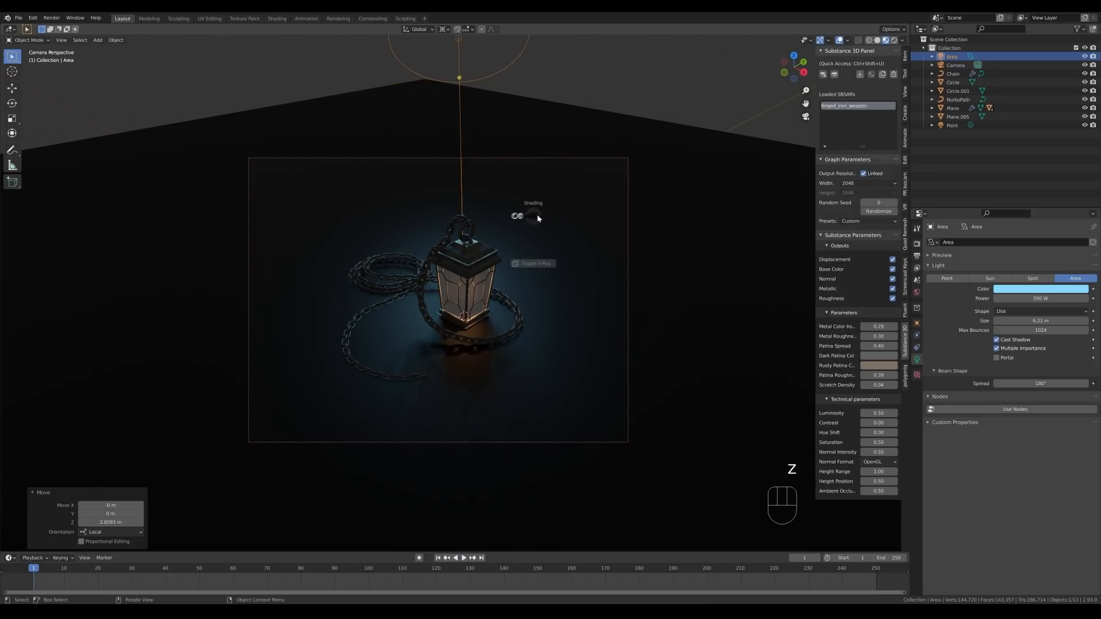
Set the lantern's point light to 1000 W with a deeper orange colour while viewing the scene in Rendered shading
{"action": "left_click", "coordinate": [952, 125]}
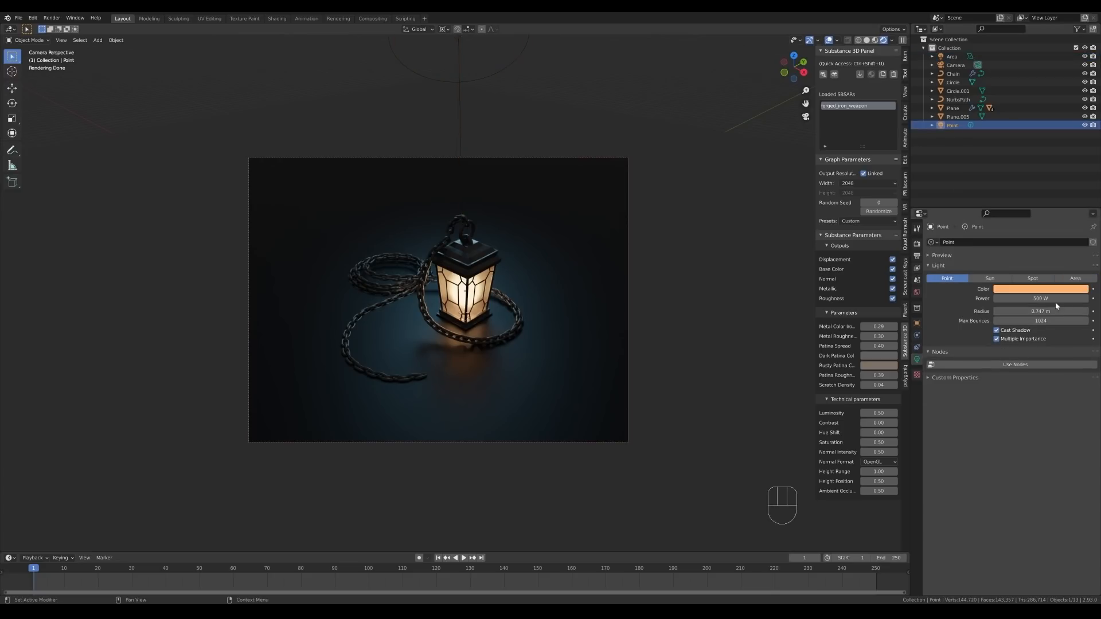
{"action": "left_click", "coordinate": [1040, 288]}
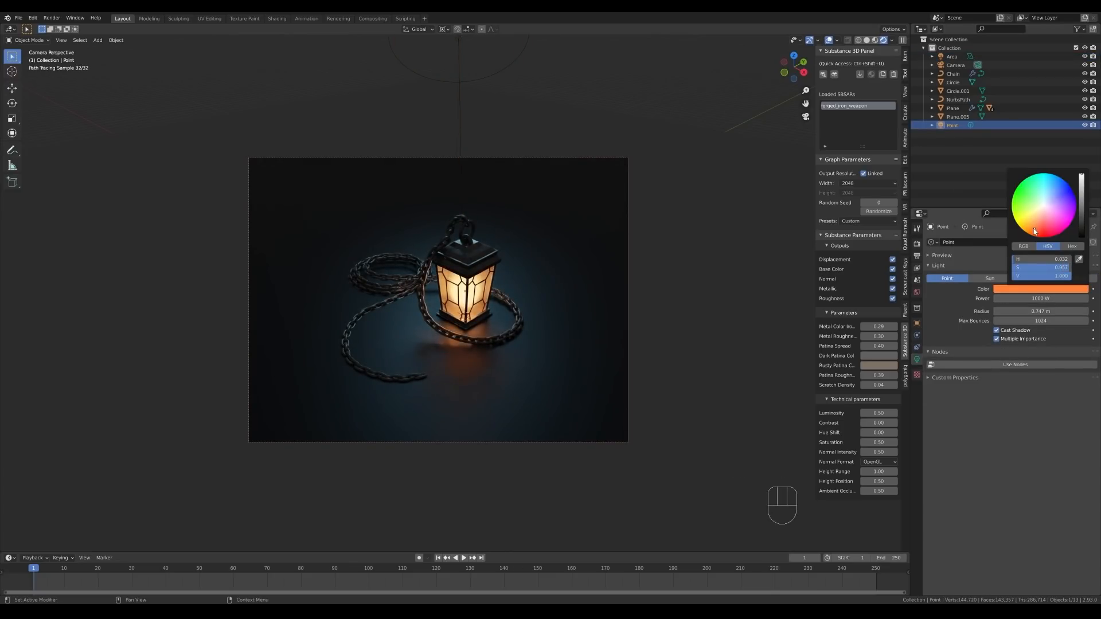
Duplicate the blue area light, turn the copy about Z to the side of the lantern and tilt it about -29° around its local X
{"action": "left_click", "coordinate": [952, 56]}
{"action": "key", "text": "z"}
{"action": "key", "text": "shift+d"}
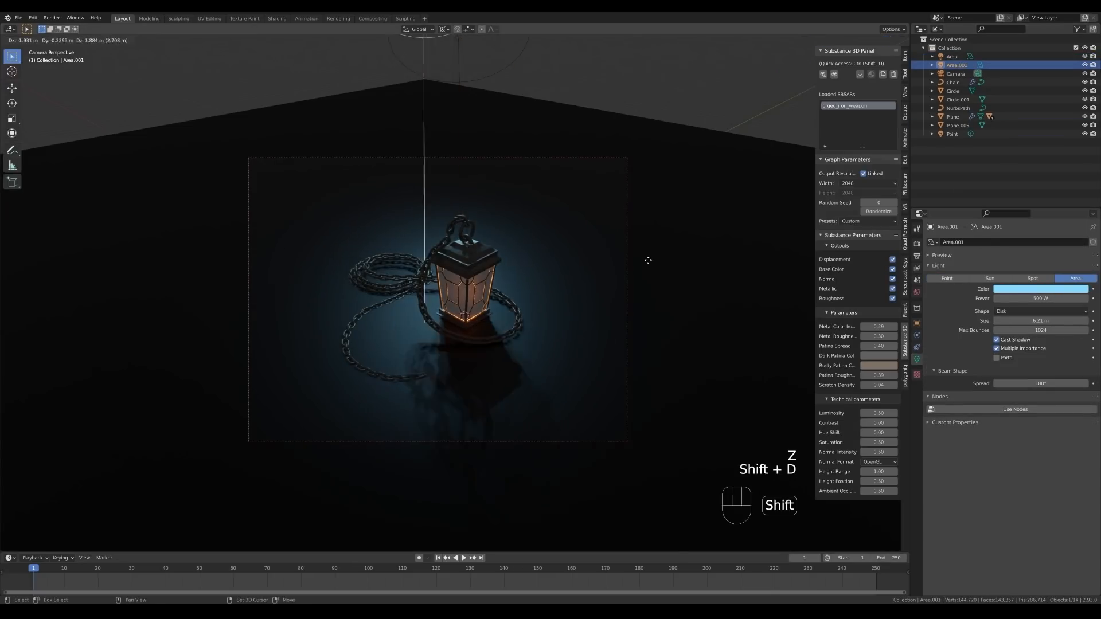
{"action": "left_click", "coordinate": [648, 260]}
{"action": "key", "text": "r"}
{"action": "key", "text": "z"}
{"action": "left_click", "coordinate": [533, 183]}
{"action": "key", "text": "r"}
{"action": "key", "text": "x"}
{"action": "key", "text": "x"}
{"action": "left_click", "coordinate": [602, 171]}
Raise the duplicated area light about 1.4 m along Z, shift it horizontally and rotate it about 27.1° around Z
{"action": "key", "text": "g"}
{"action": "key", "text": "z"}
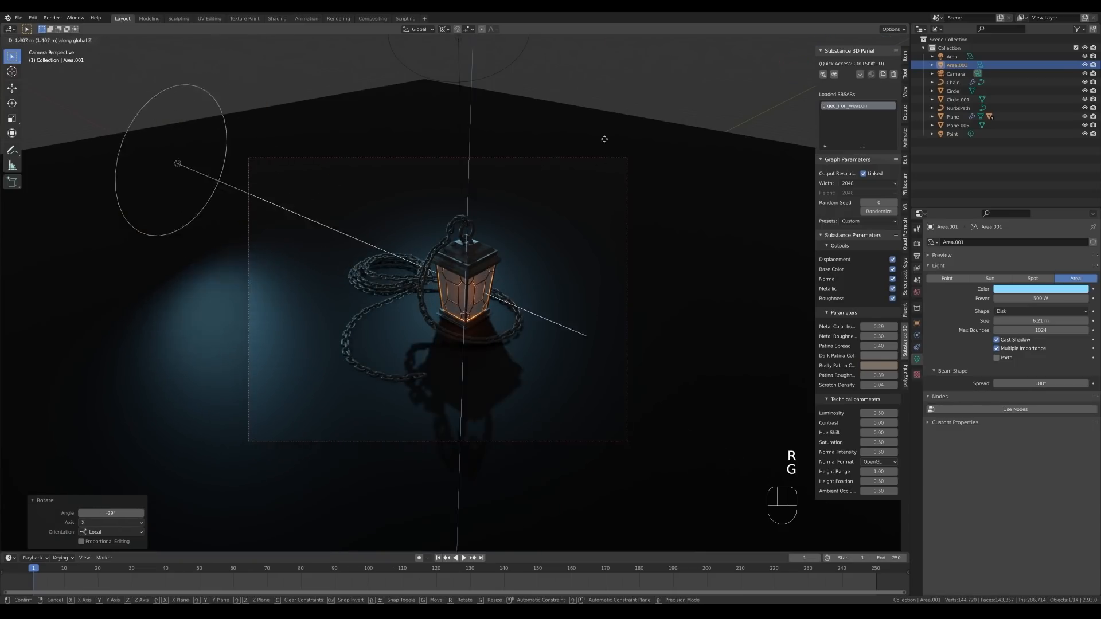
{"action": "left_click", "coordinate": [603, 141]}
{"action": "key", "text": "g"}
{"action": "key", "text": "shift+z"}
{"action": "left_click", "coordinate": [608, 140]}
{"action": "key", "text": "r"}
{"action": "key", "text": "z"}
{"action": "left_click", "coordinate": [504, 103]}
Shrink the duplicated area light to about 2.36 m, give it a warm light-orange colour and set its power to 250 W
{"action": "left_click_drag", "start_coordinate": [128, 96], "coordinate": [107, 168]}
{"action": "left_click", "coordinate": [1056, 289]}
{"action": "mouse_move", "coordinate": [1043, 224]}
{"action": "left_mouse_down"}
{"action": "mouse_move", "coordinate": [1039, 213]}
{"action": "mouse_move", "coordinate": [1033, 226]}
{"action": "mouse_move", "coordinate": [1036, 215]}
{"action": "left_mouse_up"}
{"action": "double_click", "coordinate": [1040, 299]}
{"action": "type", "text": "250"}
{"action": "key", "text": "Return"}
Rotate the warm area light about -25.2° around Z, move it out about 3.75 m along local Z and raise it about 0.81 m
{"action": "key", "text": "r"}
{"action": "key", "text": "z"}
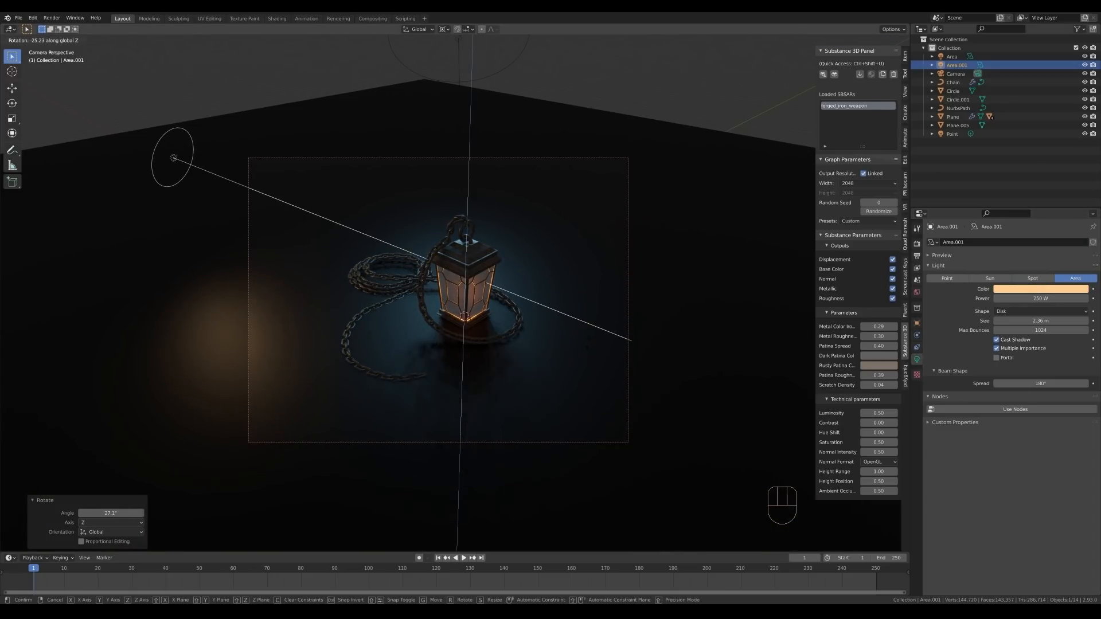
{"action": "left_click", "coordinate": [683, 202]}
{"action": "key", "text": "g"}
{"action": "key", "text": "z"}
{"action": "key", "text": "z"}
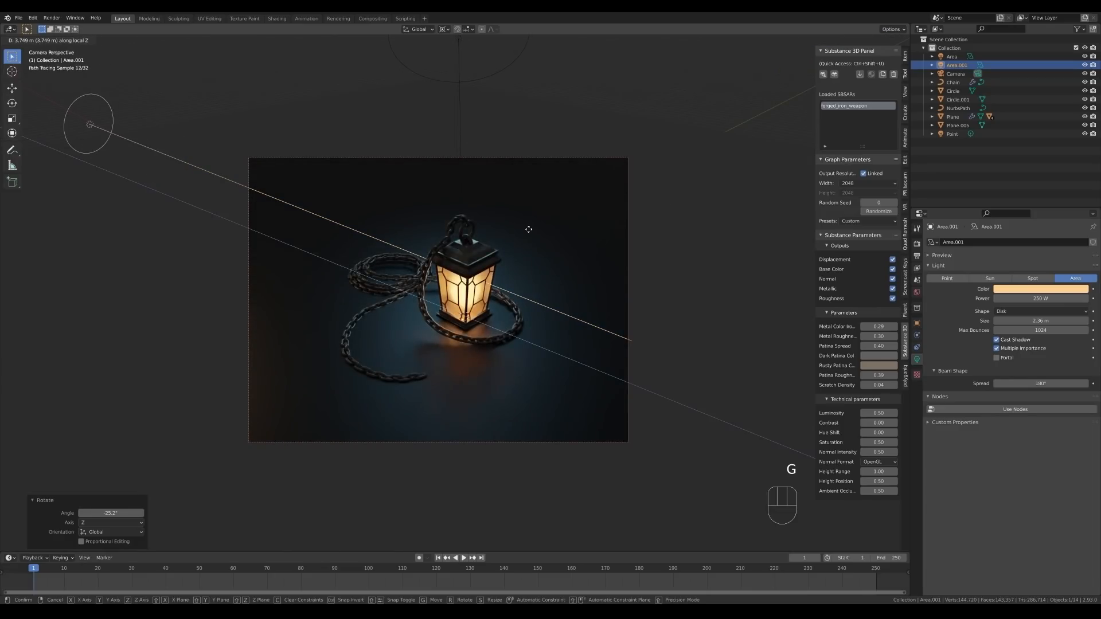
{"action": "left_click", "coordinate": [529, 229]}
{"action": "key", "text": "g"}
{"action": "key", "text": "z"}
{"action": "left_click", "coordinate": [531, 211]}
Try a power of 500 W on the warm area light and undo the change
{"action": "double_click", "coordinate": [1033, 299]}
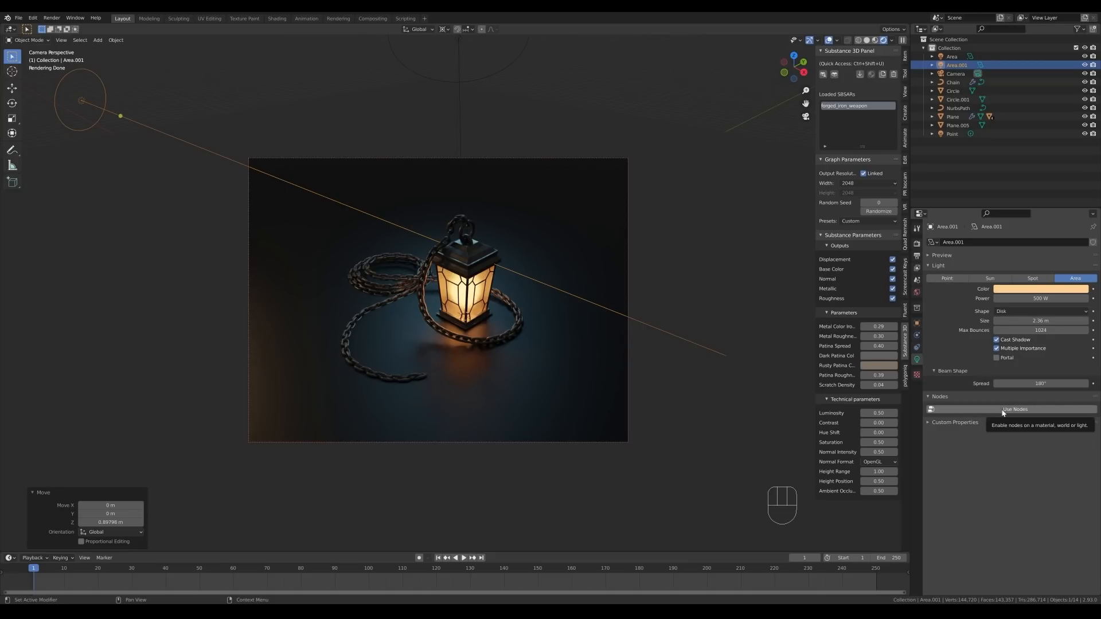
{"action": "key", "text": "ctrl+z"}
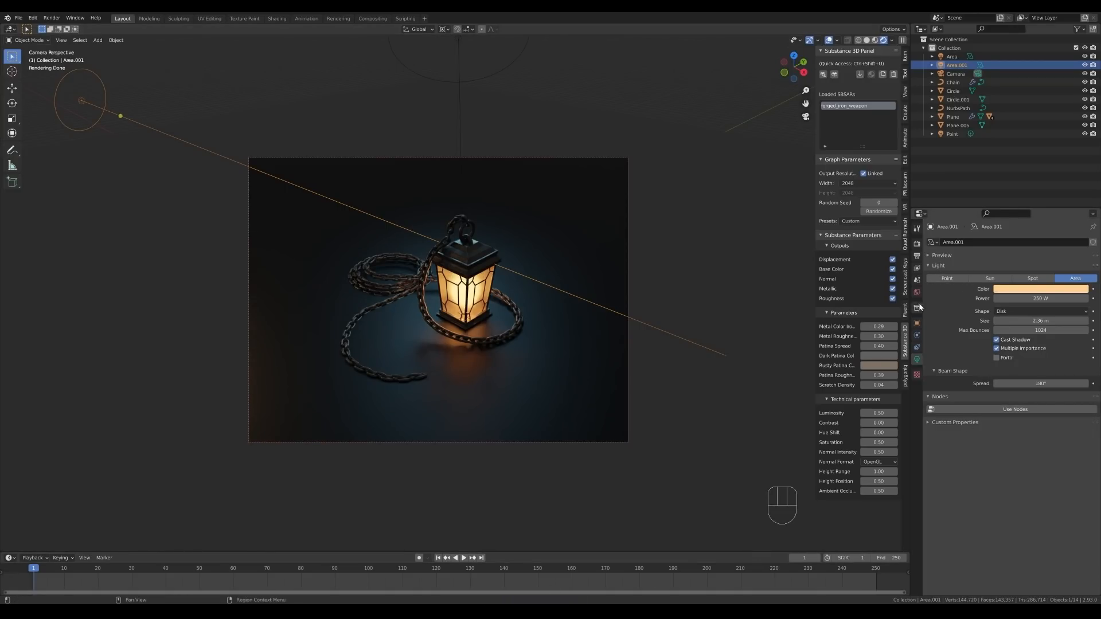
Set the world background to a dark purple with hue 0.709, saturation 0.745 and value 0.084, and switch to Material Preview shading
{"action": "left_click", "coordinate": [917, 292]}
{"action": "left_click_drag", "start_coordinate": [1080, 218], "coordinate": [1060, 199]}
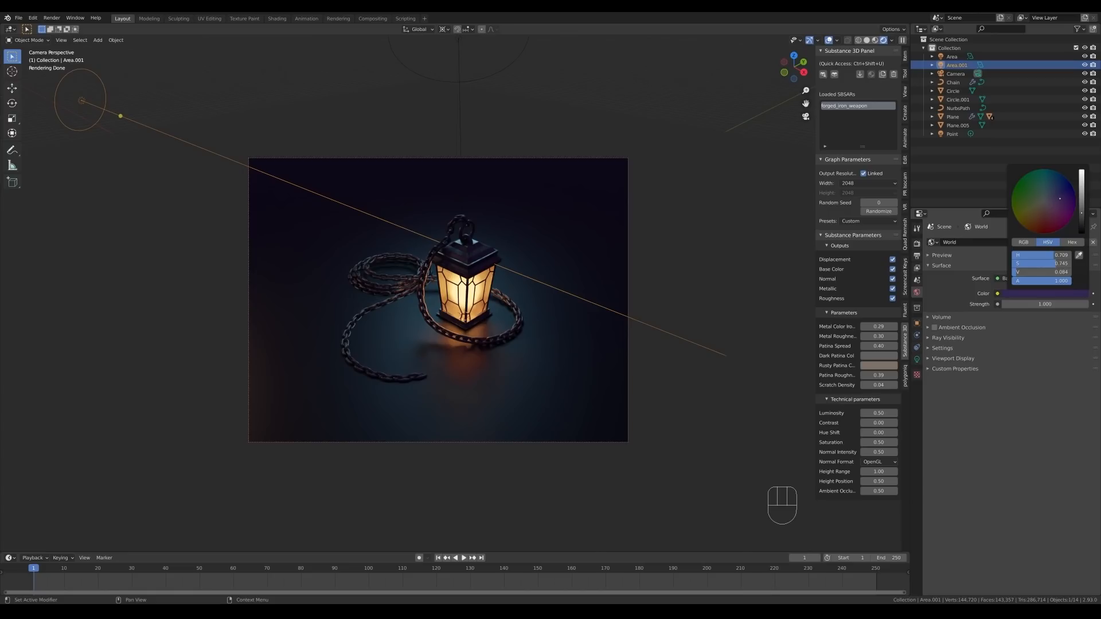
{"action": "key", "text": "z"}
{"action": "left_click", "coordinate": [379, 143]}
Add a second point light, raise it about 1.07 m along Z and return to the camera view
{"action": "middle_click_drag", "start_coordinate": [298, 275], "coordinate": [381, 312]}
{"action": "key", "text": "shift+a"}
{"action": "mouse_move", "coordinate": [380, 321]}
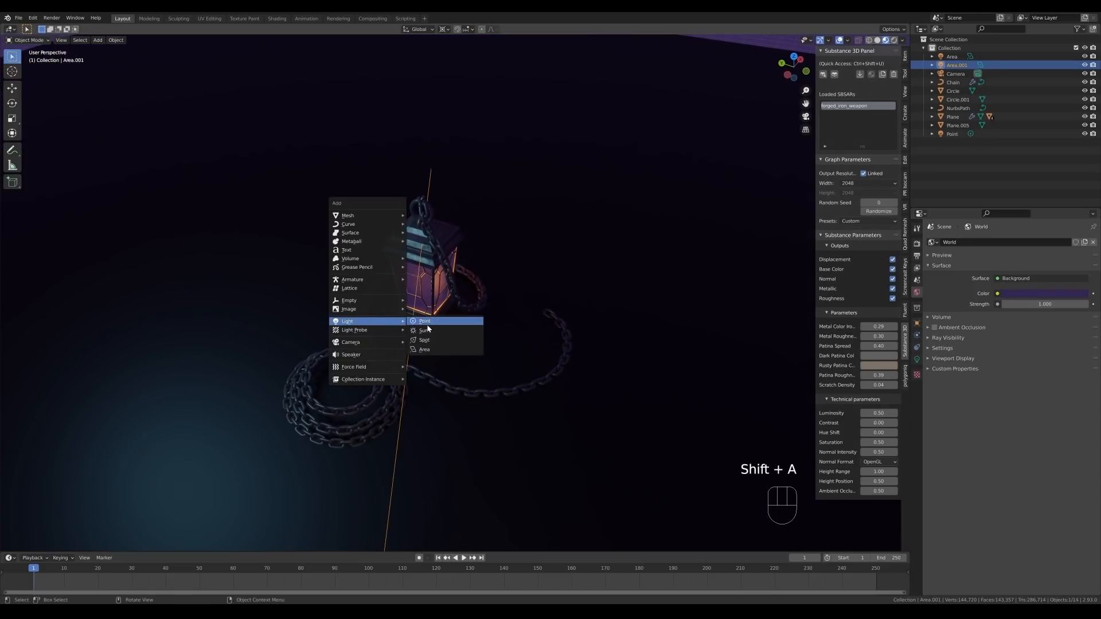
{"action": "left_click", "coordinate": [427, 323]}
{"action": "key", "text": "g"}
{"action": "key", "text": "z"}
{"action": "left_click", "coordinate": [430, 299]}
{"action": "key", "text": "KP_0"}
Set the second point light to 150 W with a saturated orange colour and show the scene in Rendered shading
{"action": "left_click", "coordinate": [917, 360]}
{"action": "type", "text": "150"}
{"action": "key", "text": "Return"}
{"action": "left_click", "coordinate": [1039, 289]}
{"action": "left_click", "coordinate": [1040, 221]}
{"action": "key", "text": "z"}
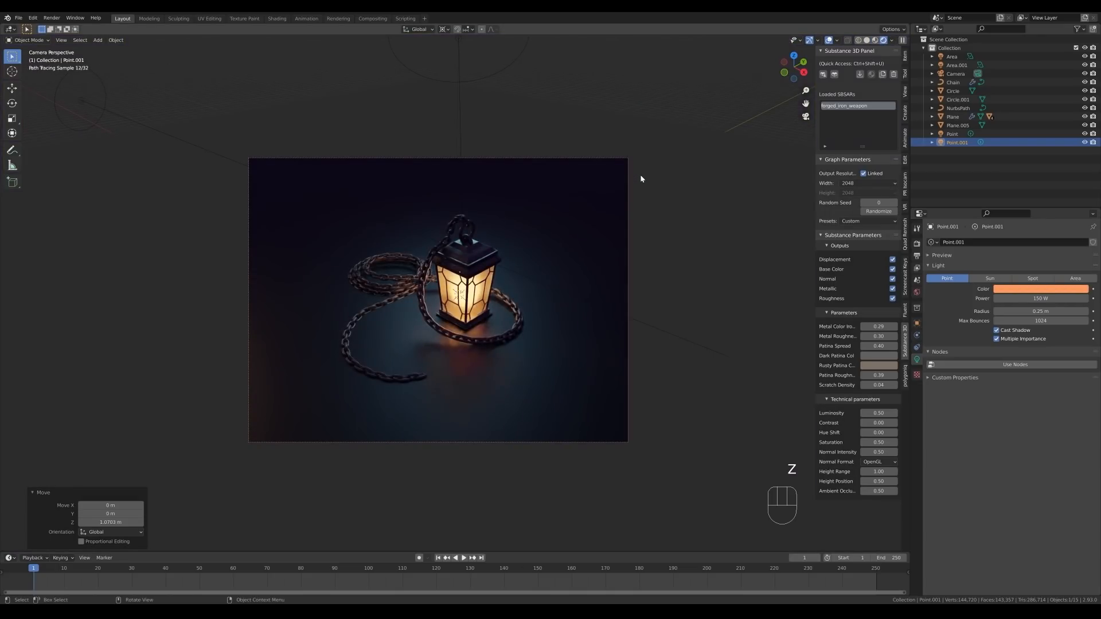
{"action": "left_click", "coordinate": [1049, 289]}
{"action": "left_click_drag", "start_coordinate": [1043, 224], "coordinate": [1055, 226]}
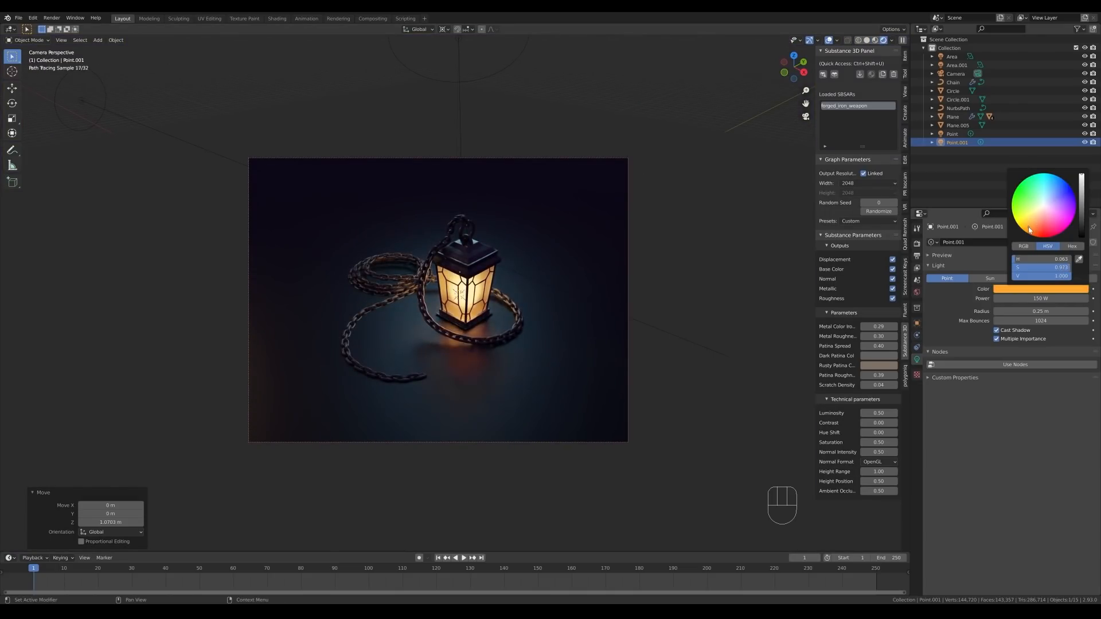
Raise the second point light's power to 500 W and soften its colour to a paler orange
{"action": "left_click", "coordinate": [1041, 299]}
{"action": "type", "text": "500"}
{"action": "key", "text": "Return"}
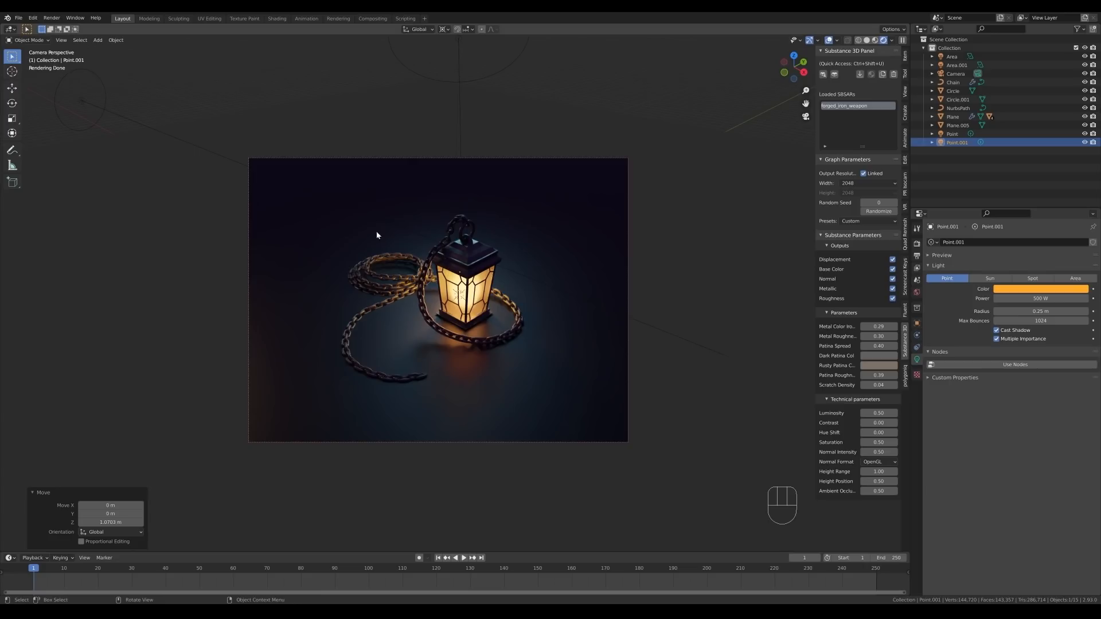
{"action": "left_click", "coordinate": [1041, 289]}
{"action": "left_click", "coordinate": [1045, 221]}
Move the second point light about 0.46 m in X, -0.21 m in Y and -0.75 m in Z, and save the file
{"action": "key", "text": "g"}
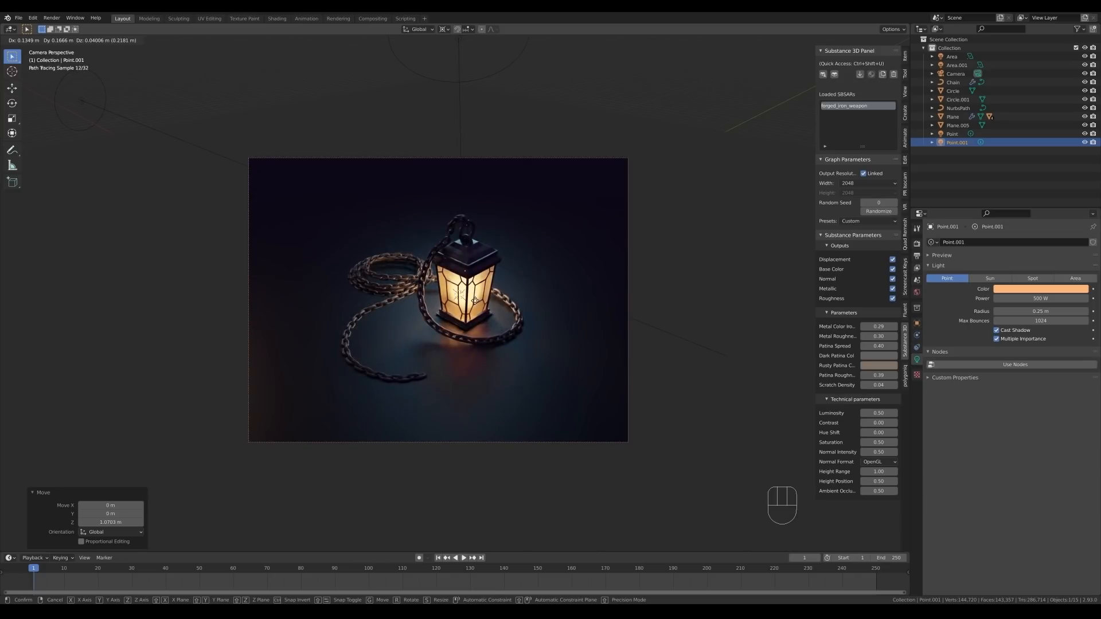
{"action": "left_click", "coordinate": [475, 328]}
{"action": "key", "text": "ctrl+s"}
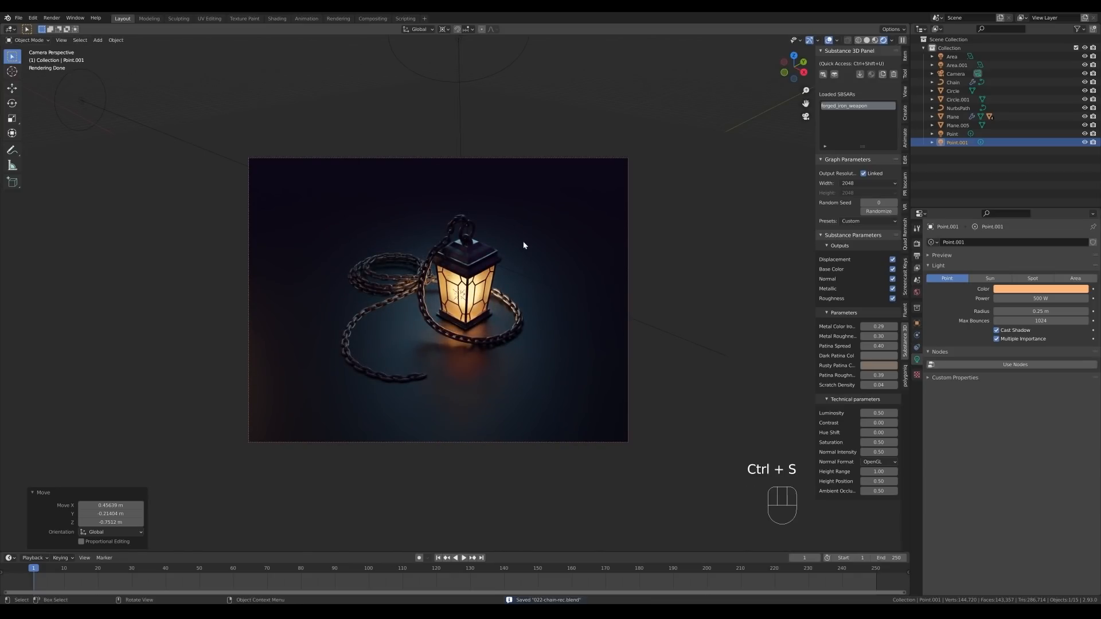
{"action": "scroll", "coordinate": [506, 301], "scroll_direction": "up", "scroll_amount": 5}
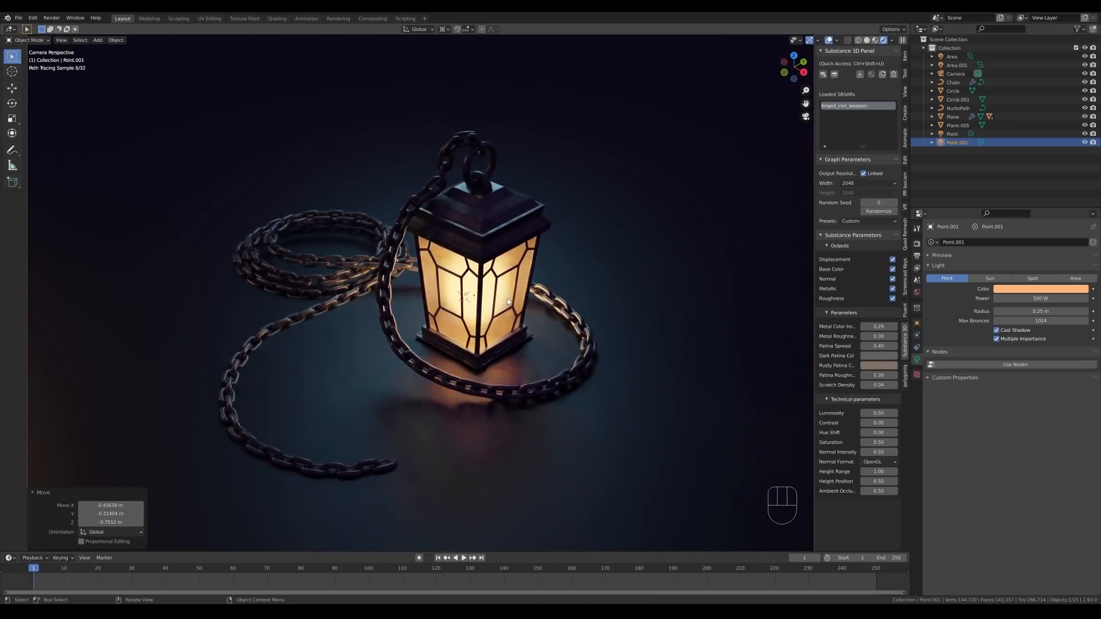
{"action": "key", "text": "ctrl+s"}
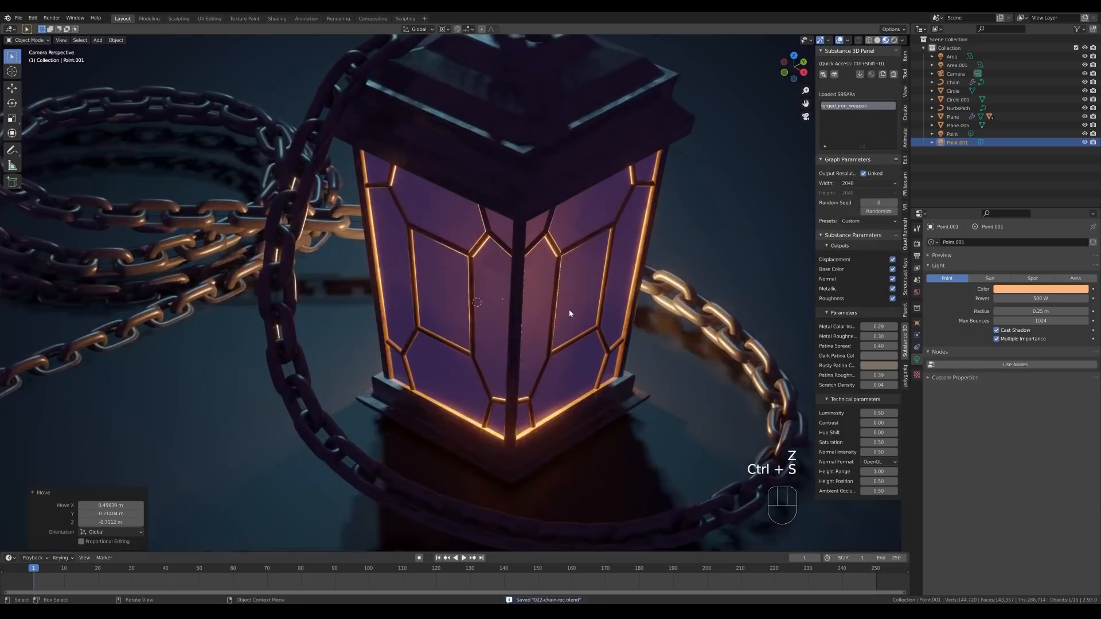
Open the lantern pane's Glass material in the Shading workspace and add the Grunge 05 node from the Grunges library section
{"action": "scroll", "coordinate": [539, 287], "scroll_direction": "down", "scroll_amount": 8}
{"action": "left_click", "coordinate": [508, 264]}
{"action": "left_click", "coordinate": [285, 19]}
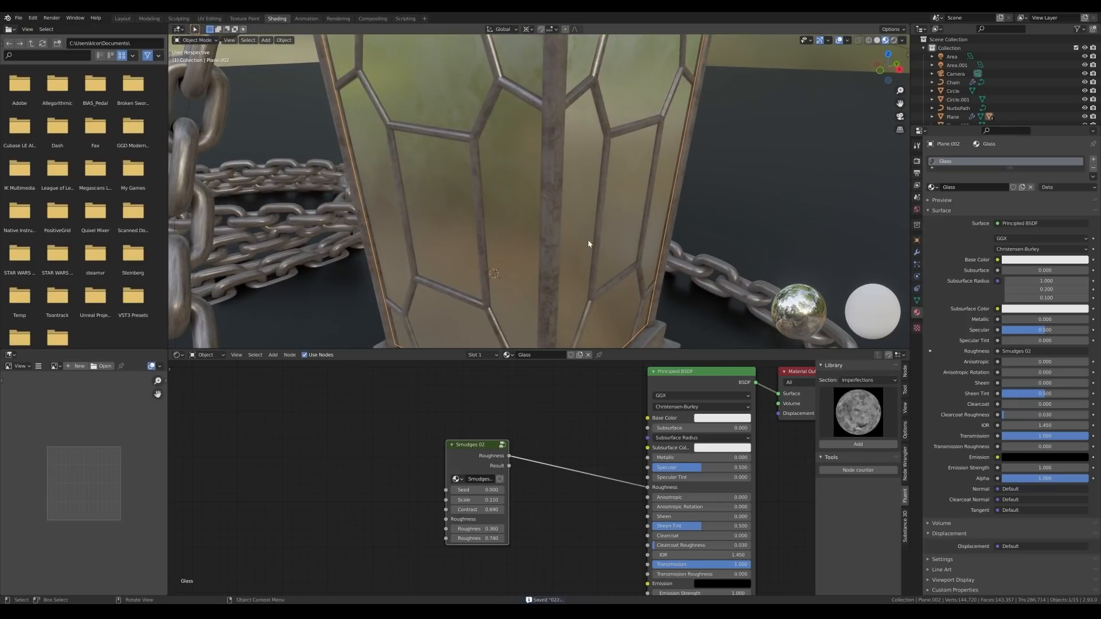
{"action": "scroll", "coordinate": [586, 238], "scroll_direction": "down", "scroll_amount": 4}
{"action": "left_click", "coordinate": [867, 380]}
{"action": "left_click", "coordinate": [851, 399]}
{"action": "left_click", "coordinate": [858, 412]}
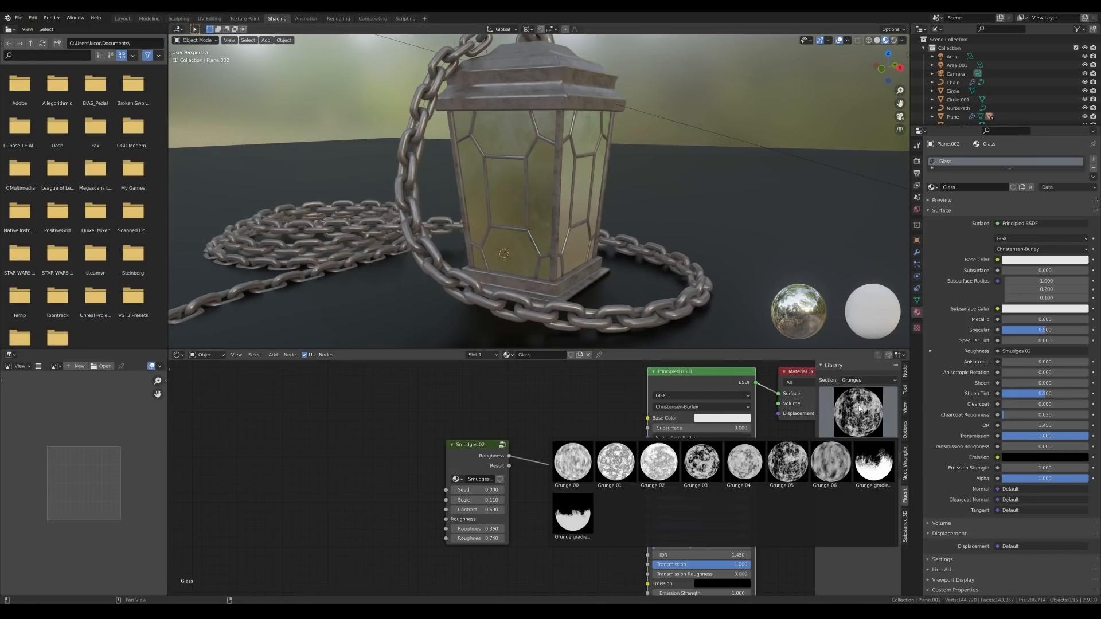
{"action": "left_click", "coordinate": [789, 477]}
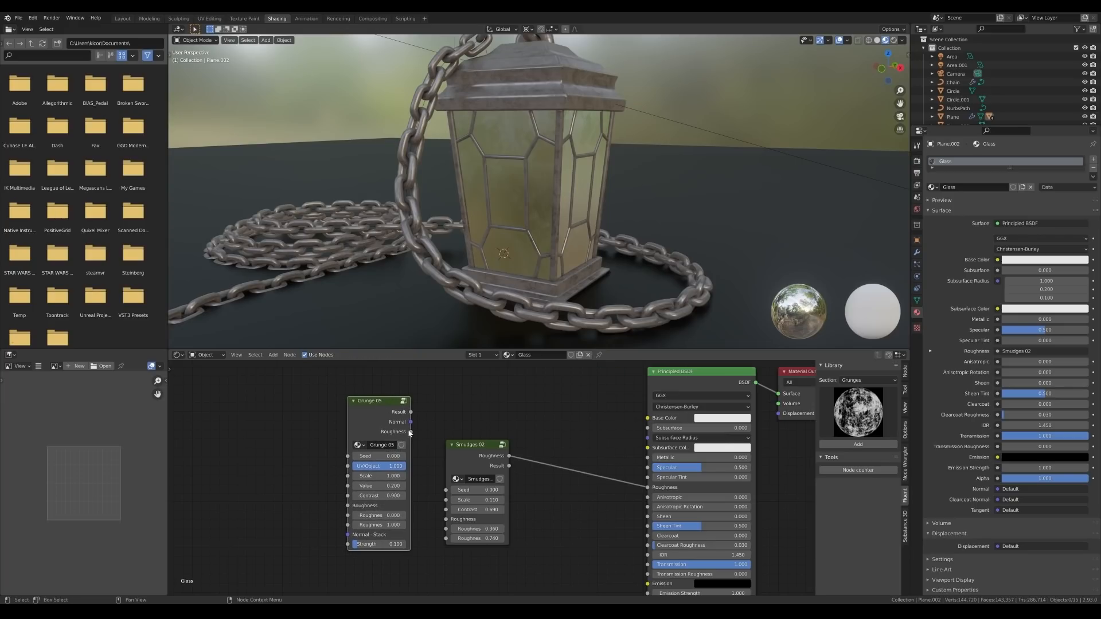
Replace Smudges 02 with Grunge 05 driving the glass roughness, set its scale to about -0.08 and upper roughness to 0.74, and save
{"action": "left_click", "coordinate": [518, 405]}
{"action": "left_click_drag", "start_coordinate": [497, 474], "coordinate": [435, 474]}
{"action": "left_click_drag", "start_coordinate": [499, 524], "coordinate": [472, 524]}
{"action": "key", "text": "z"}
{"action": "left_click", "coordinate": [760, 54]}
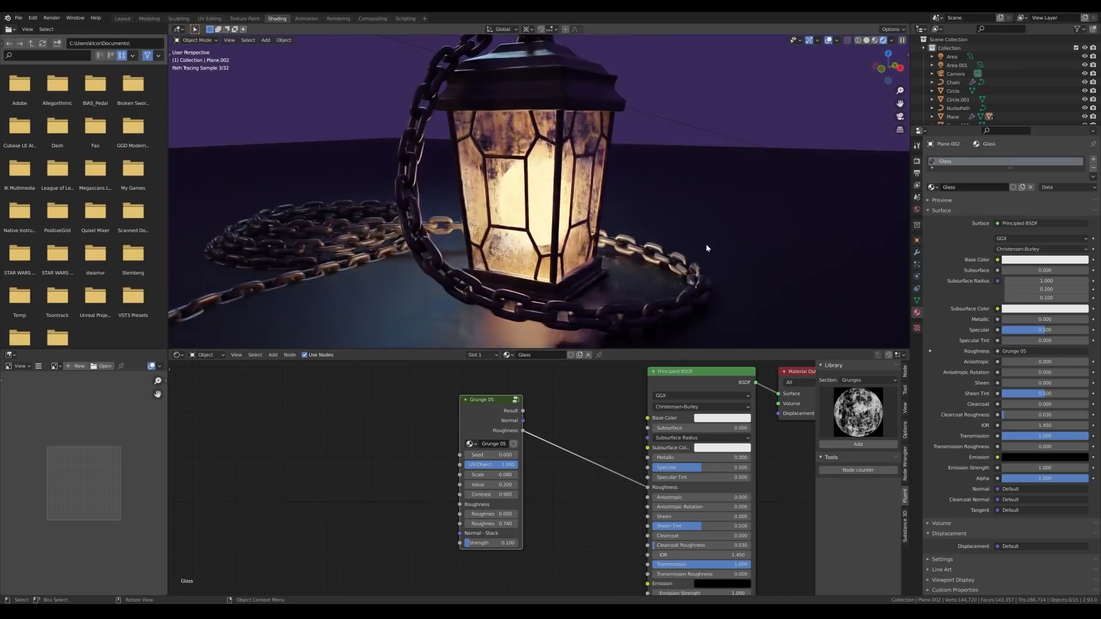
{"action": "key", "text": "ctrl+s"}
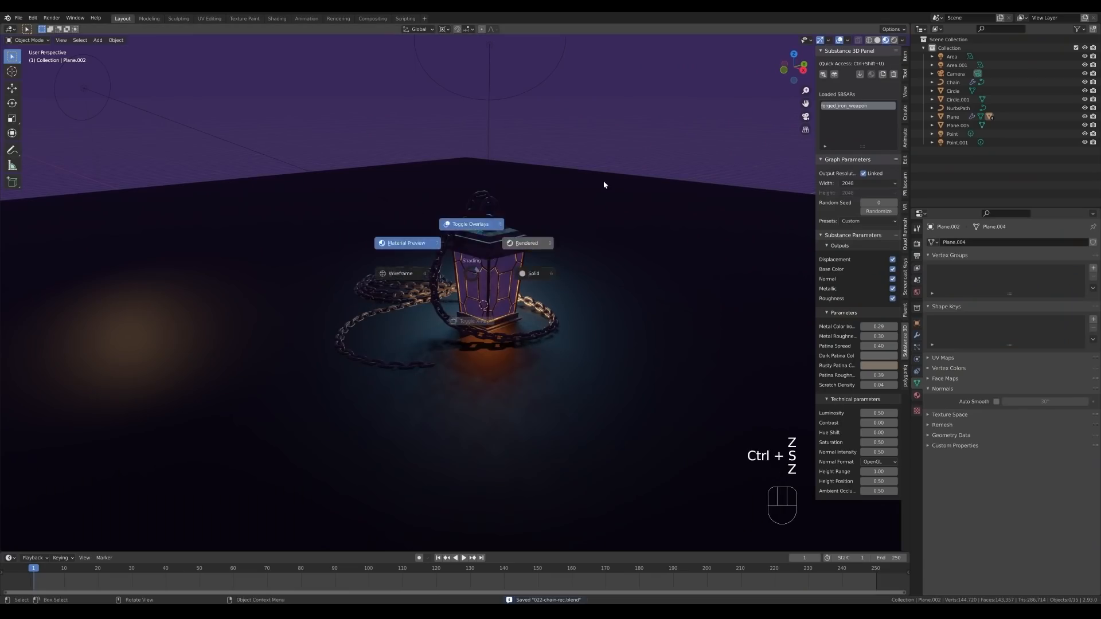
Show the rendered camera view in the Layout workspace and shift the world background colour to a slightly less saturated purple-blue
{"action": "left_click", "coordinate": [603, 181]}
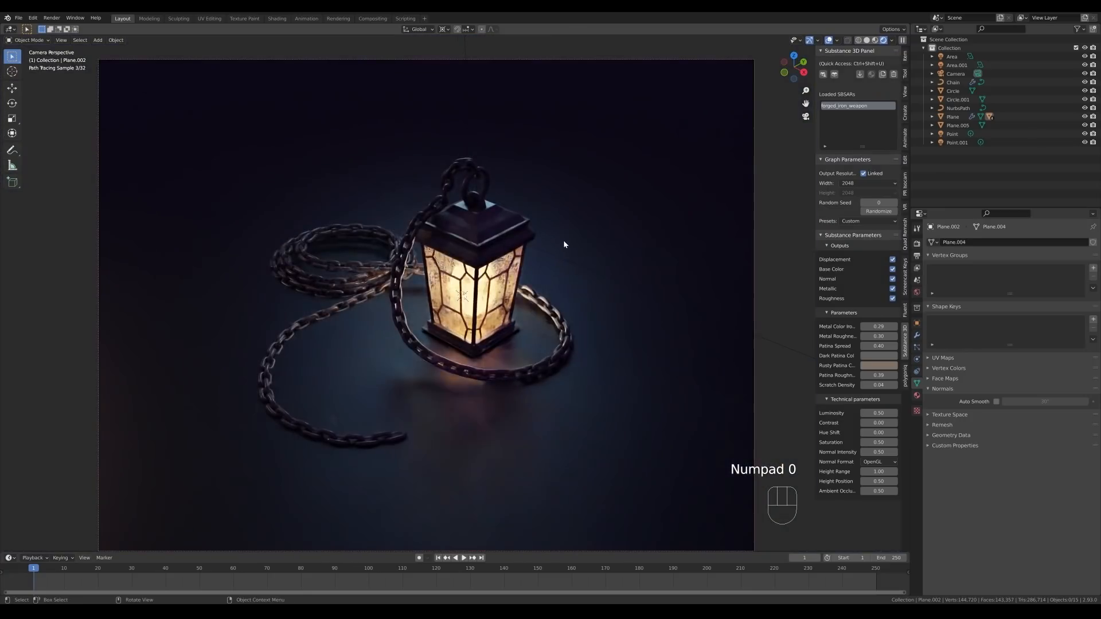
{"action": "scroll", "coordinate": [558, 234], "scroll_direction": "down", "scroll_amount": 2}
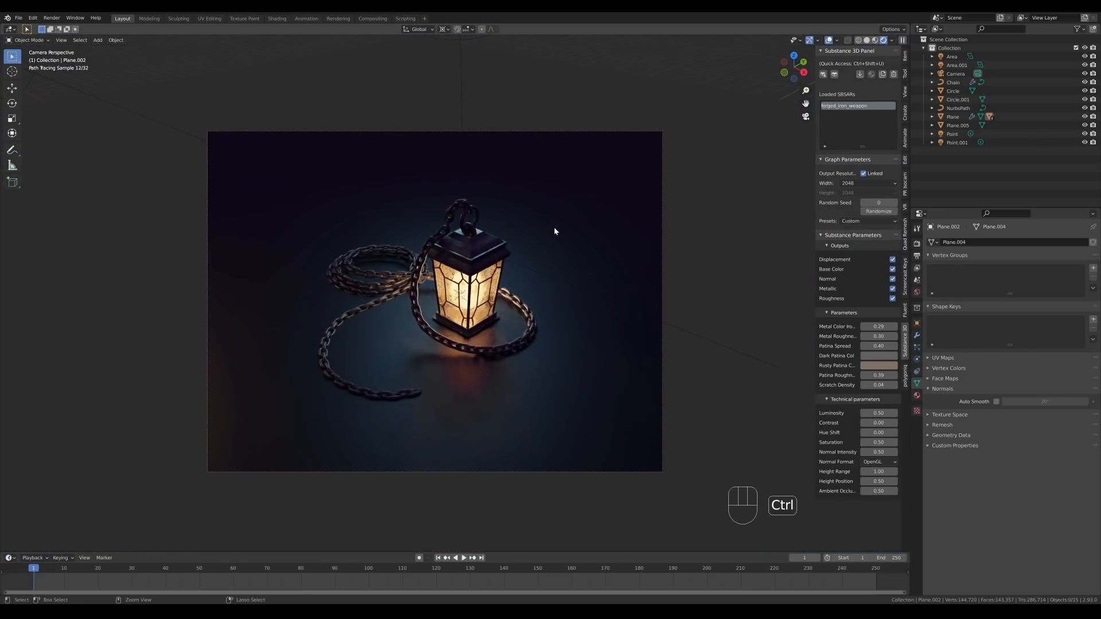
{"action": "left_click", "coordinate": [916, 292]}
{"action": "left_click", "coordinate": [1044, 293]}
{"action": "left_click_drag", "start_coordinate": [1061, 191], "coordinate": [1054, 198]}
In the render colour management, raise the exposure to about 1.19 and set the look to Medium High Contrast
{"action": "left_click", "coordinate": [916, 244]}
{"action": "left_click", "coordinate": [1001, 494]}
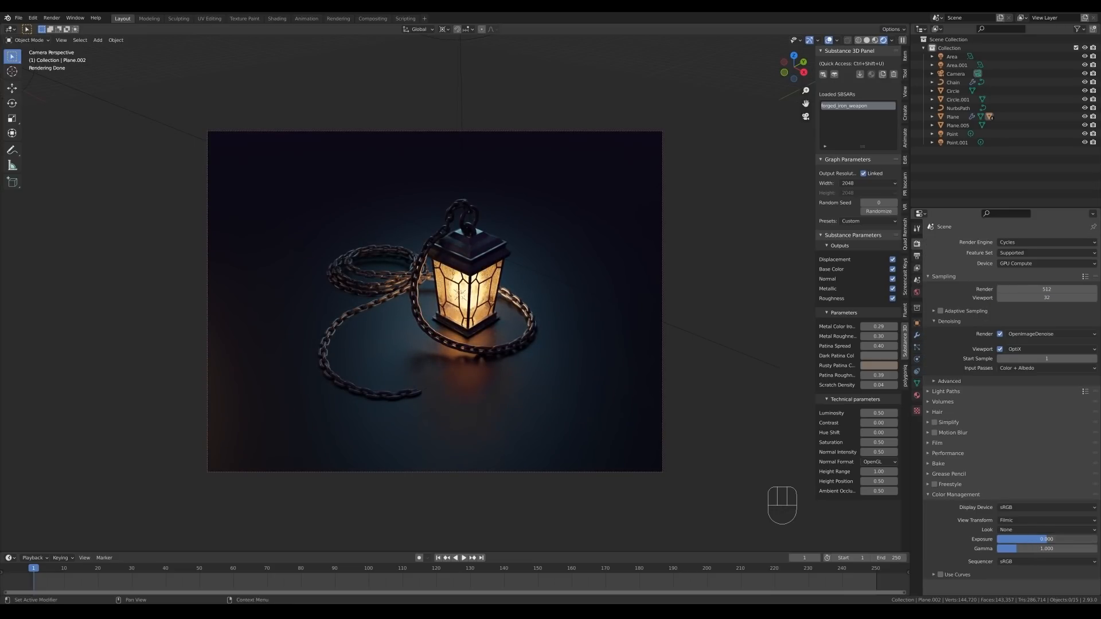
{"action": "left_click_drag", "start_coordinate": [1044, 541], "coordinate": [1058, 541]}
{"action": "left_click", "coordinate": [1032, 530]}
{"action": "left_click", "coordinate": [1030, 493]}
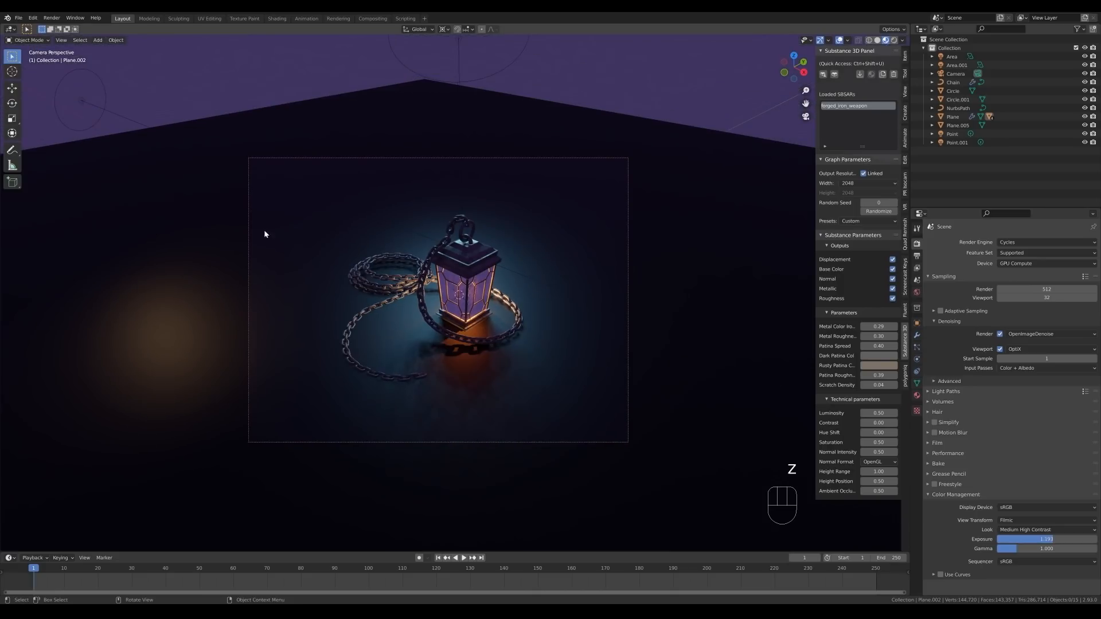
Rotate the warm area light about 22.7° around Z with the 3D cursor as pivot, check it in Rendered shading and save
{"action": "left_click", "coordinate": [74, 98]}
{"action": "key", "text": "period"}
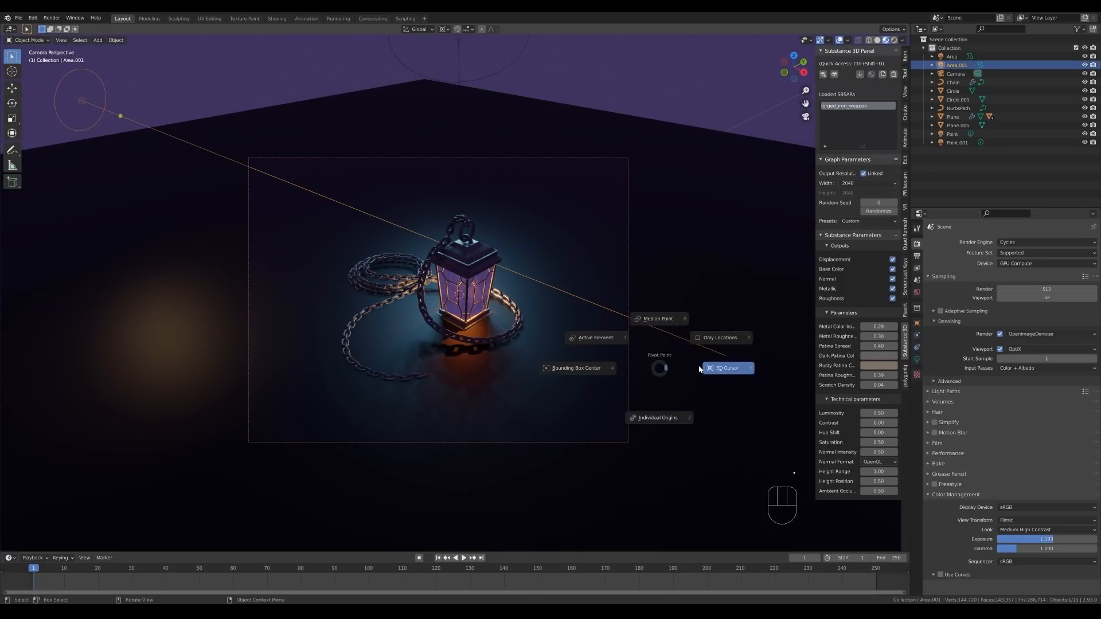
{"action": "left_click", "coordinate": [701, 369]}
{"action": "key", "text": "r"}
{"action": "left_click", "coordinate": [711, 263]}
{"action": "key", "text": "z"}
{"action": "left_click", "coordinate": [711, 208]}
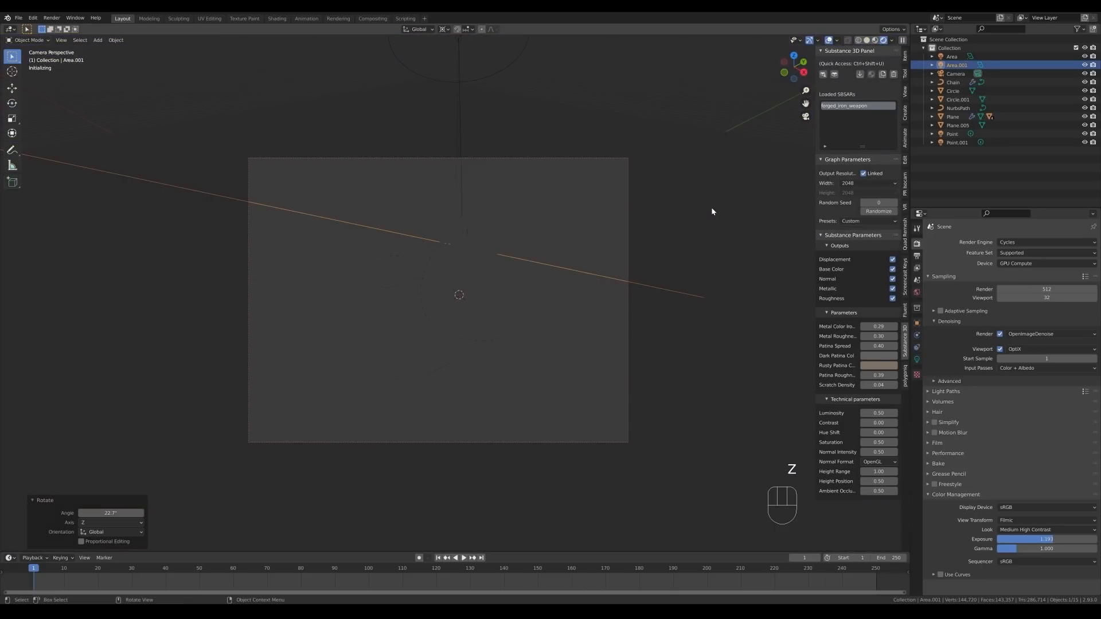
{"action": "key", "text": "h"}
{"action": "key", "text": "alt+h"}
{"action": "key", "text": "ctrl+s"}
Duplicate the warm area light to the lantern's opposite side by rotating it about -147° around Z, and colour the copy blue
{"action": "key", "text": "shift+d"}
{"action": "key", "text": "r"}
{"action": "key", "text": "z"}
{"action": "left_click", "coordinate": [399, 280]}
{"action": "left_click", "coordinate": [917, 360]}
{"action": "left_click", "coordinate": [1036, 290]}
{"action": "left_click", "coordinate": [1063, 192]}
Reposition the blue duplicate light along its local Z beyond the camera frame
{"action": "key", "text": "g"}
{"action": "key", "text": "z"}
{"action": "key", "text": "z"}
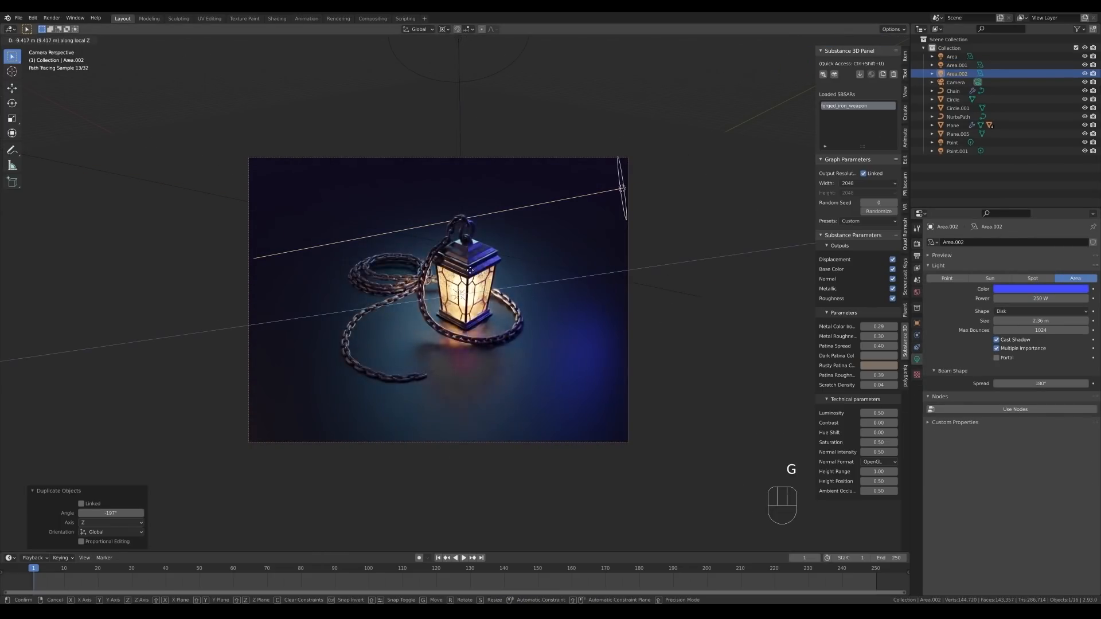
{"action": "left_click", "coordinate": [642, 269]}
Change the duplicate light's colour to a light sky blue with a hue of about 0.574 and save the file
{"action": "left_click", "coordinate": [1017, 288]}
{"action": "left_click", "coordinate": [1042, 181]}
{"action": "left_click", "coordinate": [1051, 184]}
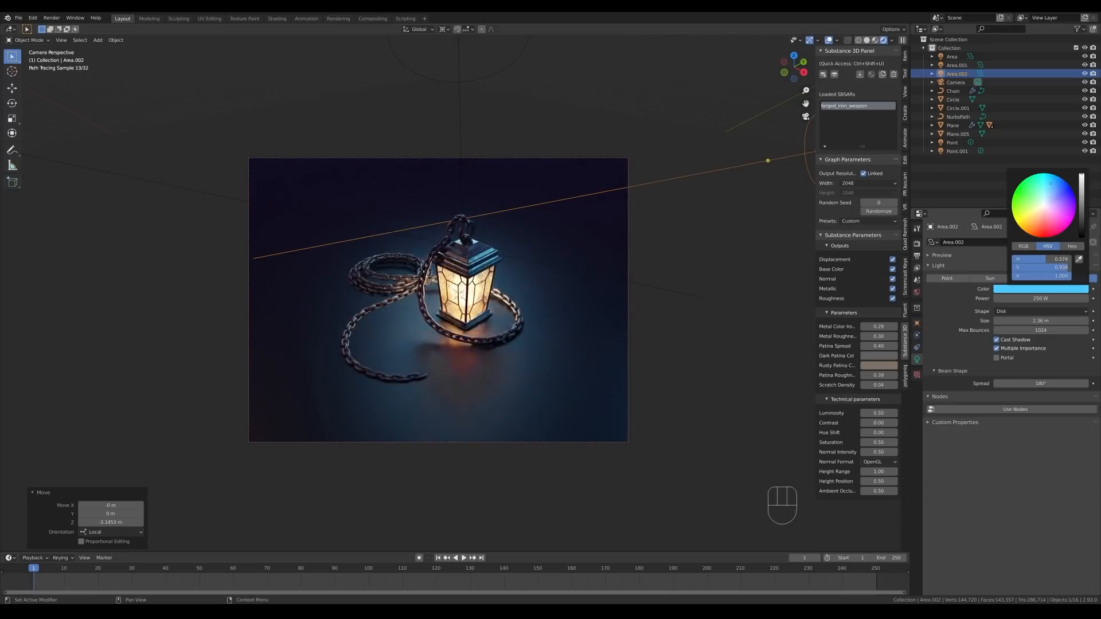
{"action": "key", "text": "h"}
{"action": "key", "text": "alt+h"}
{"action": "key", "text": "ctrl+s"}
Move the camera slightly closer to the lantern along its local Z and save the file
{"action": "left_click", "coordinate": [638, 281]}
{"action": "key", "text": "g"}
{"action": "key", "text": "z"}
{"action": "key", "text": "z"}
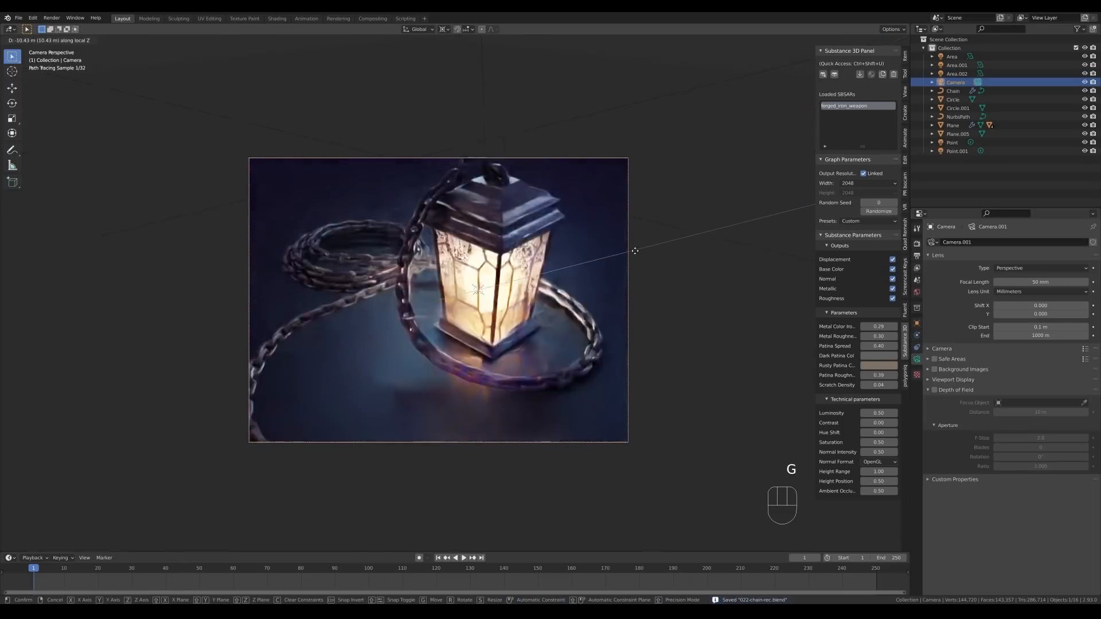
{"action": "left_click", "coordinate": [635, 269]}
{"action": "key", "text": "ctrl+s"}
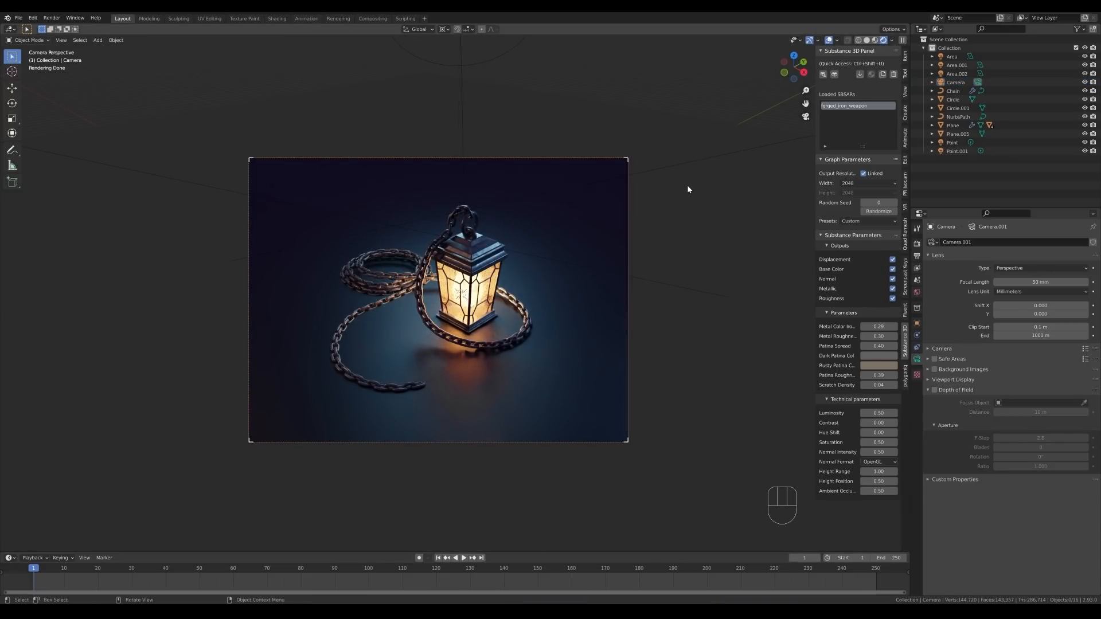
{"action": "scroll", "coordinate": [687, 190], "scroll_direction": "up", "scroll_amount": 3}
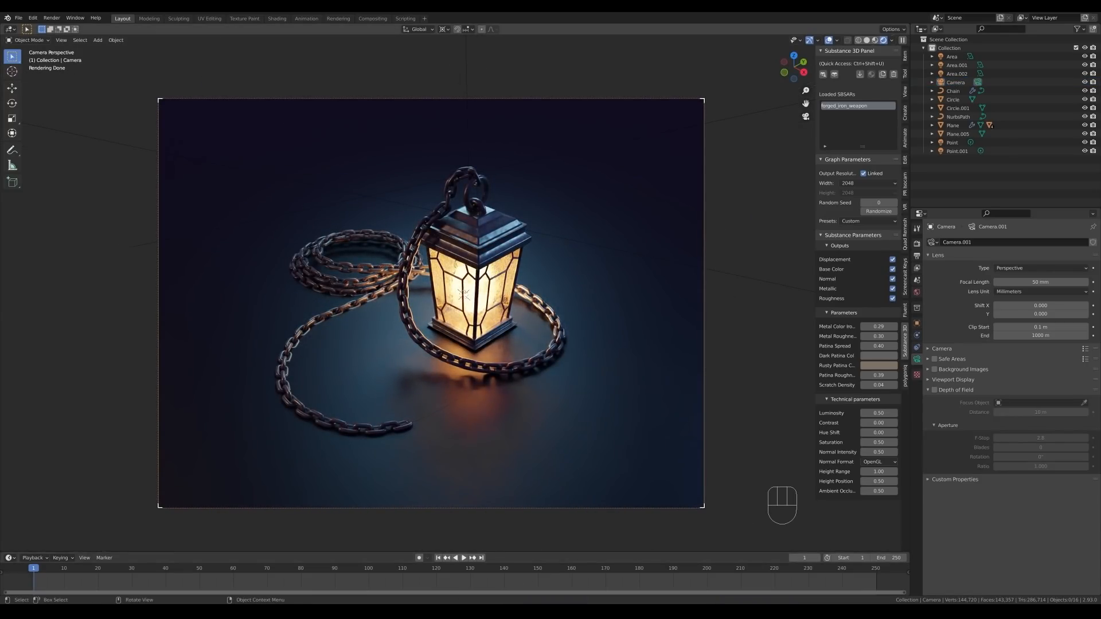